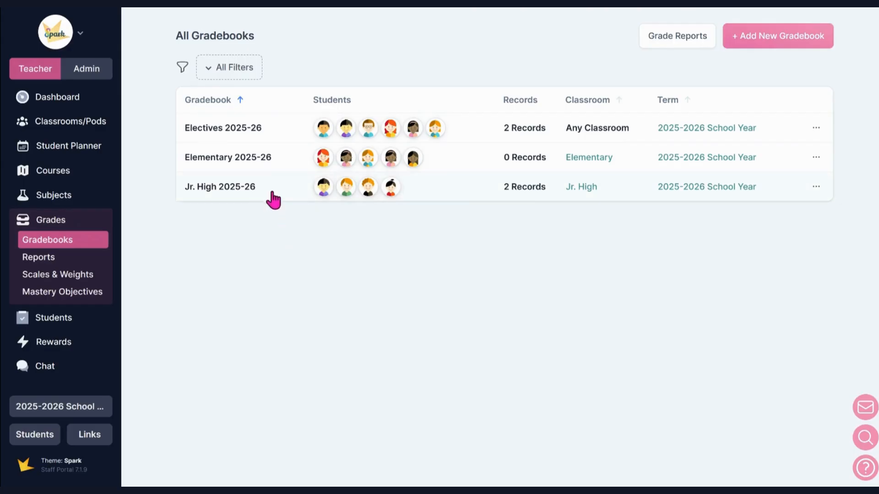
# View the grade records in the Jr. High 2025-26 gradebook and return to the list of all gradebooks.
pyautogui.click(274, 197)
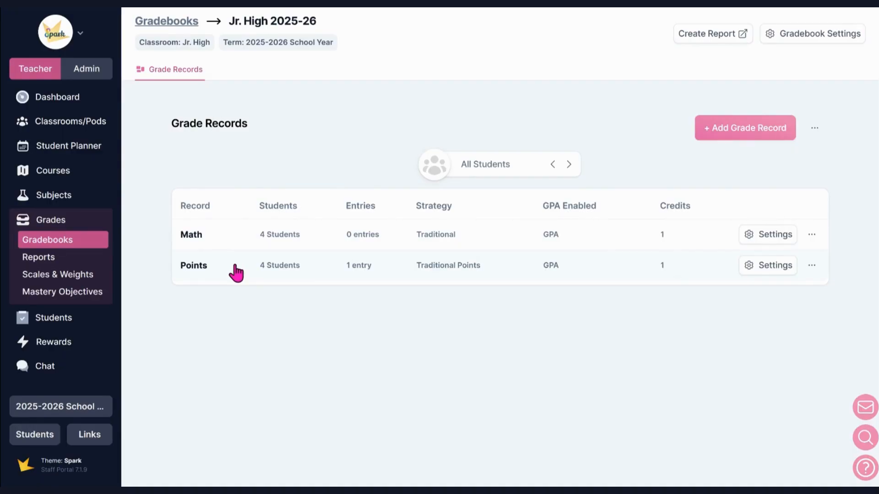
pyautogui.click(177, 25)
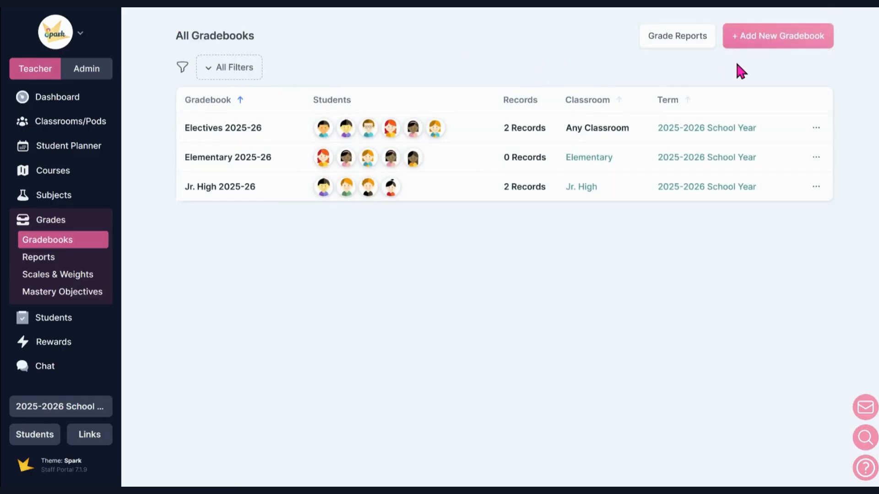
# Create a gradebook named High School 2025-26 for the High School classroom in the 2025-2026 School Year term.
pyautogui.click(780, 41)
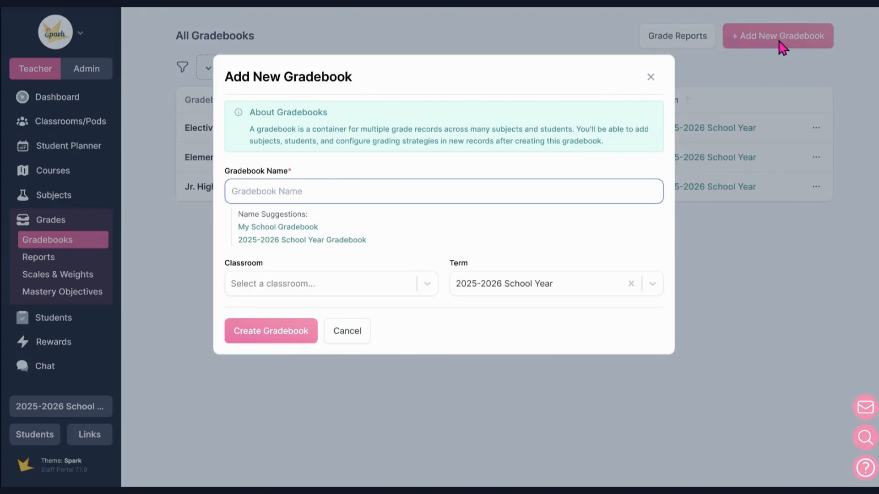
pyautogui.write('High School 2025-26')
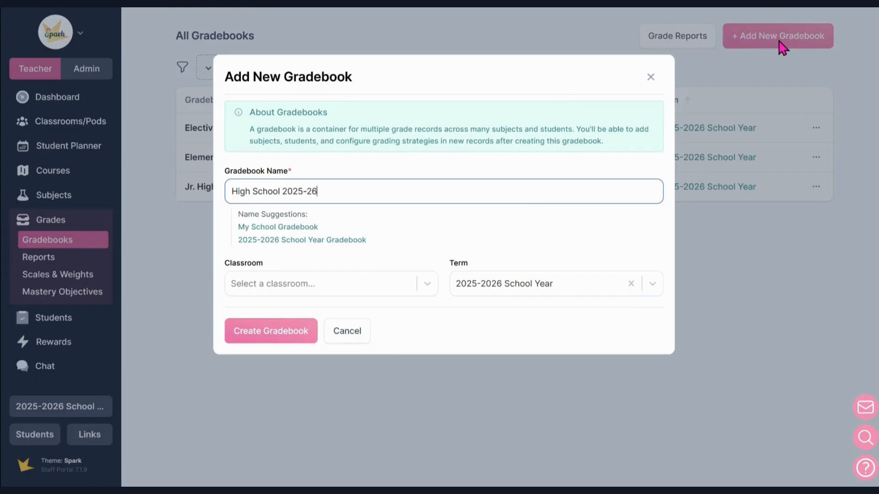
pyautogui.click(404, 290)
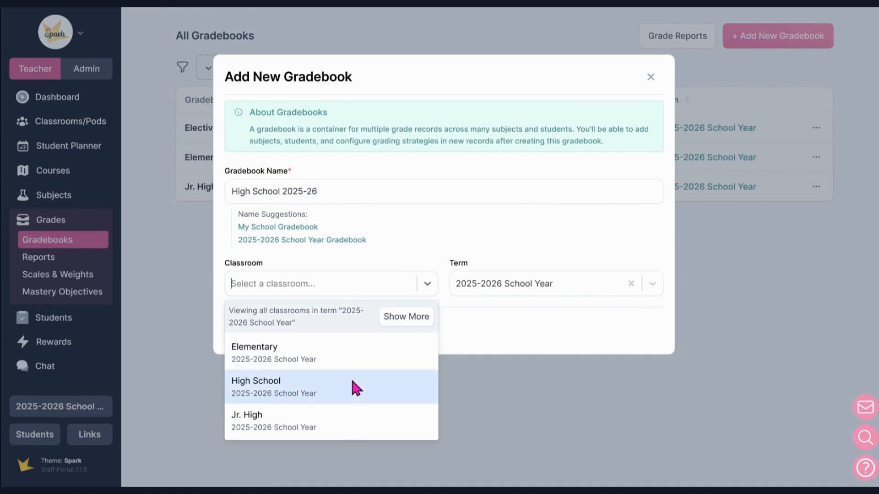
pyautogui.click(356, 389)
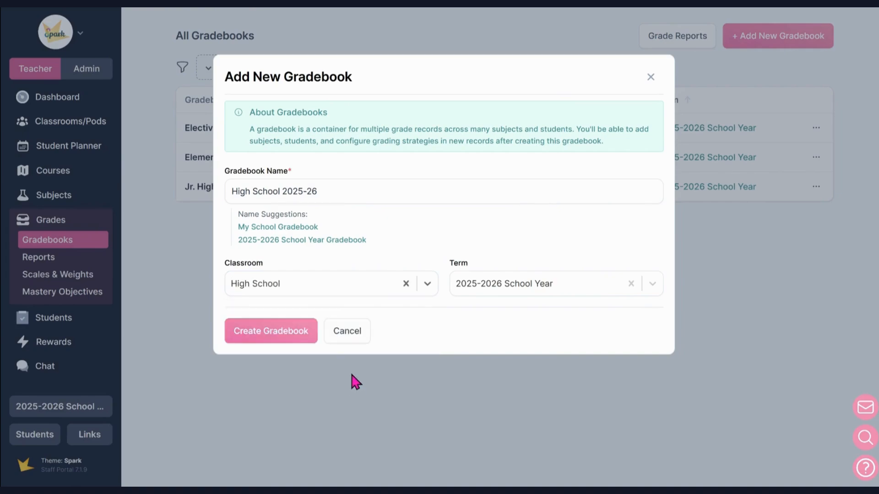
pyautogui.click(304, 337)
# View the gradebooks inside the High School classroom and open the form for adding a gradebook there.
pyautogui.click(87, 122)
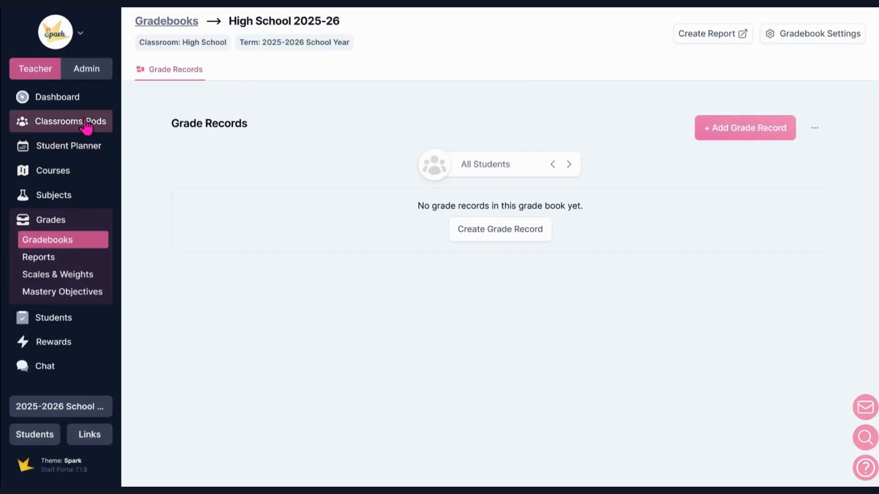
pyautogui.click(324, 180)
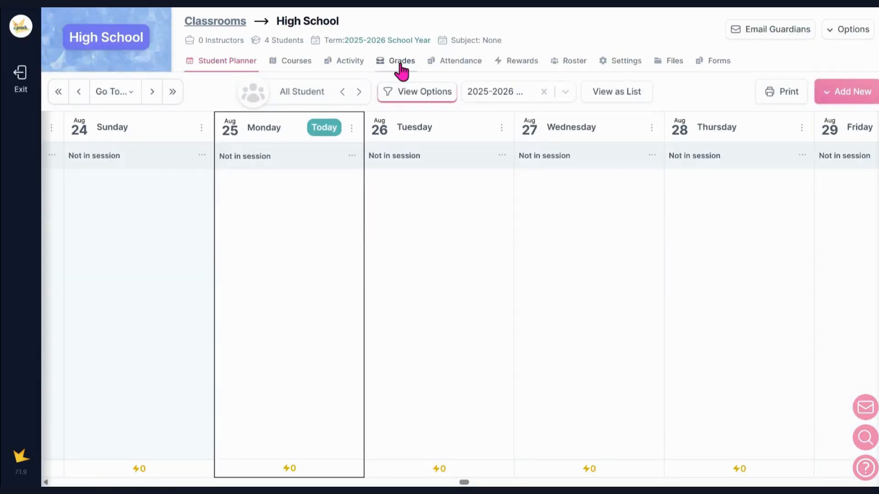
pyautogui.click(402, 71)
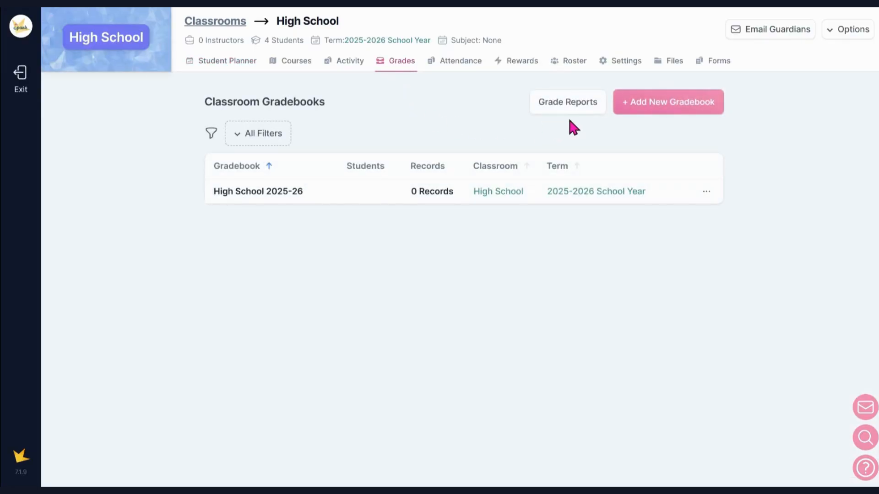
pyautogui.click(661, 109)
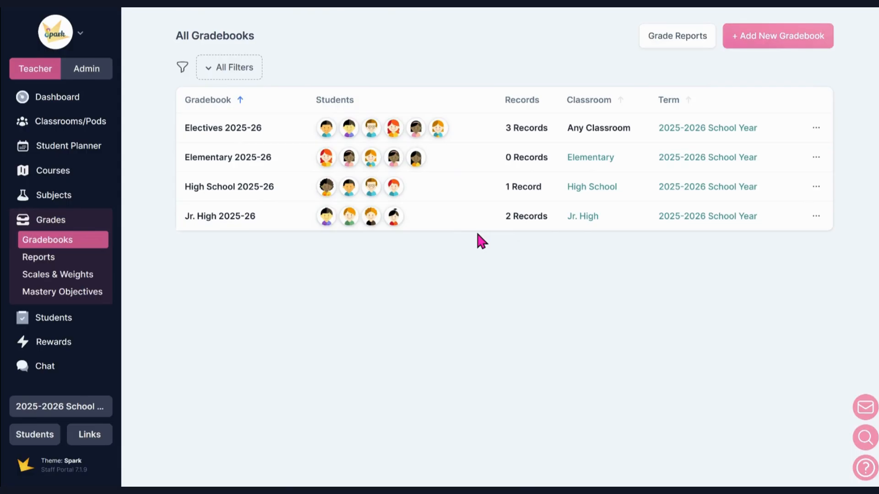
# Review the grade records in the Electives 2025-26 gradebook and return to the list of all gradebooks.
pyautogui.click(300, 134)
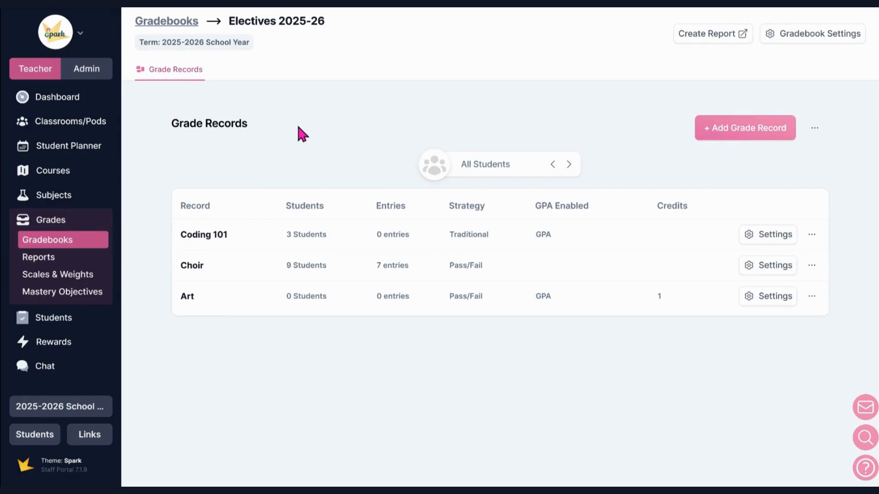
pyautogui.click(70, 247)
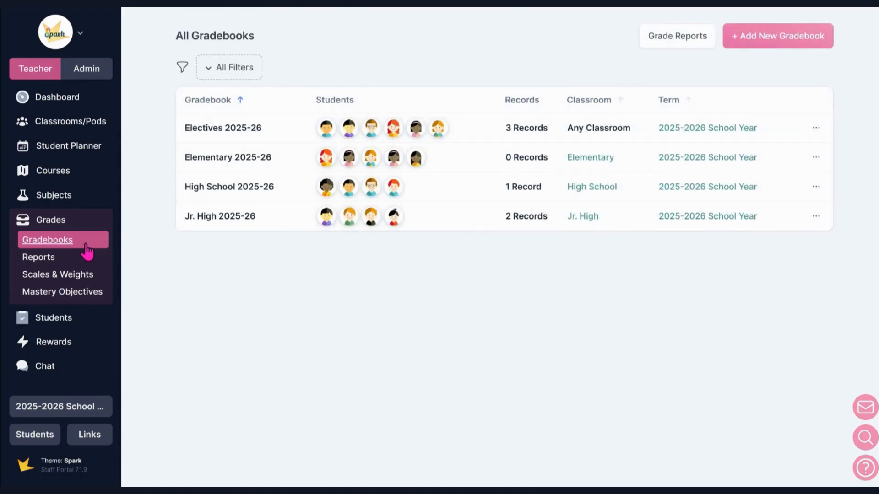
# Start a grade record named Science in the High School 2025-26 gradebook, assigning an instructor and the Science subject.
pyautogui.click(245, 197)
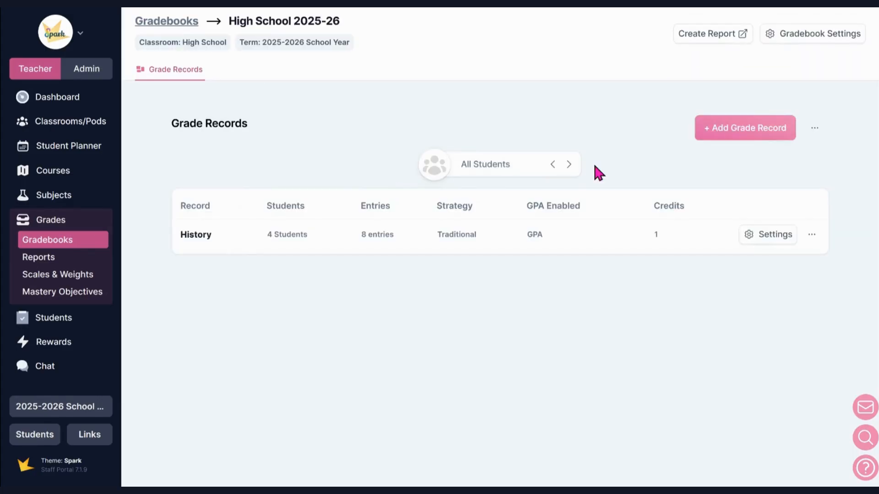
pyautogui.click(761, 133)
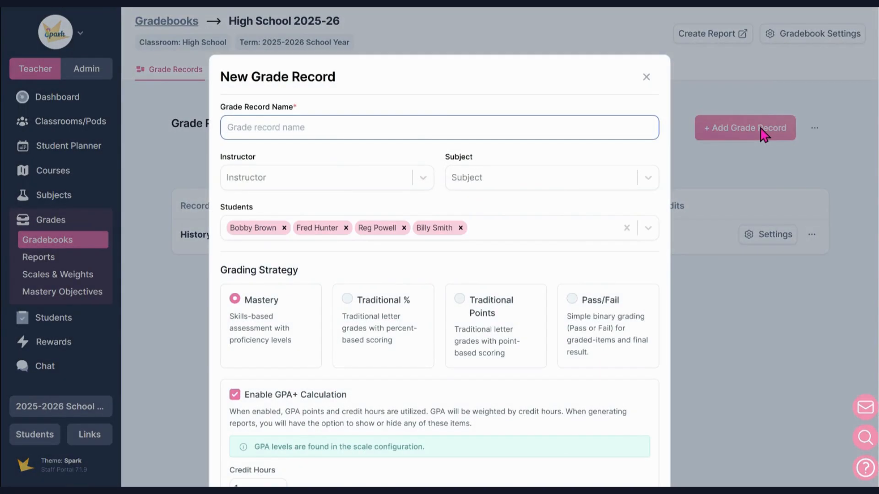
pyautogui.write('Science')
pyautogui.click(421, 182)
pyautogui.click(384, 230)
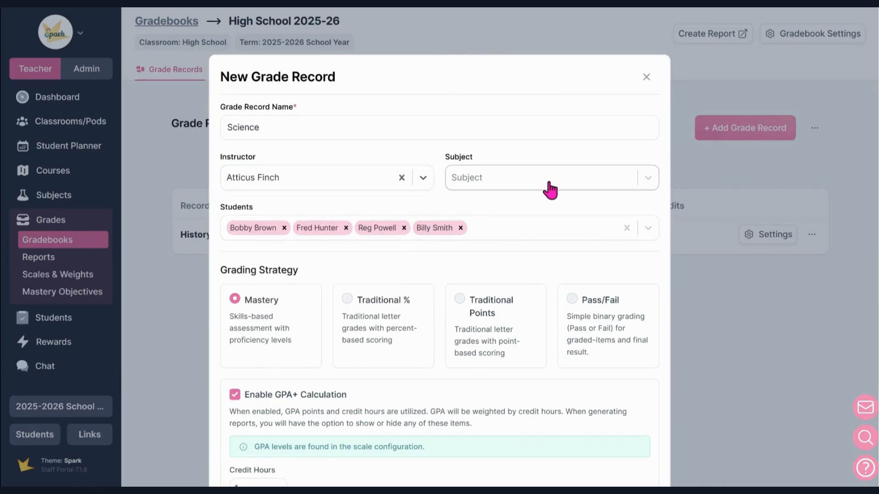
pyautogui.click(550, 186)
pyautogui.scroll(-5, 559, 241)
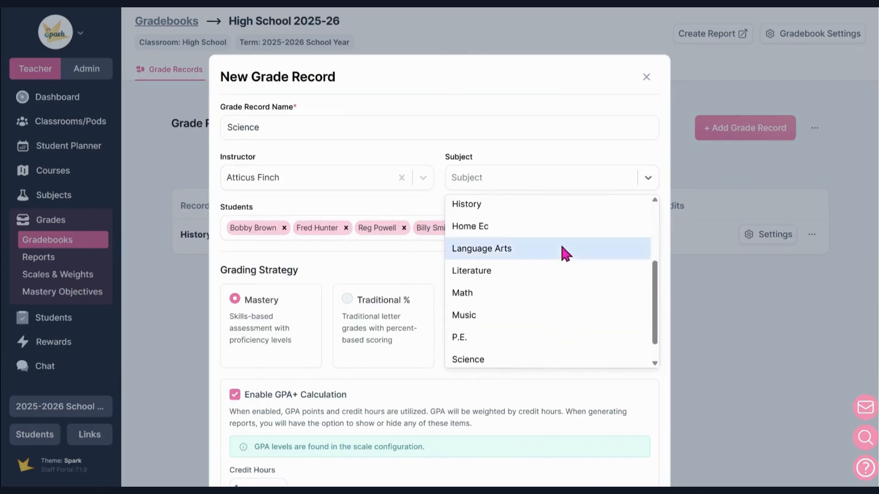
pyautogui.click(552, 329)
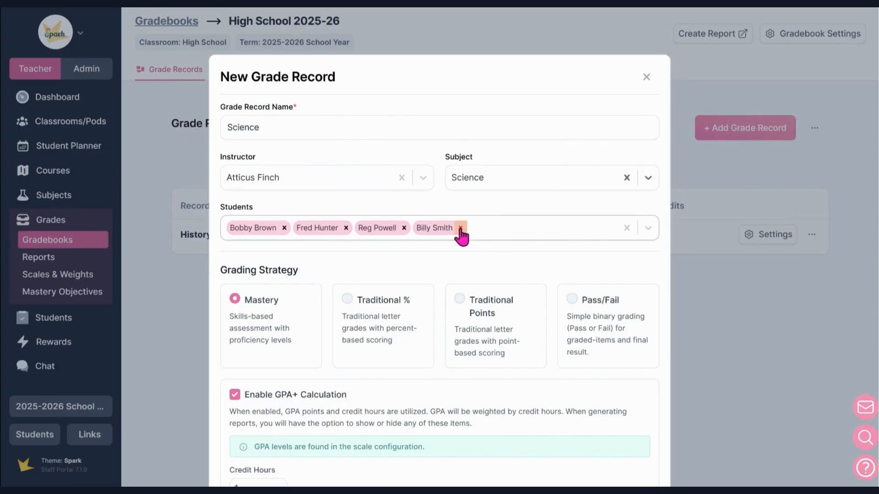
# Check the options for adding students from beyond the High School classroom to the new record.
pyautogui.click(647, 229)
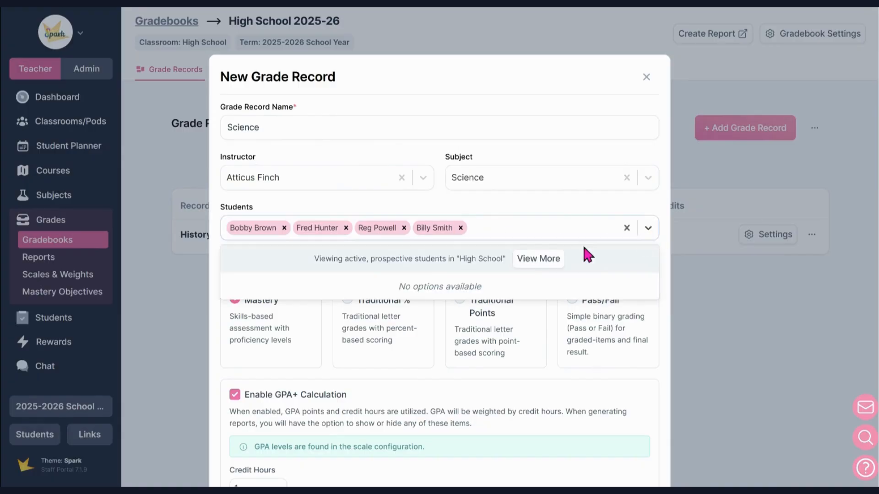
pyautogui.click(542, 258)
pyautogui.click(551, 215)
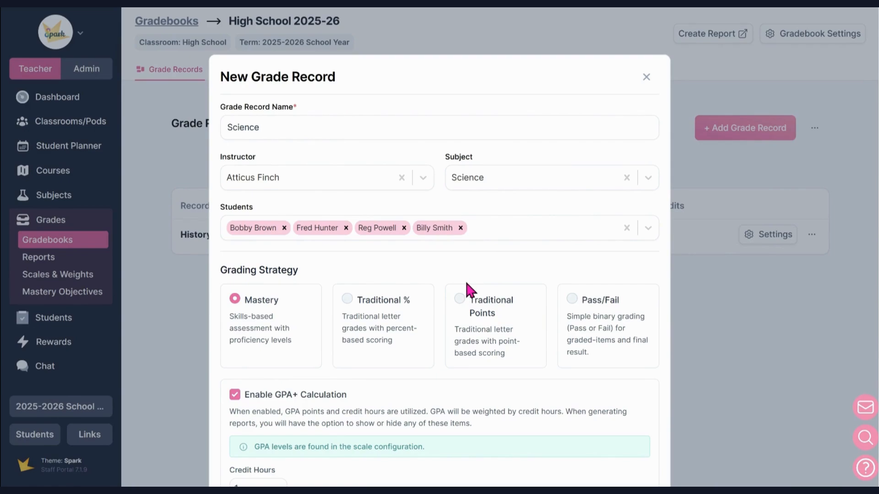
# Compare the grading strategies for the Science record and select Traditional %.
pyautogui.scroll(-2, 437, 295)
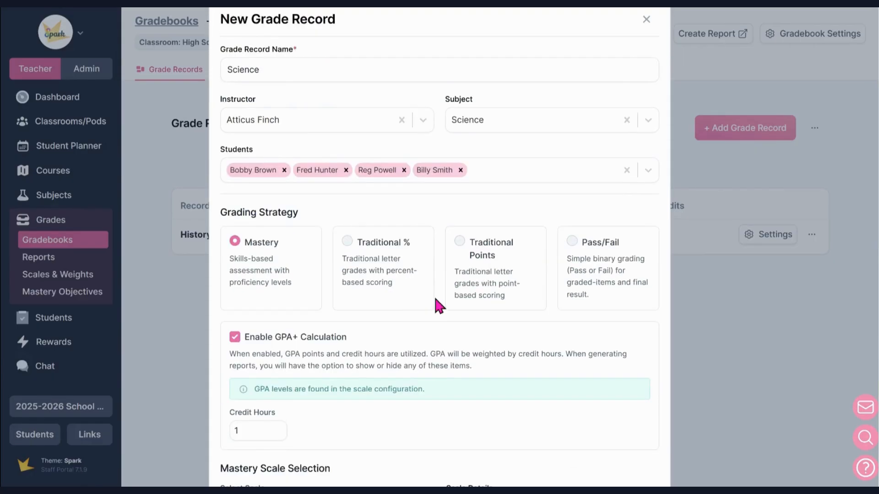
pyautogui.scroll(-2, 433, 294)
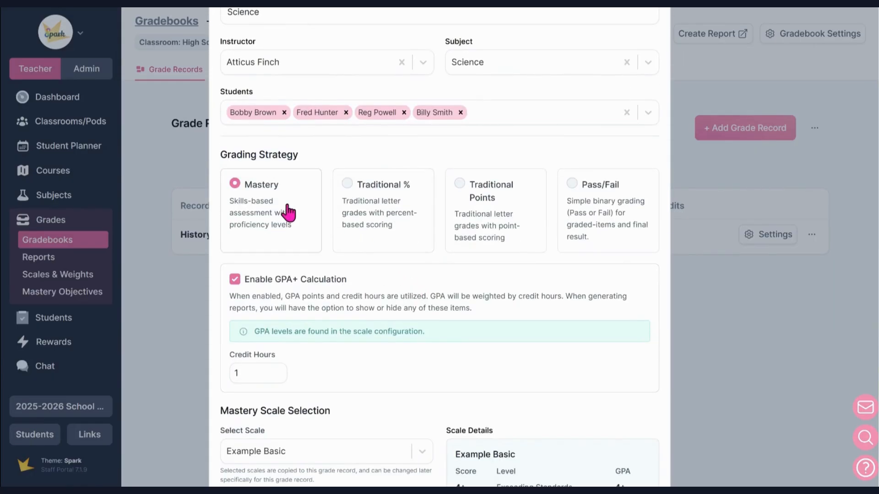
pyautogui.click(368, 204)
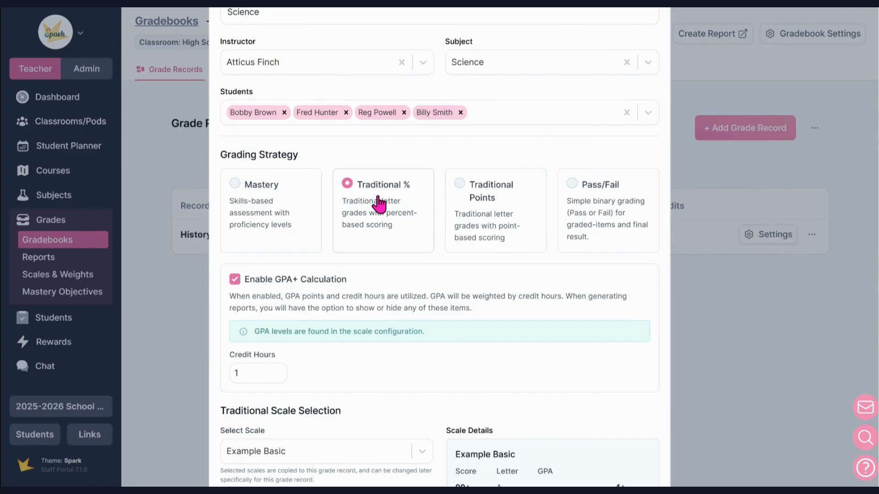
pyautogui.click(503, 204)
pyautogui.click(602, 224)
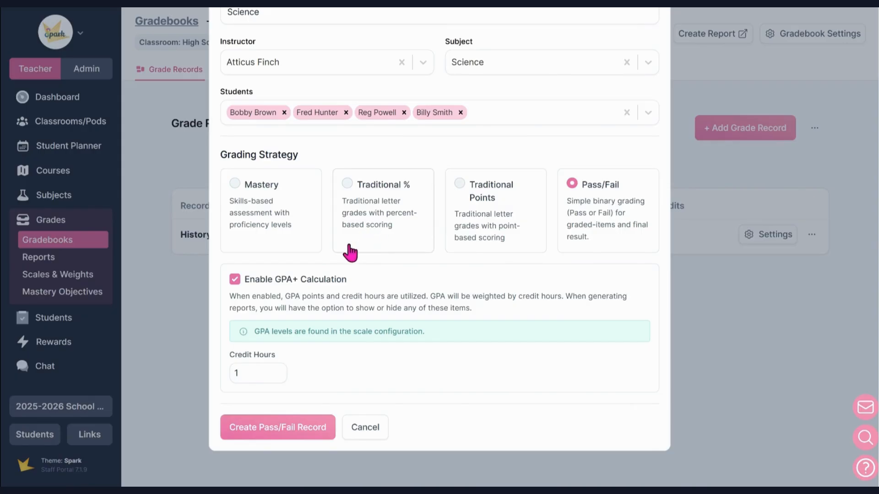
pyautogui.click(381, 220)
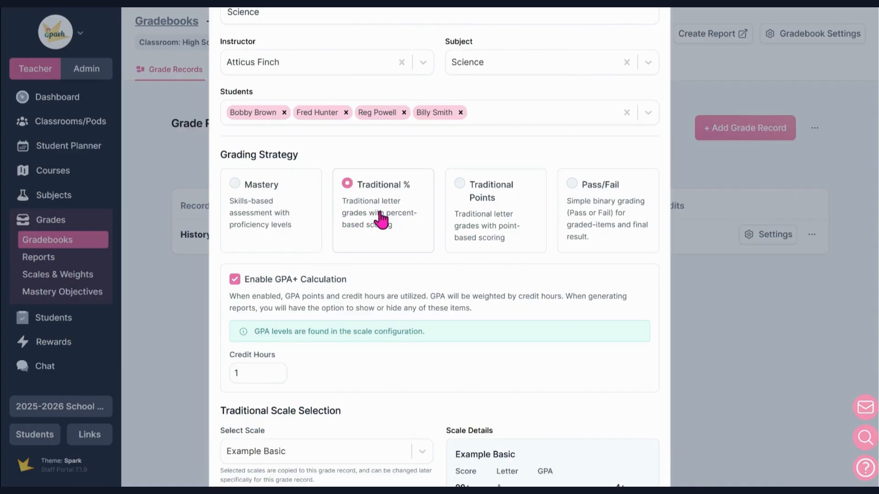
# Create the traditional Science record with the Example Basic scale and the Basic Categories weights.
pyautogui.scroll(-5, 380, 221)
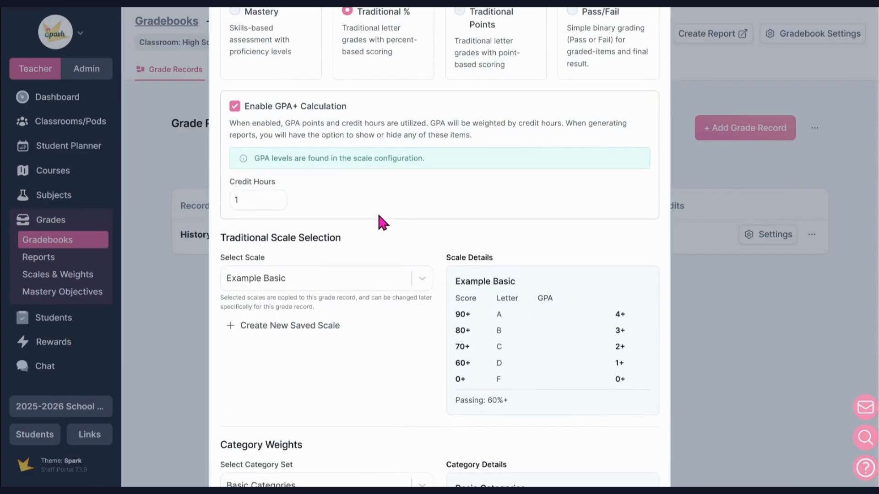
pyautogui.scroll(-1, 384, 219)
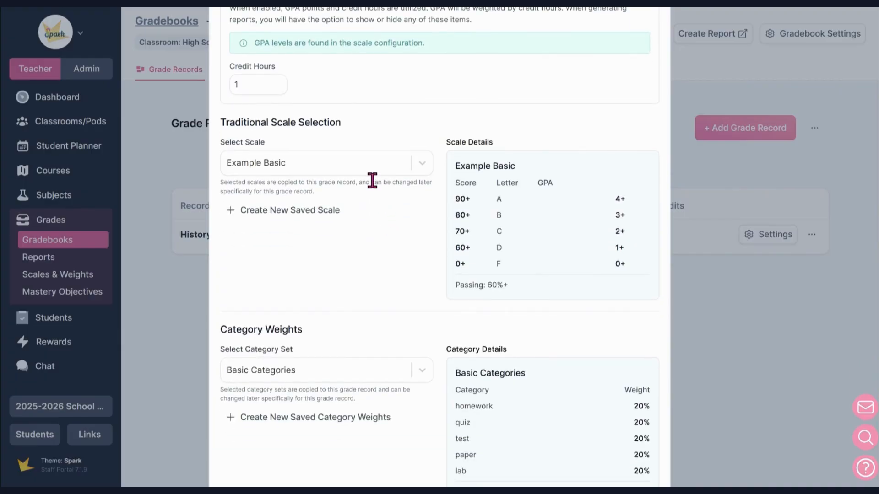
pyautogui.scroll(-3, 372, 183)
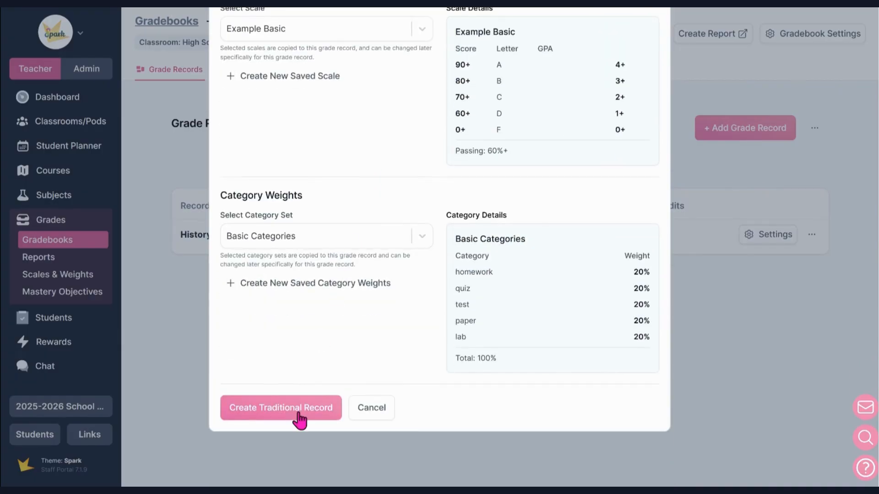
pyautogui.click(298, 411)
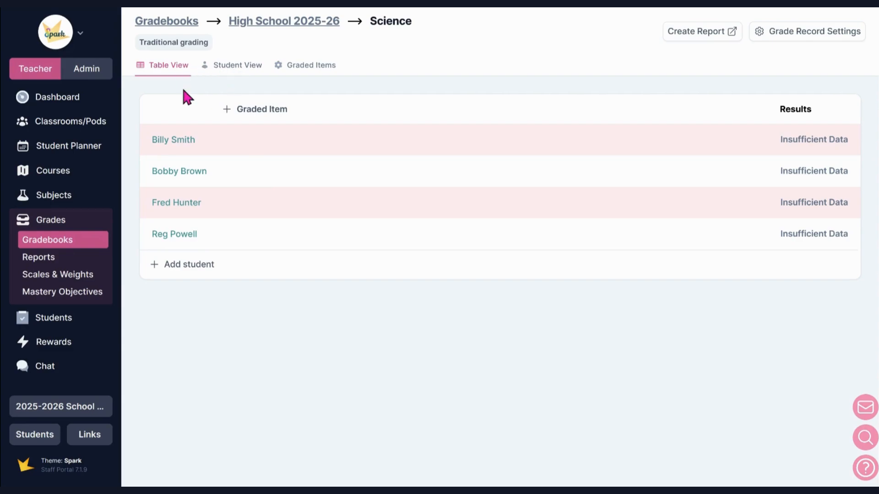
# Open the History record in the High School 2025-26 gradebook and examine its score table, individual student scores and graded items.
pyautogui.click(273, 29)
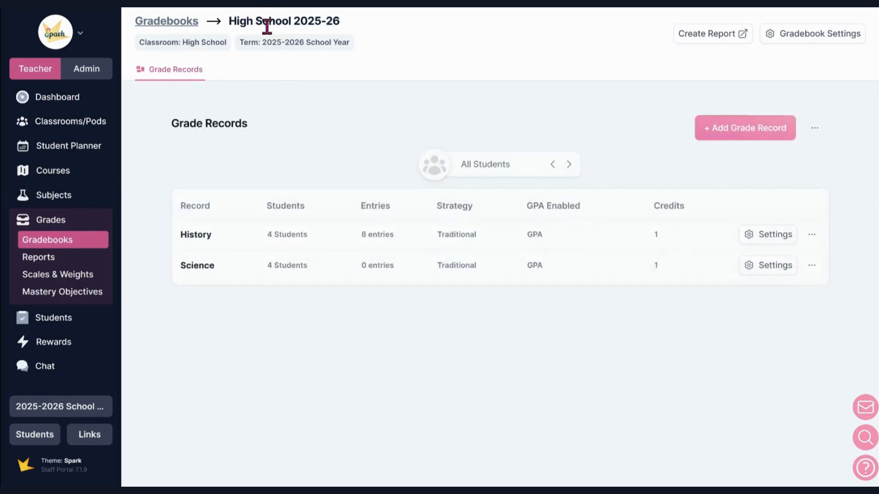
pyautogui.click(262, 237)
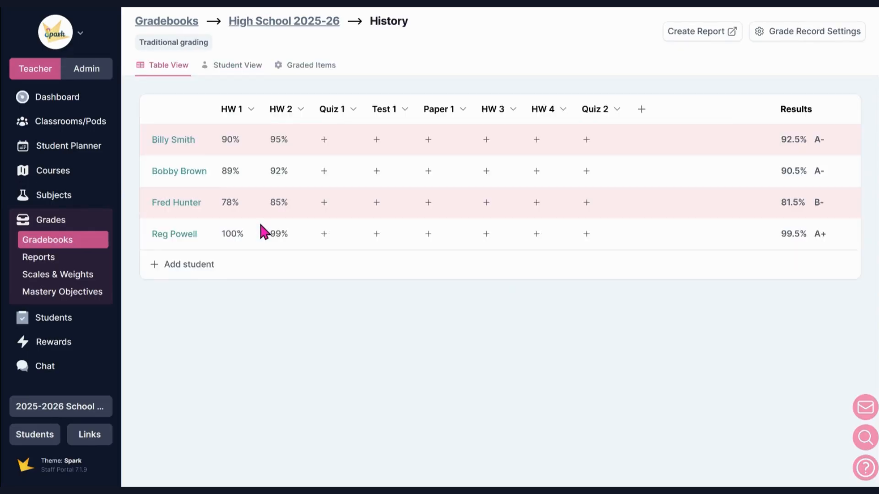
pyautogui.click(246, 73)
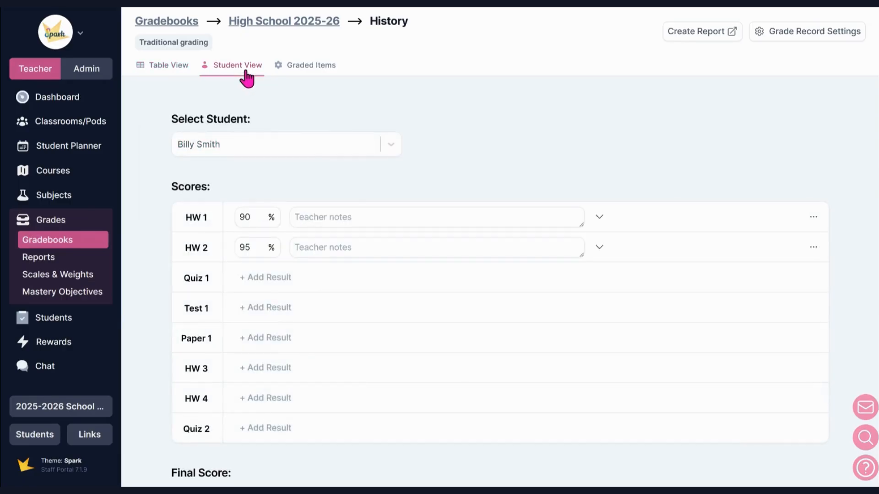
pyautogui.click(297, 151)
pyautogui.click(291, 211)
pyautogui.click(323, 69)
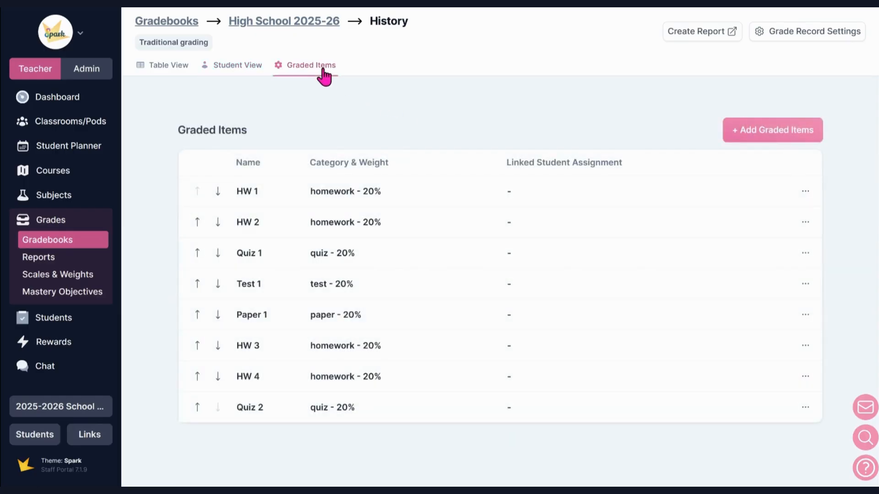
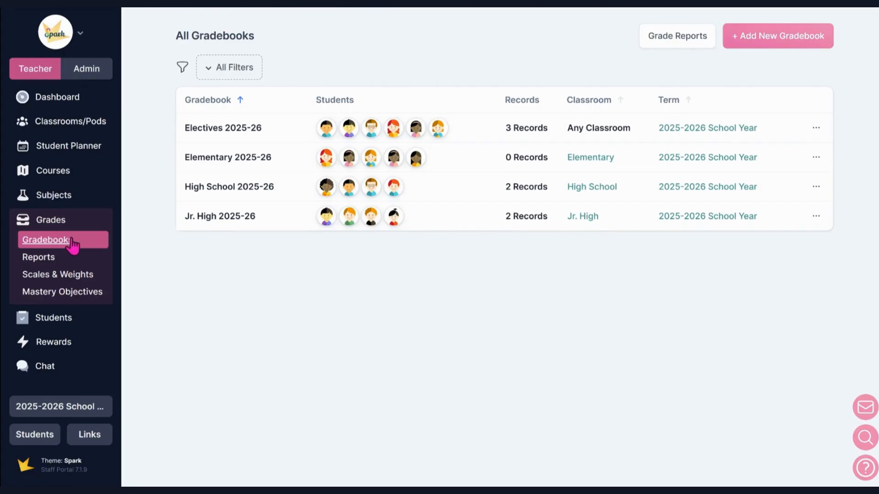
# Start a new grade record named Kindergarten Math in the Elementary 2025-26 gradebook, assigning an instructor and the subject Math.
pyautogui.click(236, 169)
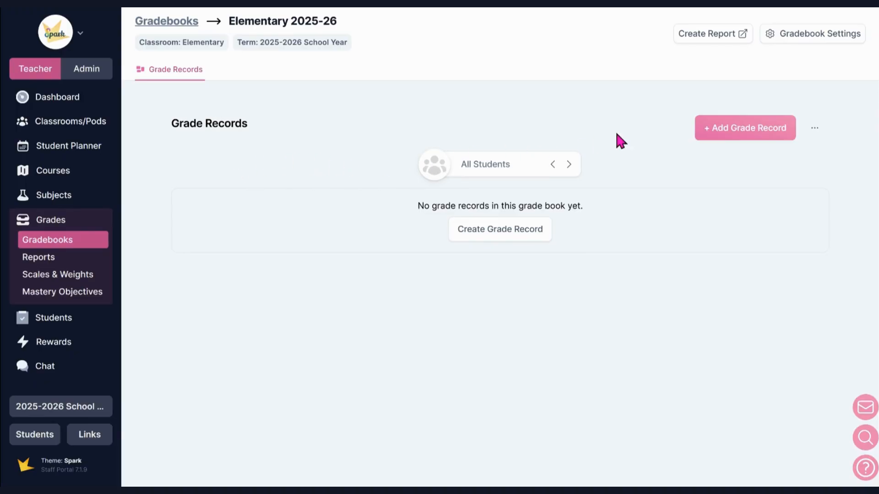
pyautogui.click(727, 139)
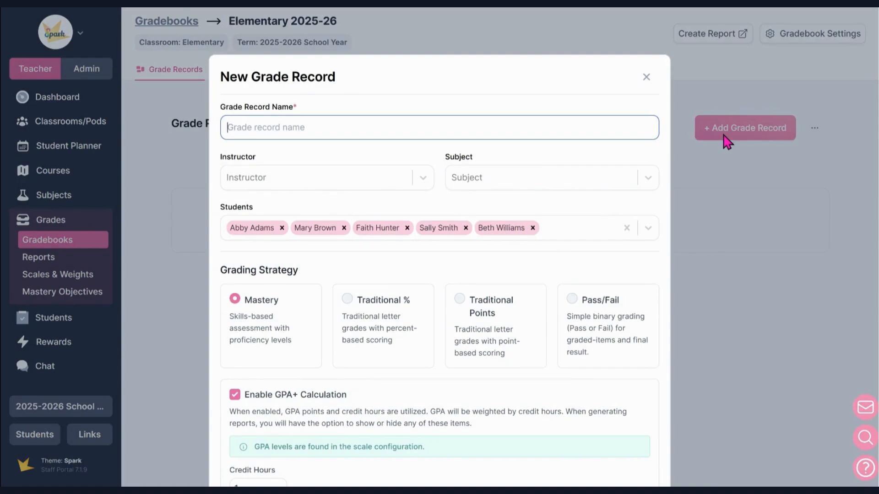
pyautogui.write('Kindergarten Math')
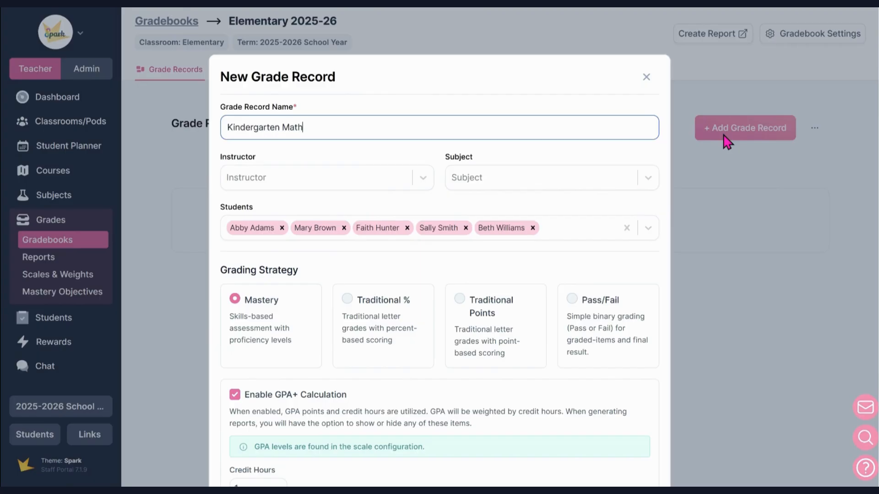
pyautogui.click(422, 179)
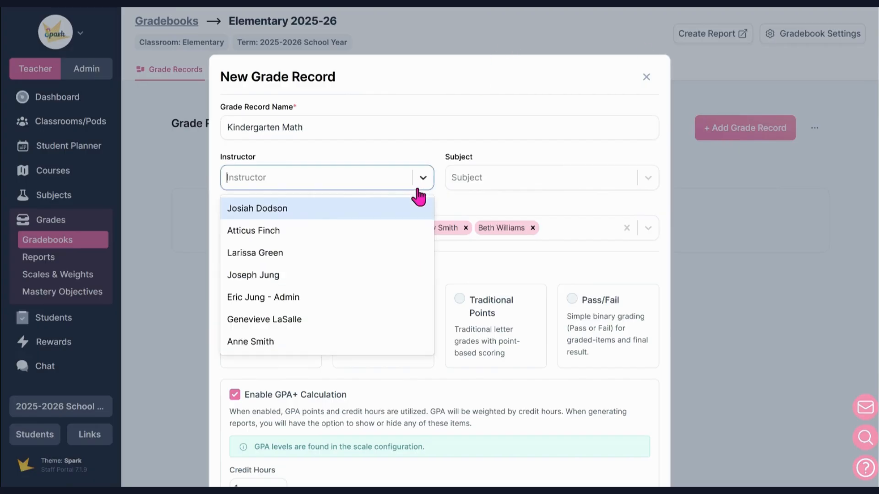
pyautogui.click(396, 230)
pyautogui.click(505, 183)
pyautogui.scroll(-3, 526, 242)
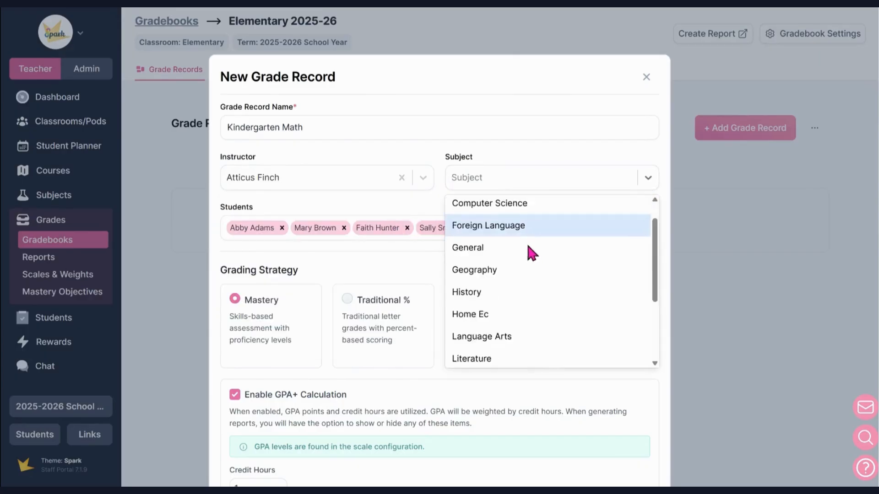
pyautogui.click(527, 289)
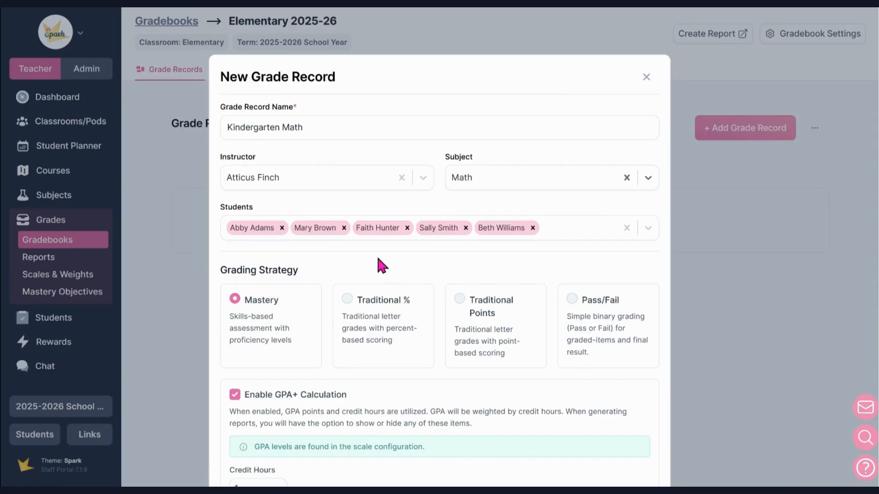
# Try turning off the GPA+ calculation for the Kindergarten Math record under the Mastery grading strategy.
pyautogui.scroll(-3, 304, 274)
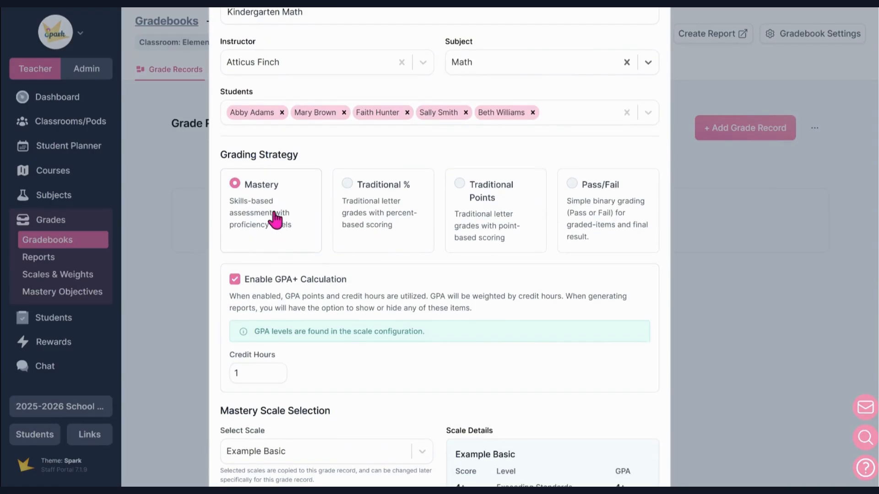
pyautogui.scroll(-2, 274, 215)
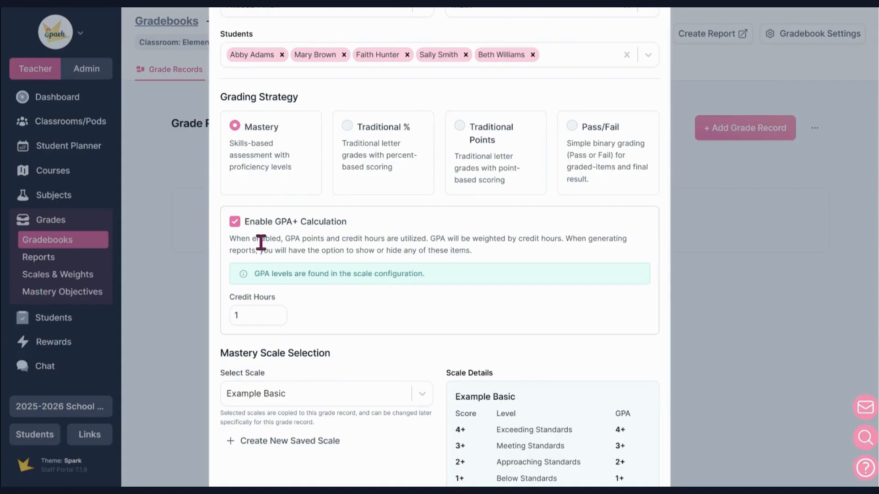
pyautogui.click(235, 220)
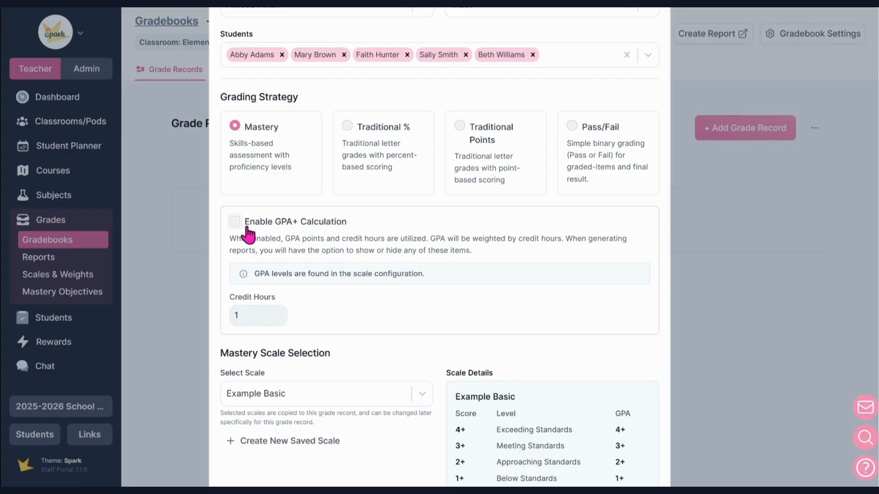
# Examine the available mastery scales and learning objective sets for the new record without changing the selections.
pyautogui.scroll(-5, 274, 235)
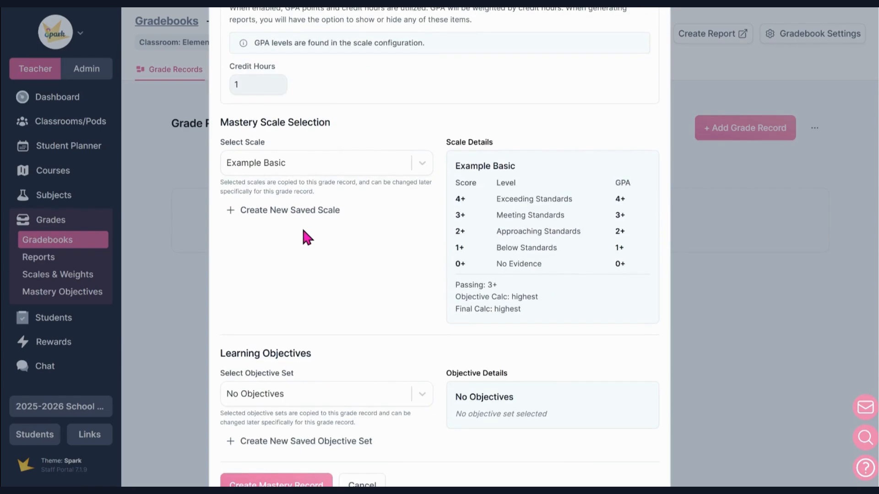
pyautogui.click(376, 173)
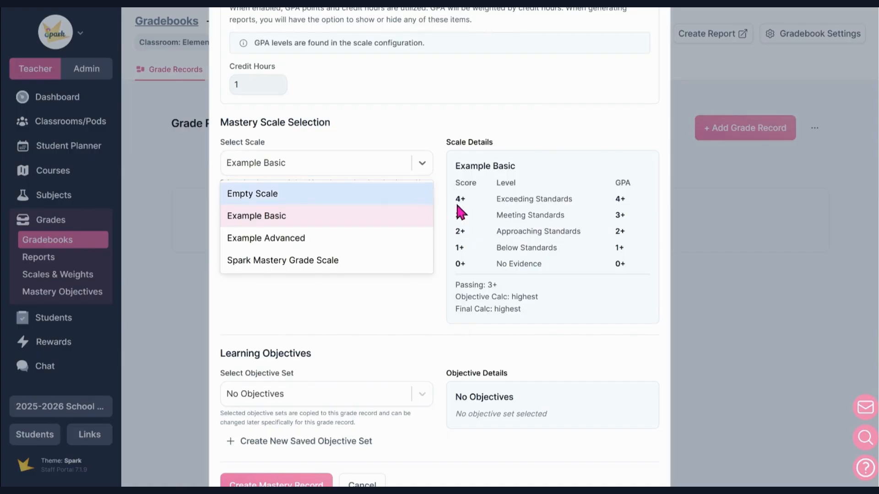
pyautogui.click(404, 311)
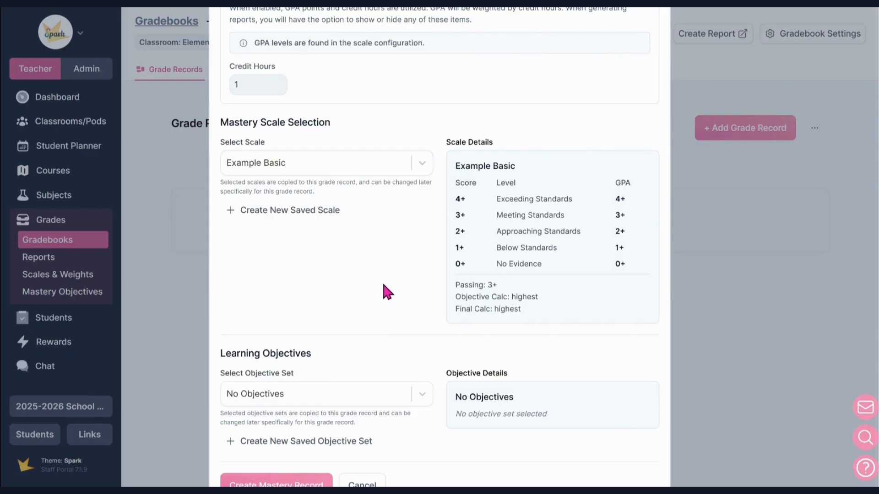
pyautogui.scroll(-2, 387, 292)
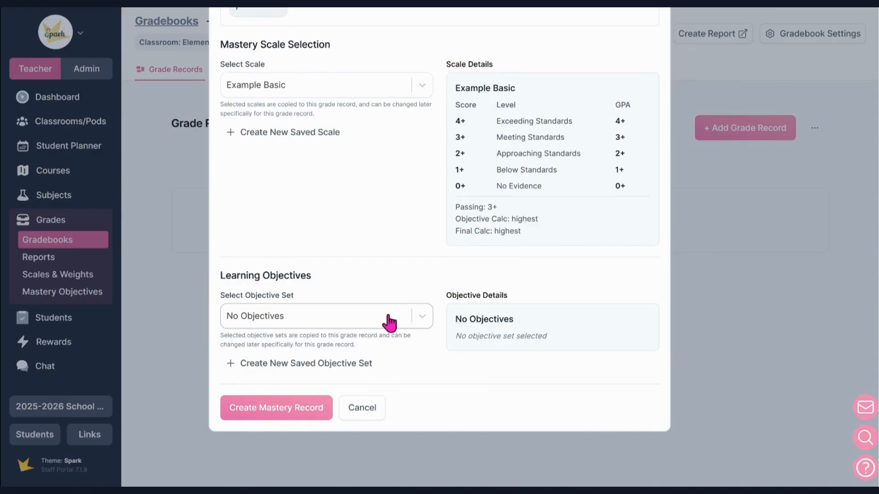
pyautogui.click(390, 323)
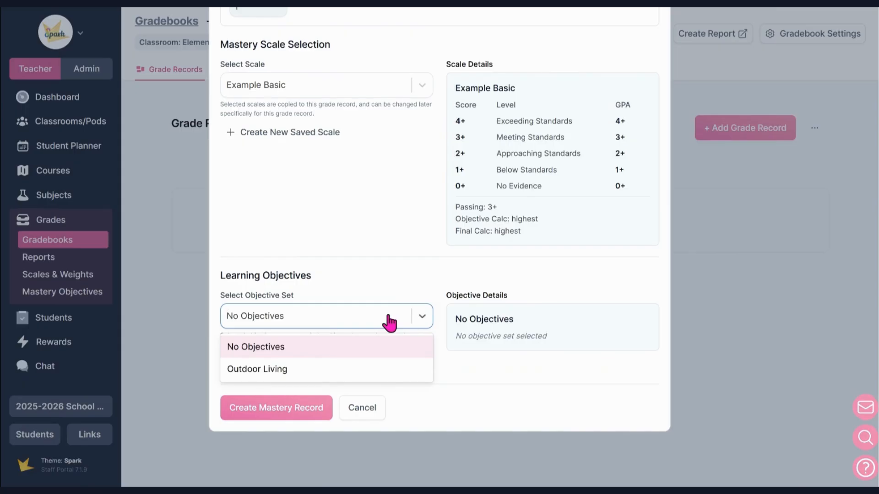
pyautogui.click(390, 324)
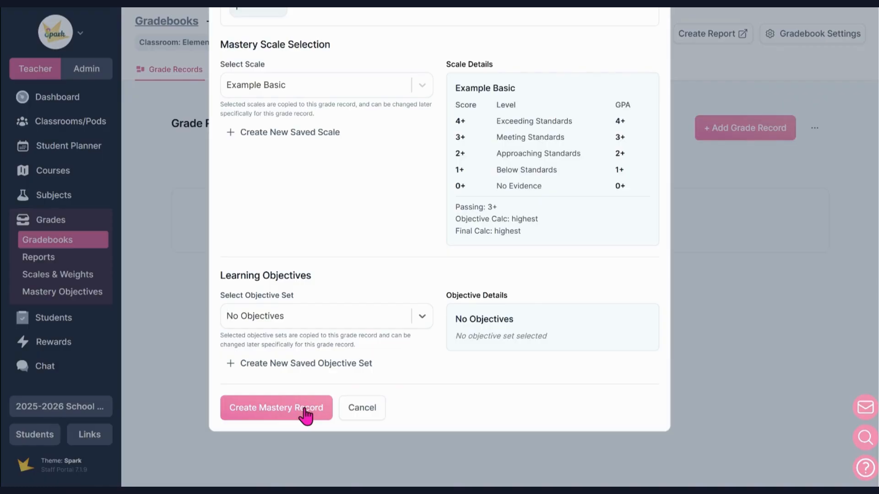
pyautogui.scroll(1, 504, 283)
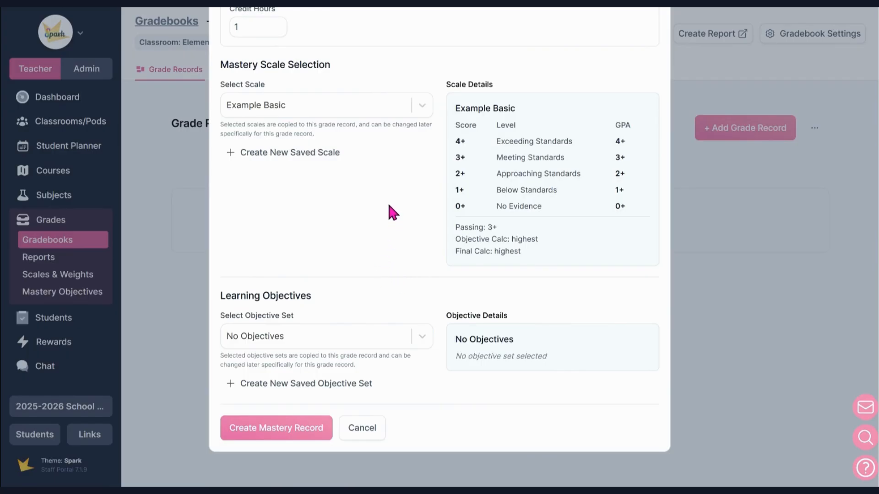
pyautogui.click(348, 113)
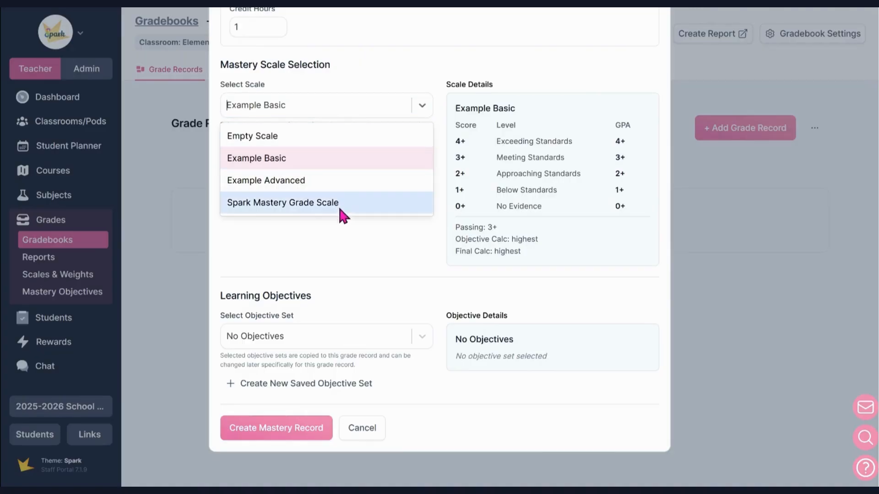
pyautogui.click(341, 232)
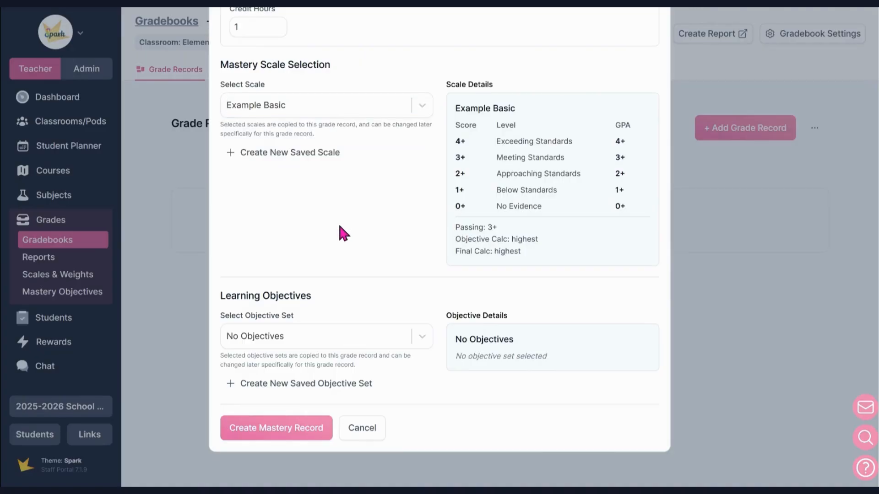
# Define a saved mastery scale named Kindergarten Math, removing Exceeding Standards, renaming the top three remaining levels Great!, Average and Needs Help, with passing score 2.
pyautogui.click(316, 155)
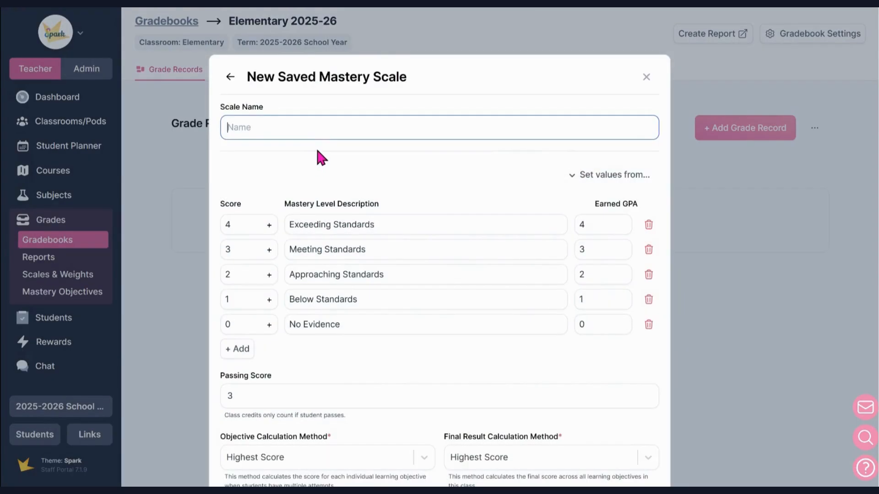
pyautogui.write('Kindergarten Math')
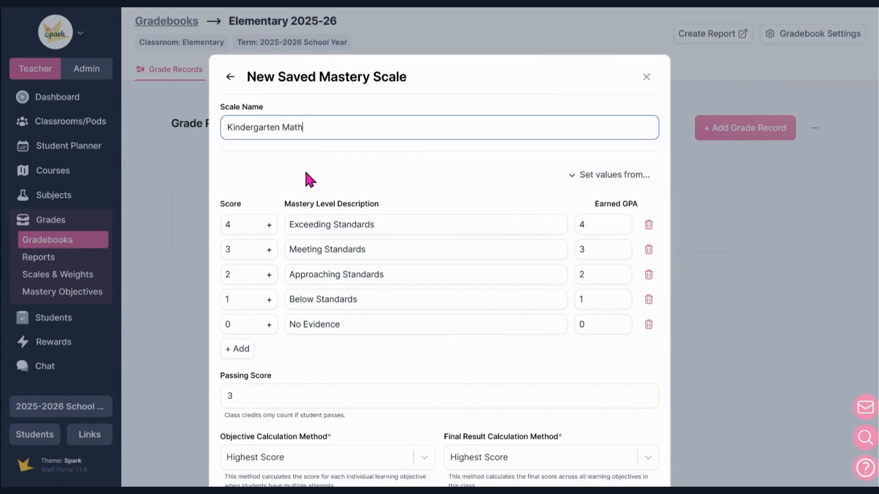
pyautogui.click(649, 225)
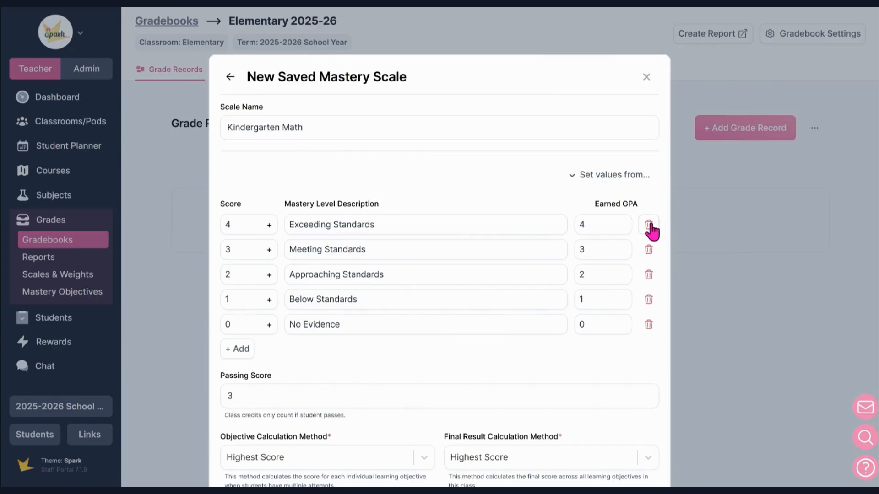
pyautogui.moveTo(389, 224); pyautogui.dragTo(306, 222)
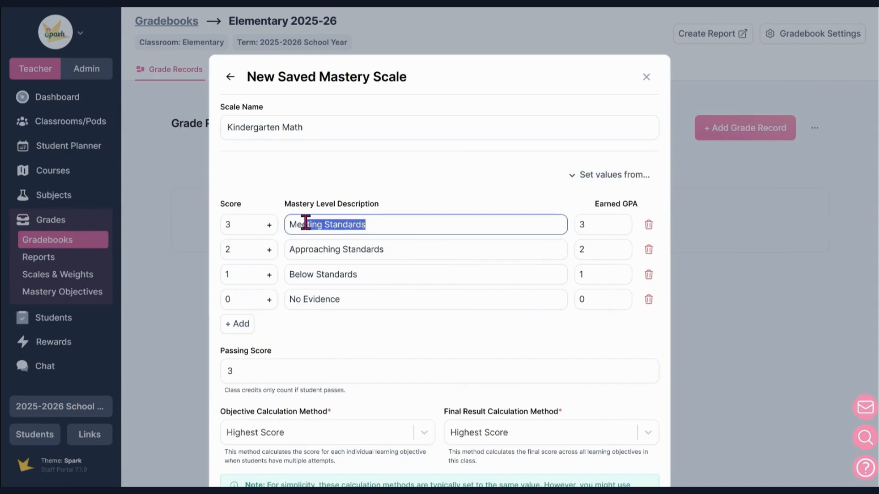
pyautogui.hotkey('ctrl', 'a')
pyautogui.write('Grea')
pyautogui.write('!')
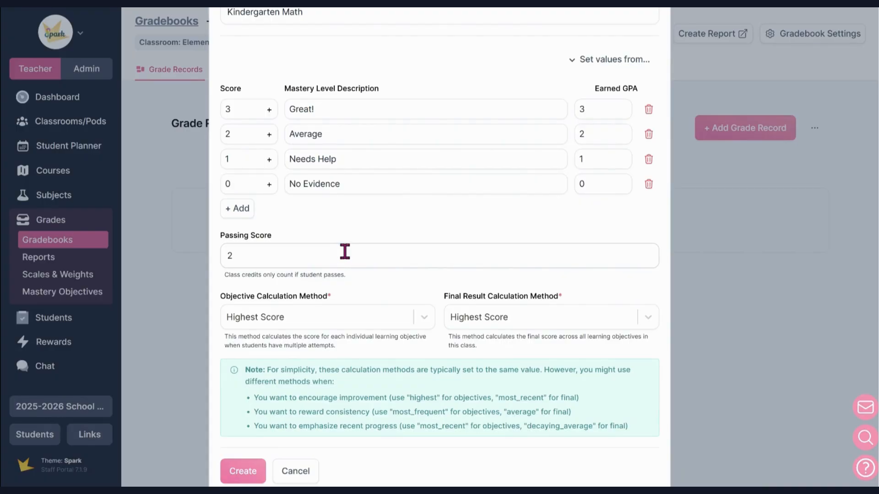
# Save the Kindergarten Math scale with Highest Score calculation and create the mastery record using it and no objectives.
pyautogui.scroll(-2, 344, 257)
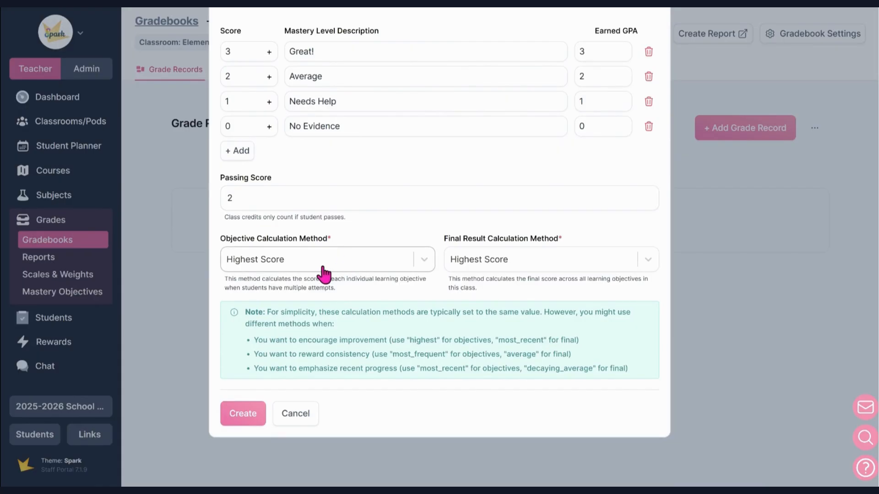
pyautogui.click(246, 417)
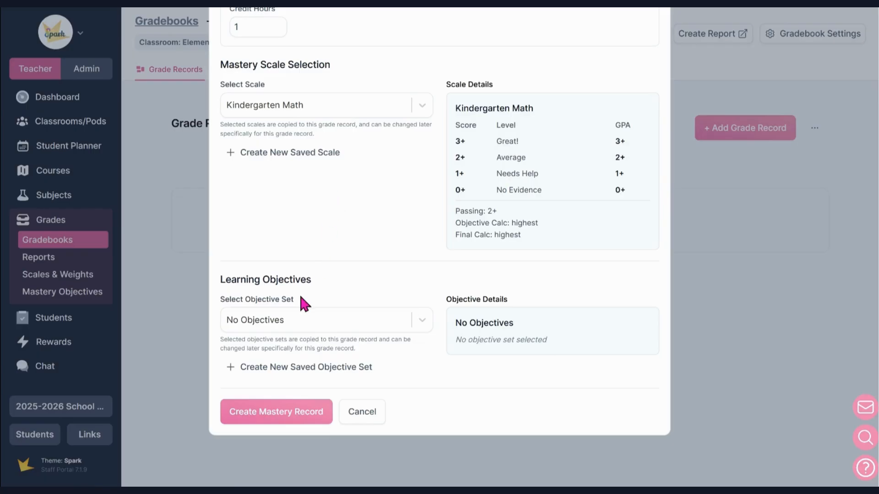
pyautogui.click(291, 415)
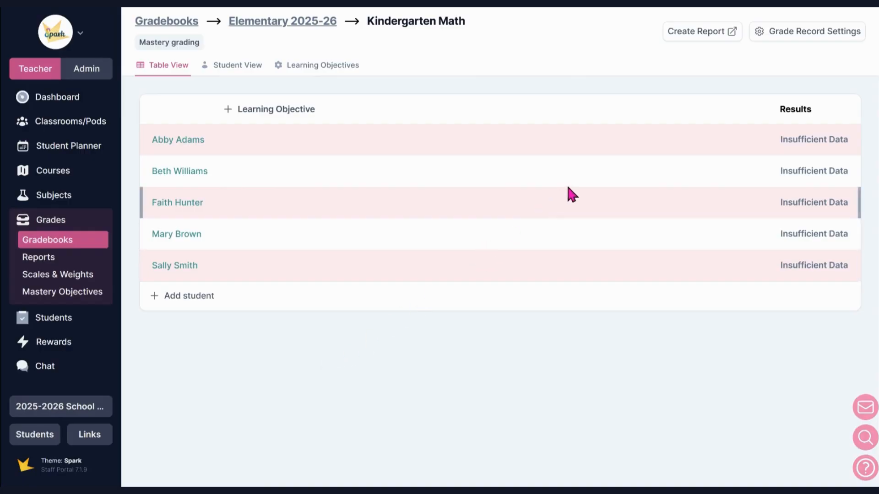
# Review the Kindergarten Math record's settings, its mastery grading scale and the alternative scales, leaving them unchanged.
pyautogui.click(790, 39)
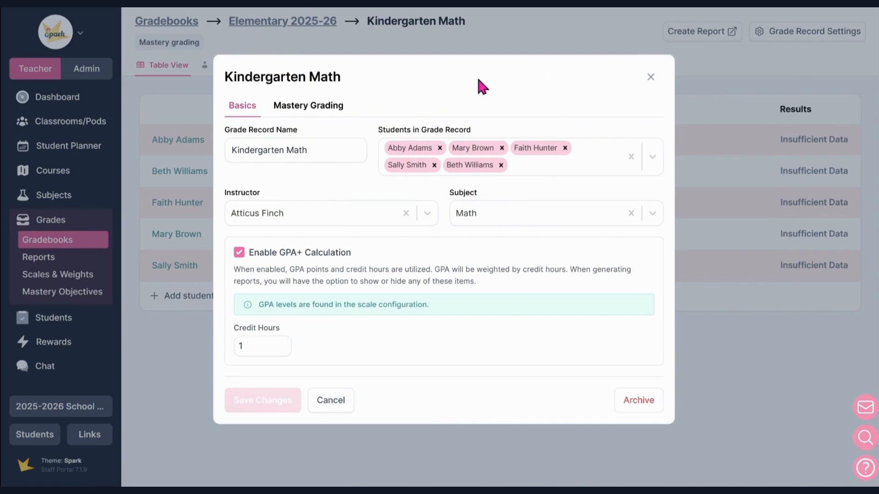
pyautogui.click(327, 105)
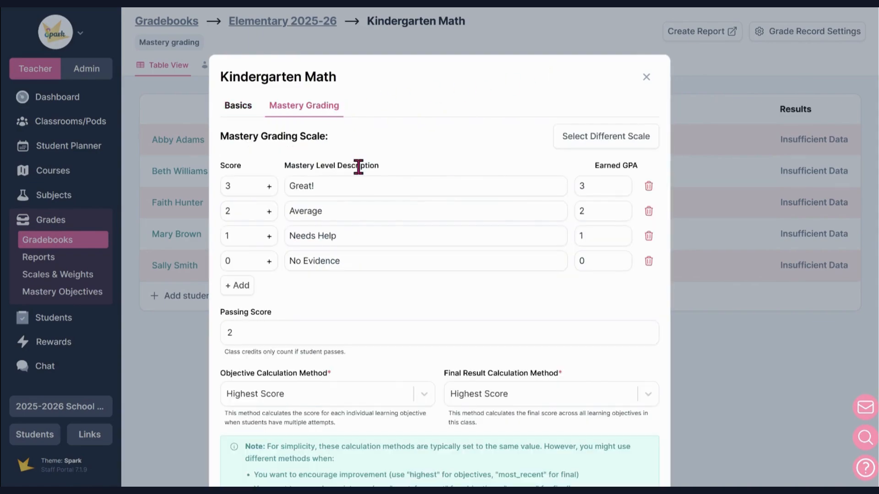
pyautogui.scroll(-2, 353, 176)
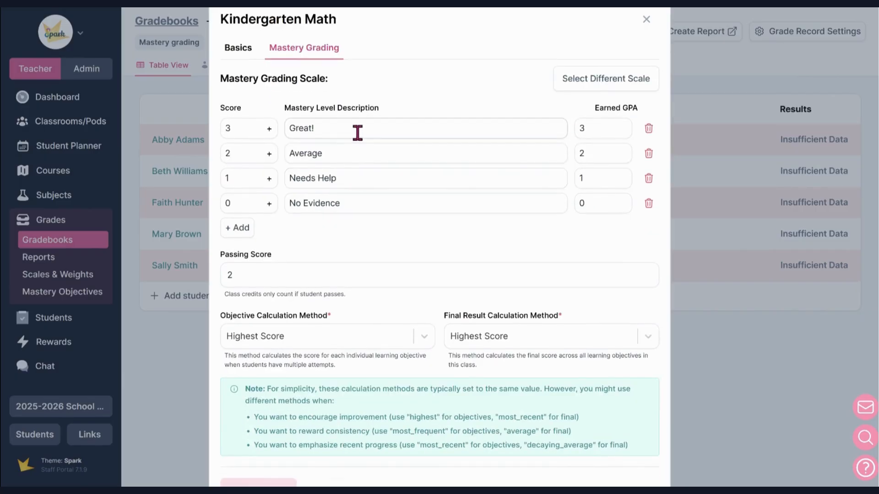
pyautogui.click(595, 82)
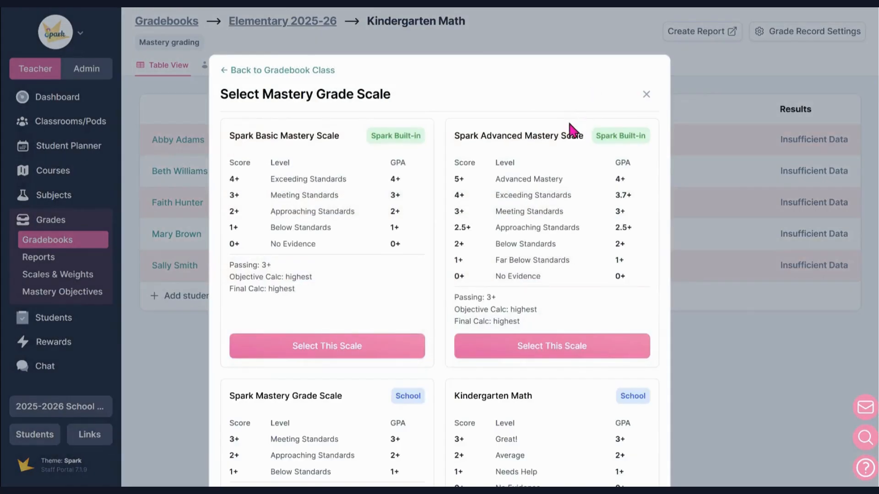
pyautogui.scroll(-4, 520, 173)
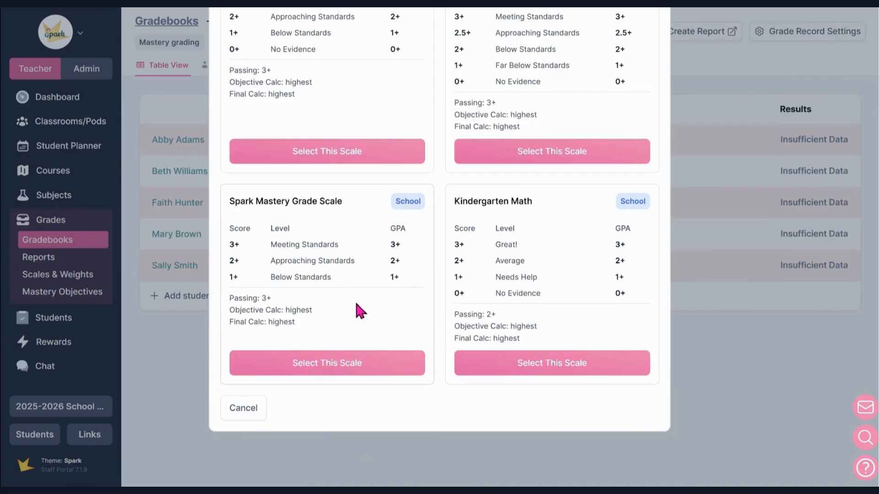
pyautogui.click(254, 409)
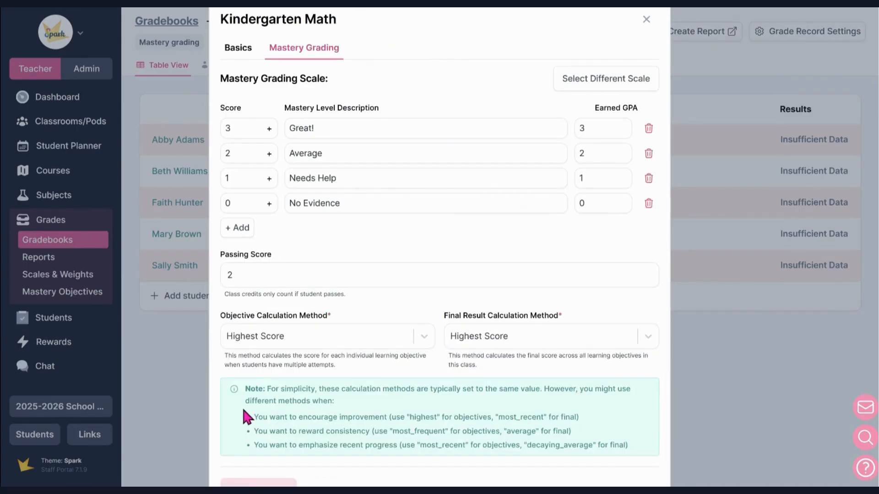
pyautogui.click(187, 388)
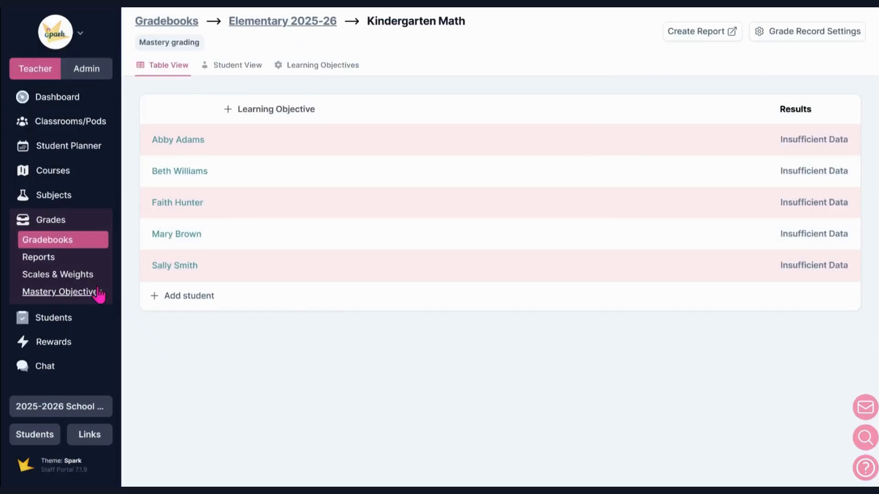
# Start a new saved mastery scale and examine the available objective and final result calculation methods.
pyautogui.click(85, 283)
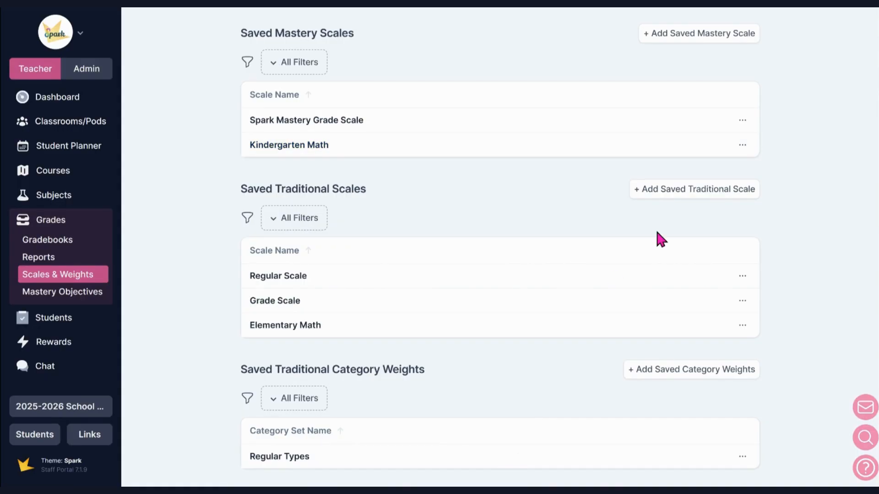
pyautogui.click(715, 36)
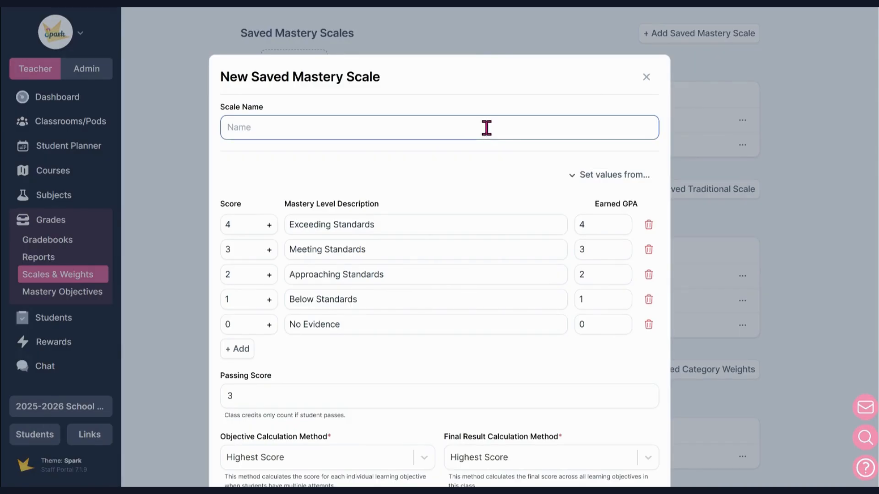
pyautogui.click(653, 81)
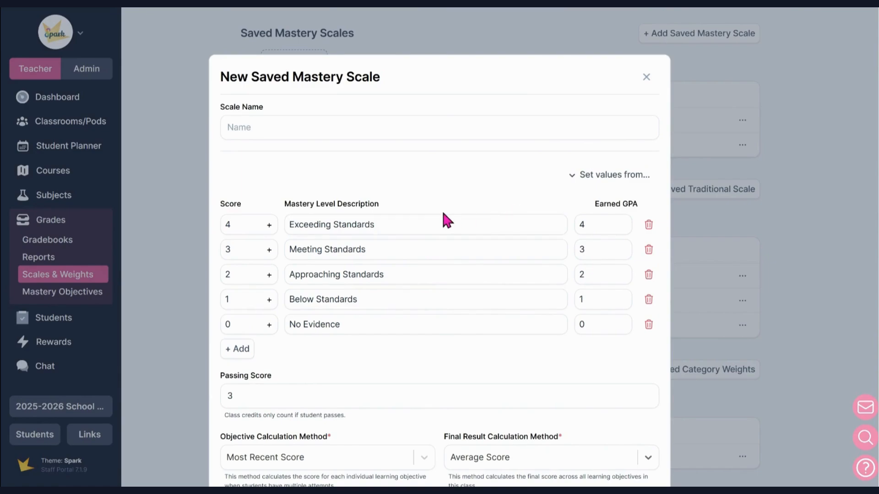
pyautogui.scroll(-4, 415, 224)
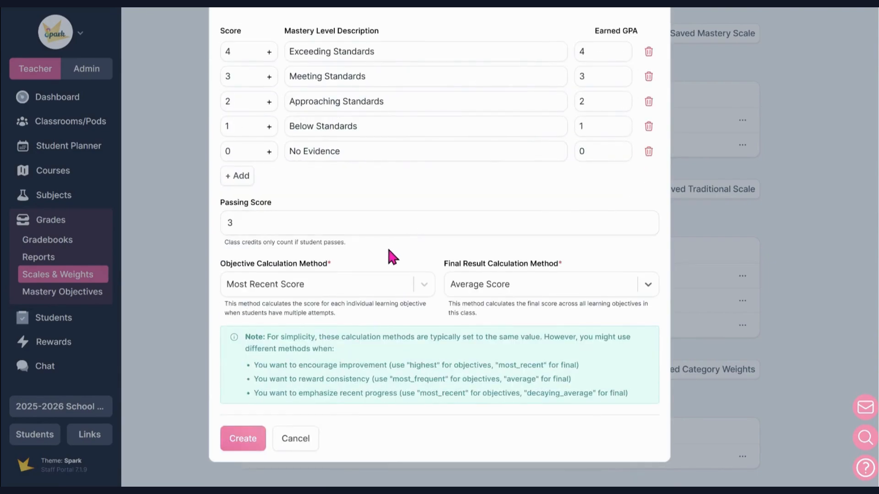
pyautogui.click(375, 290)
pyautogui.click(375, 289)
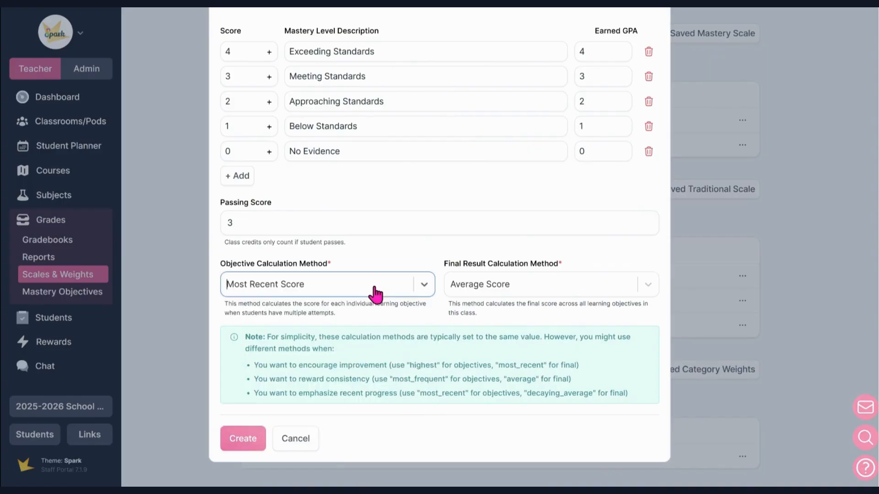
pyautogui.click(552, 293)
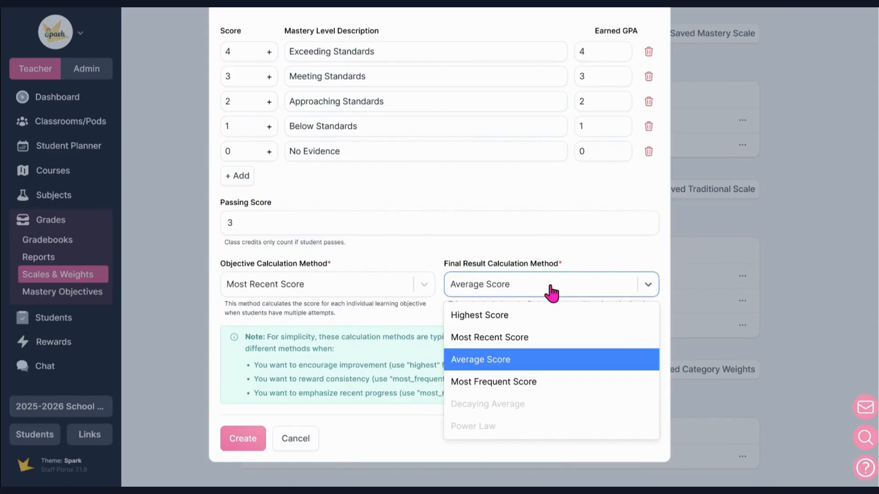
pyautogui.click(552, 292)
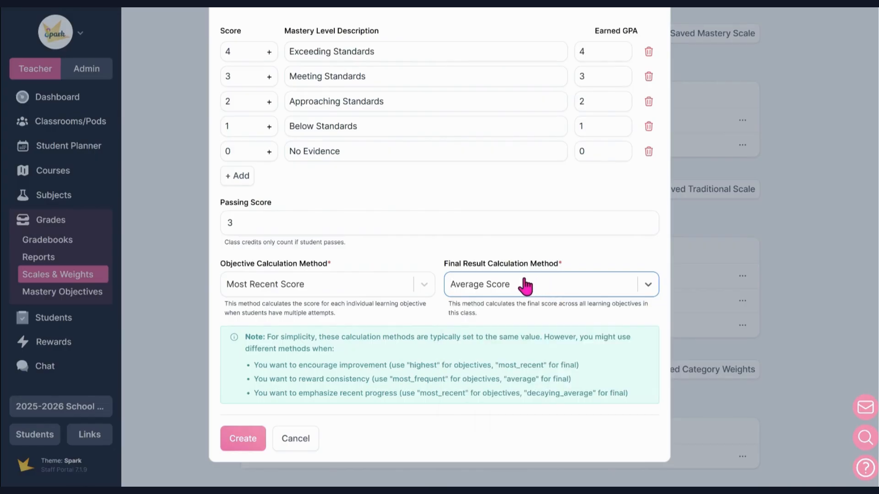
pyautogui.click(382, 291)
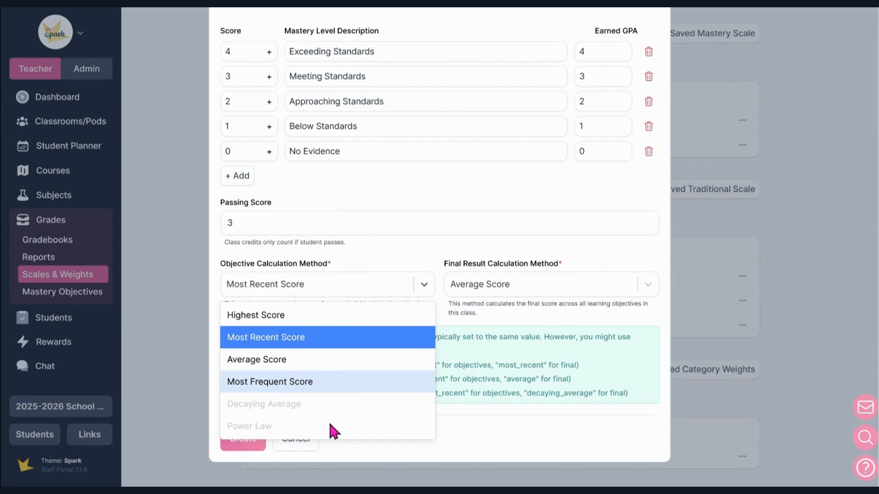
pyautogui.click(397, 261)
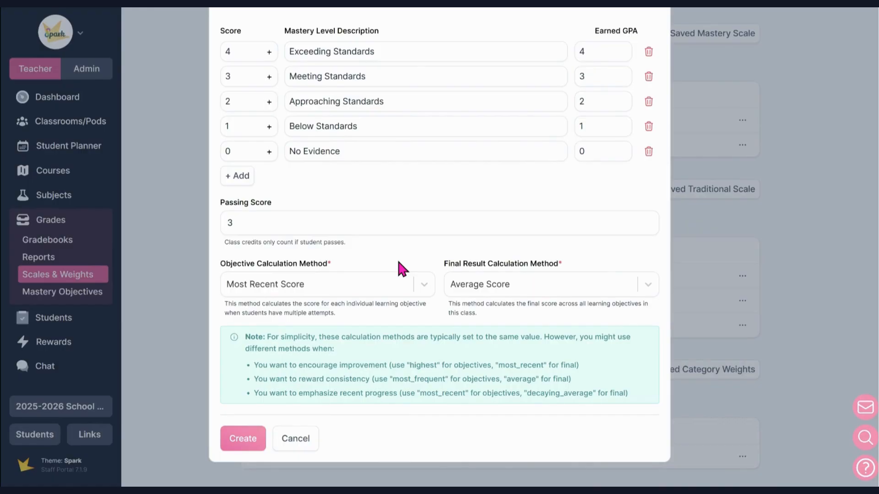
# Try Highest Score as the objective calculation method and Most Frequent Score as the final result method for the new mastery scale.
pyautogui.click(397, 286)
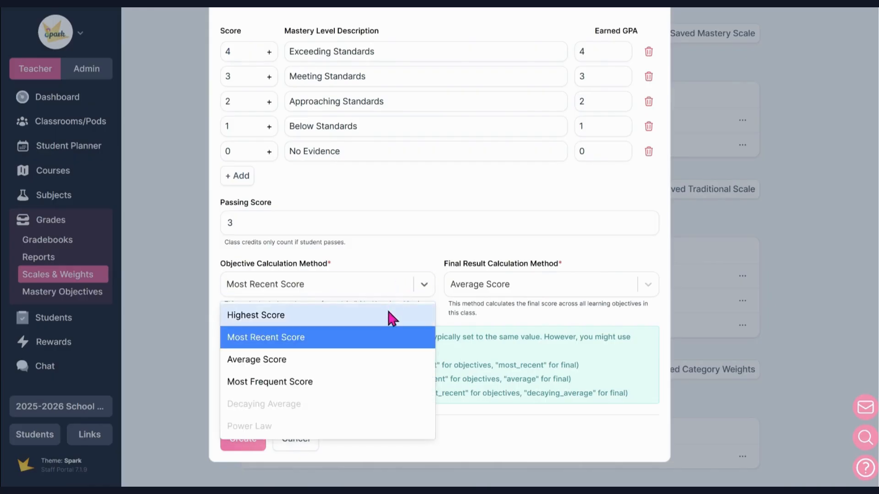
pyautogui.click(391, 315)
pyautogui.click(522, 291)
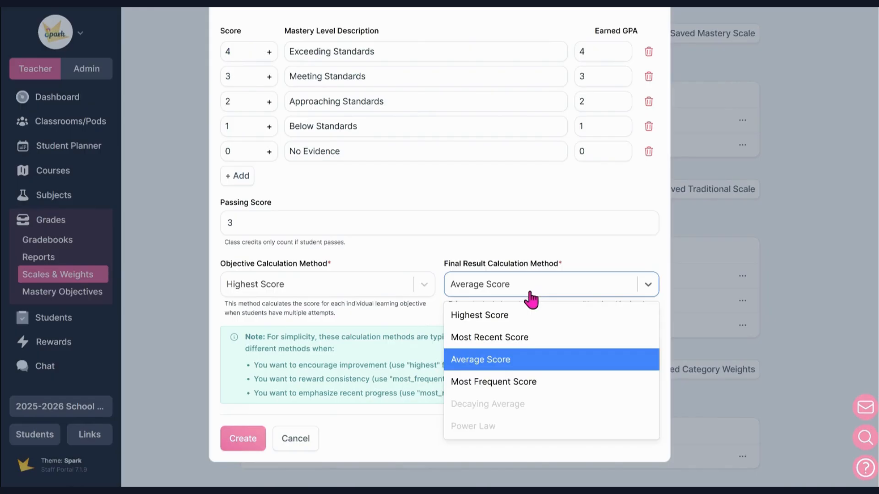
pyautogui.click(506, 382)
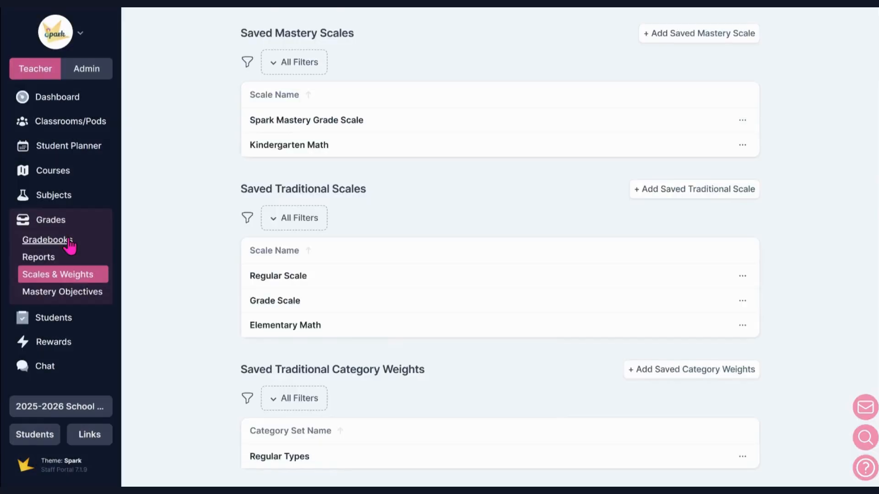
# Bulk-create the K Math Numbers, Operations, Measurement and Geometry learning objectives in the Elementary 2025-26 gradebook's Kindergarten Math record.
pyautogui.click(69, 241)
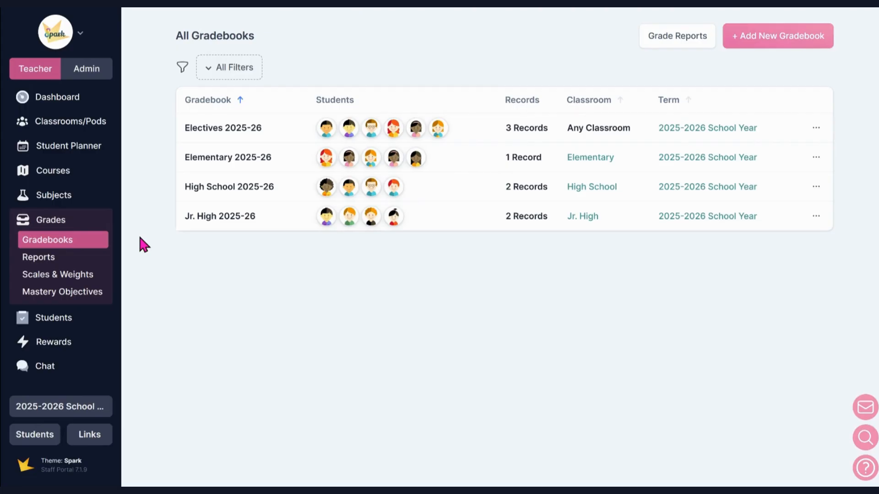
pyautogui.click(81, 299)
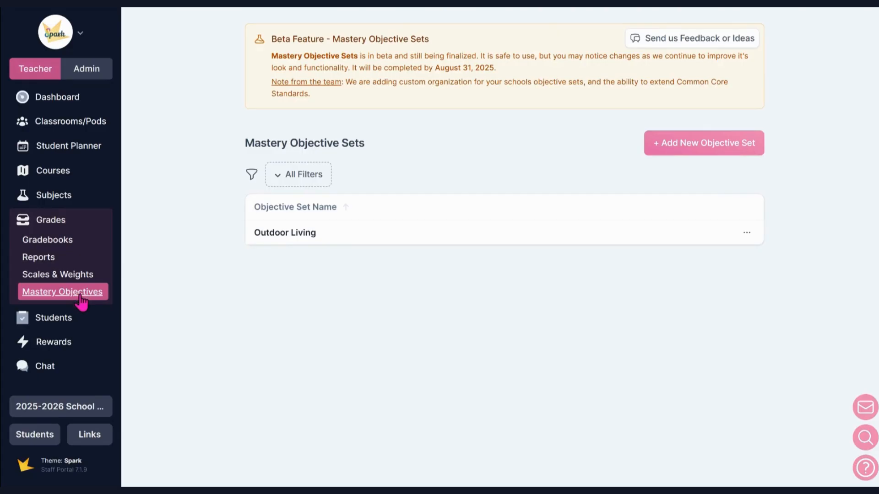
pyautogui.click(55, 245)
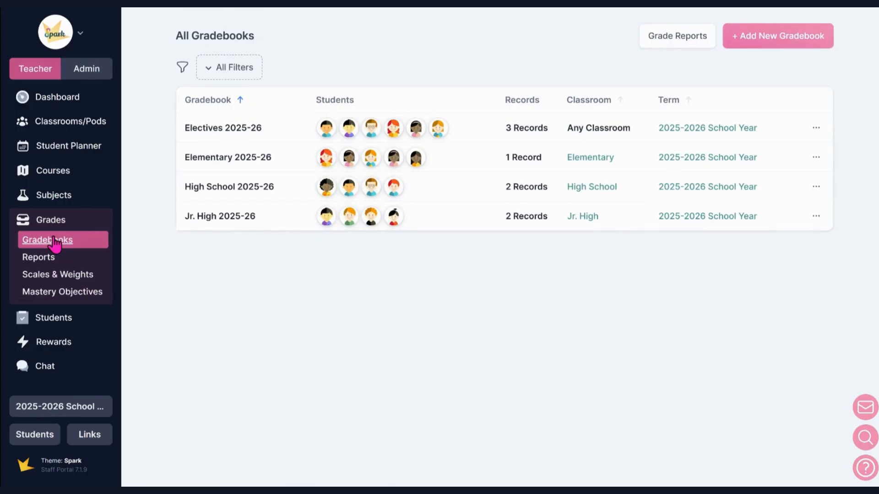
pyautogui.click(223, 157)
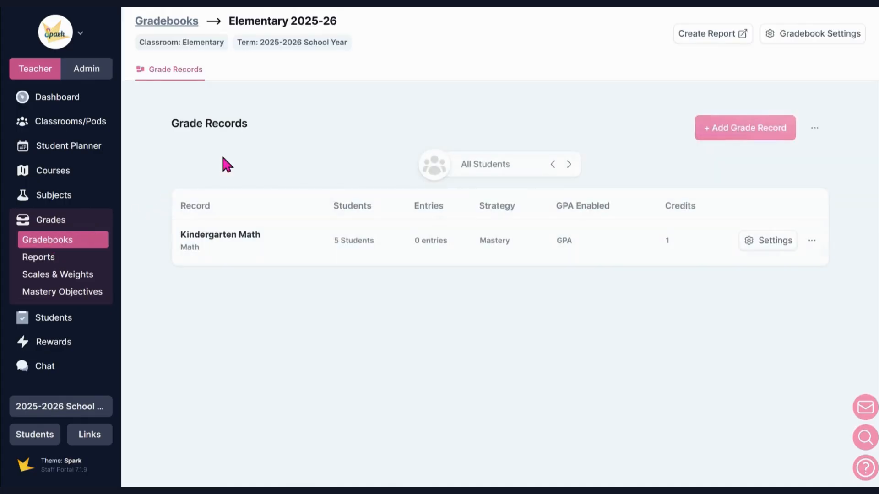
pyautogui.click(225, 244)
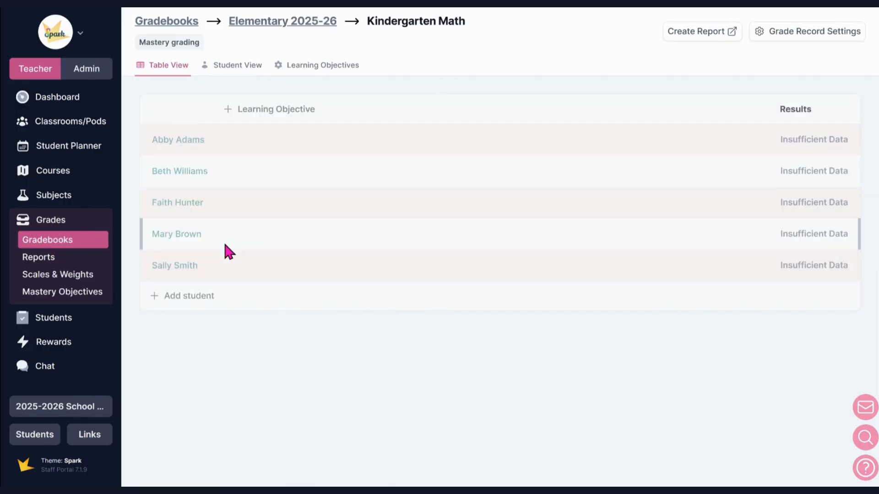
pyautogui.click(332, 68)
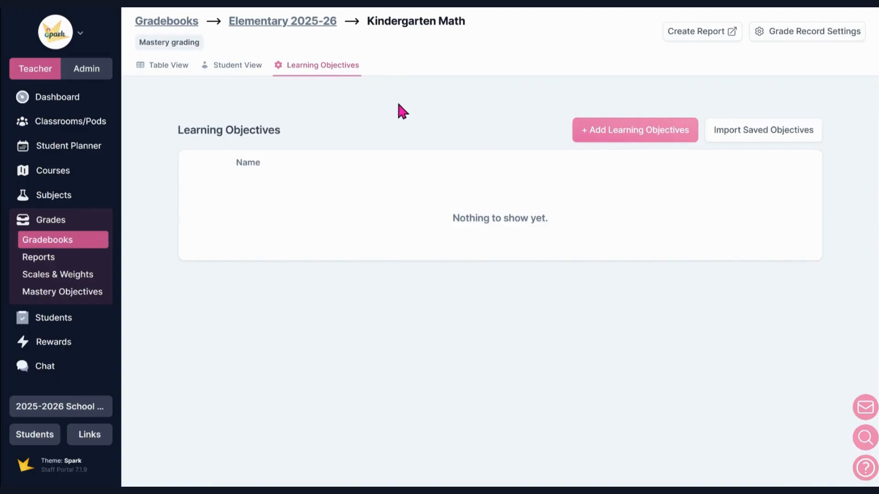
pyautogui.click(598, 136)
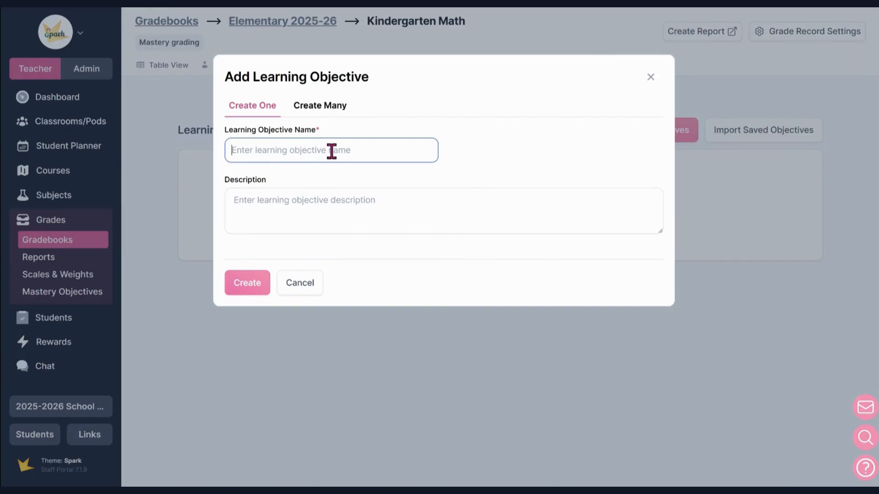
pyautogui.click(327, 112)
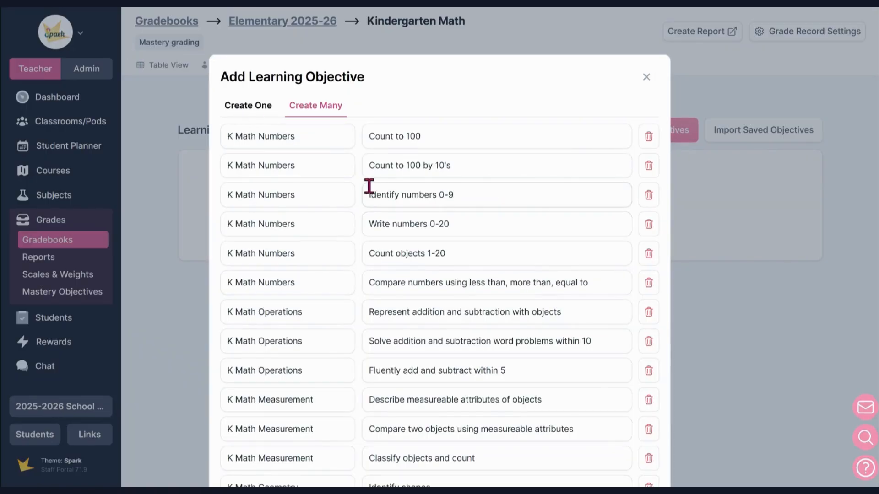
pyautogui.scroll(-5, 369, 188)
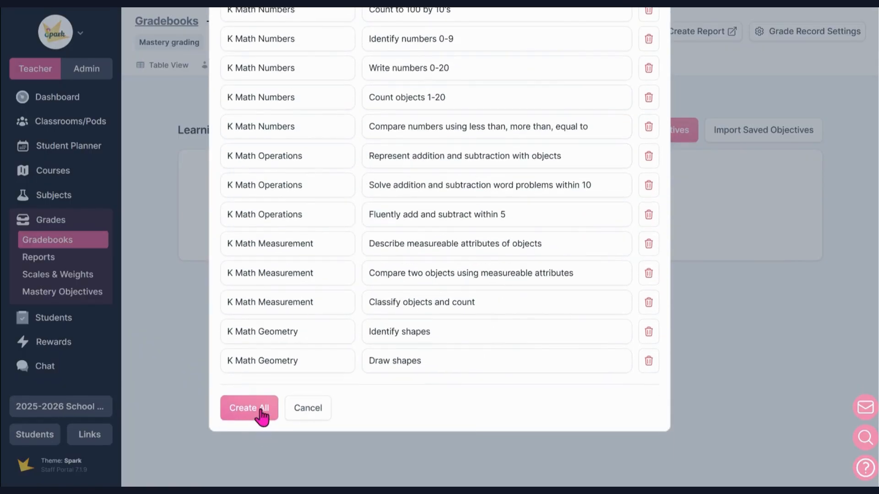
pyautogui.click(262, 417)
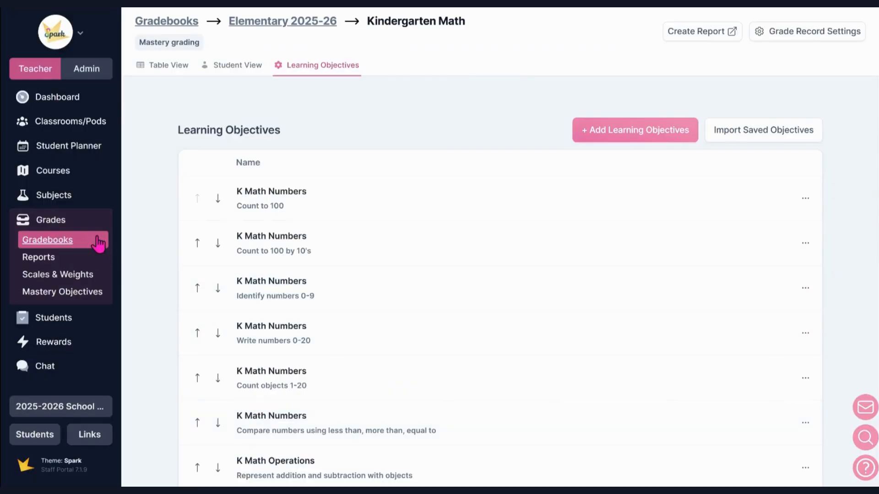
# Start another mastery record in the Elementary 2025-26 gradebook, check which saved objective sets it offers, and discard the record.
pyautogui.click(98, 240)
pyautogui.click(350, 157)
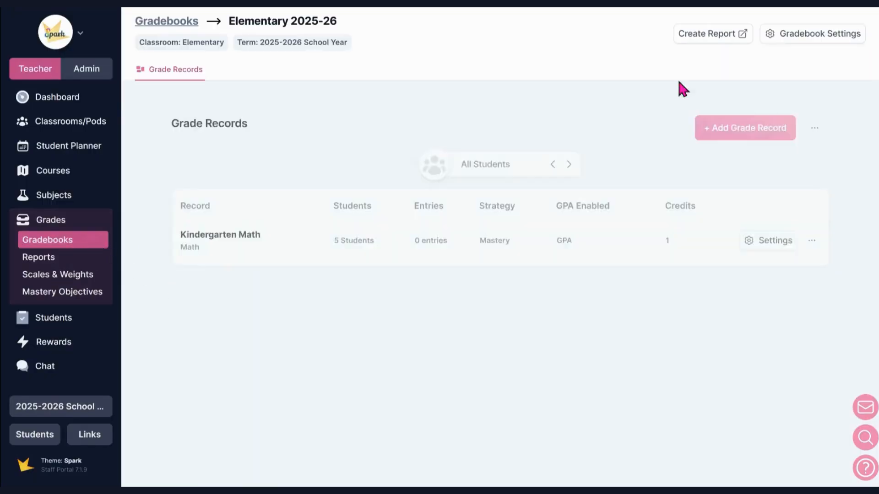
pyautogui.click(721, 129)
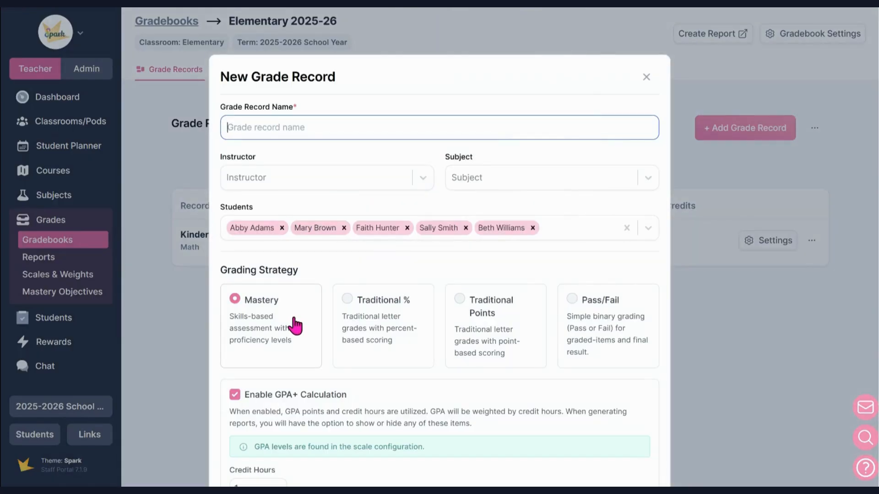
pyautogui.scroll(-4, 303, 312)
pyautogui.scroll(-6, 368, 309)
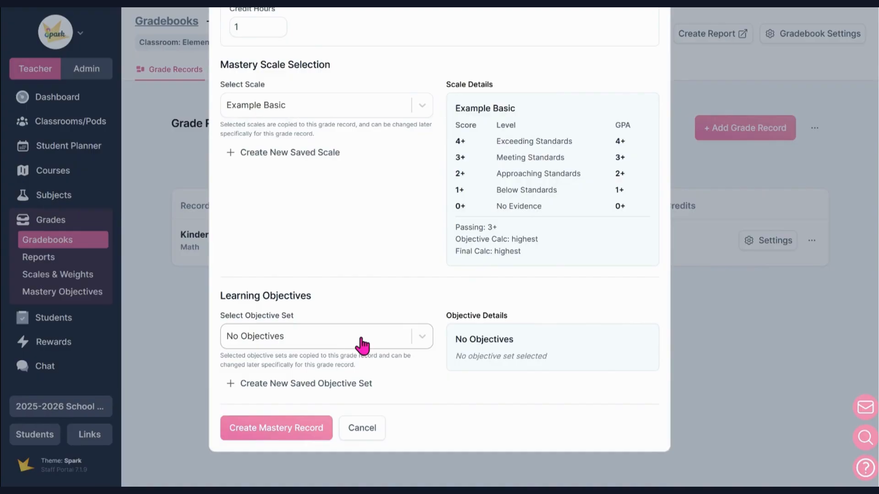
pyautogui.click(362, 346)
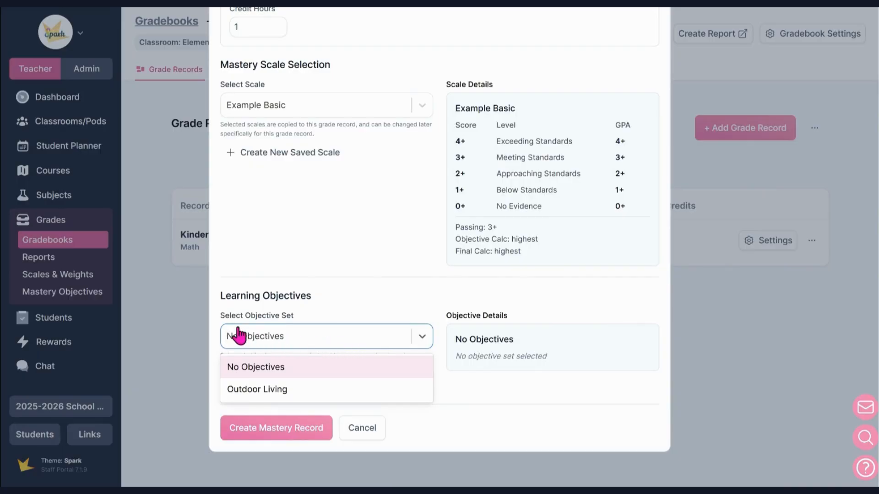
pyautogui.click(206, 326)
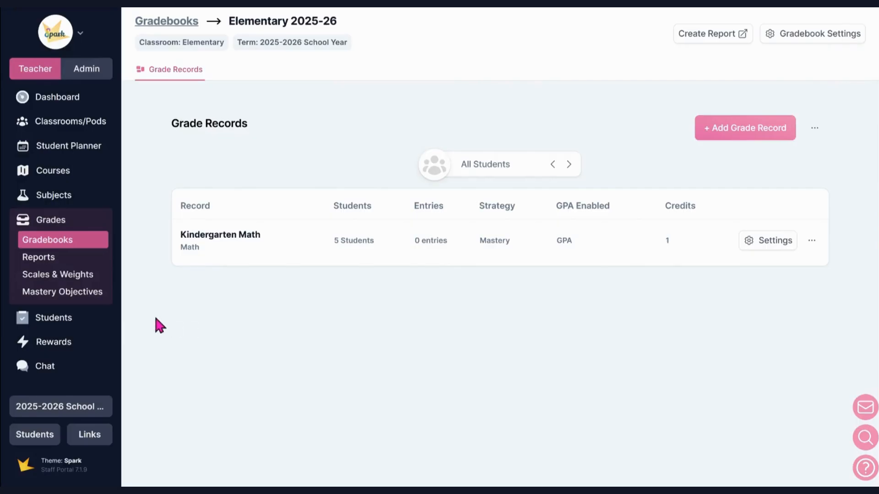
# Start a new saved mastery objective set and import the K Math objectives, with codes starting at KM001, via CSV.
pyautogui.click(80, 297)
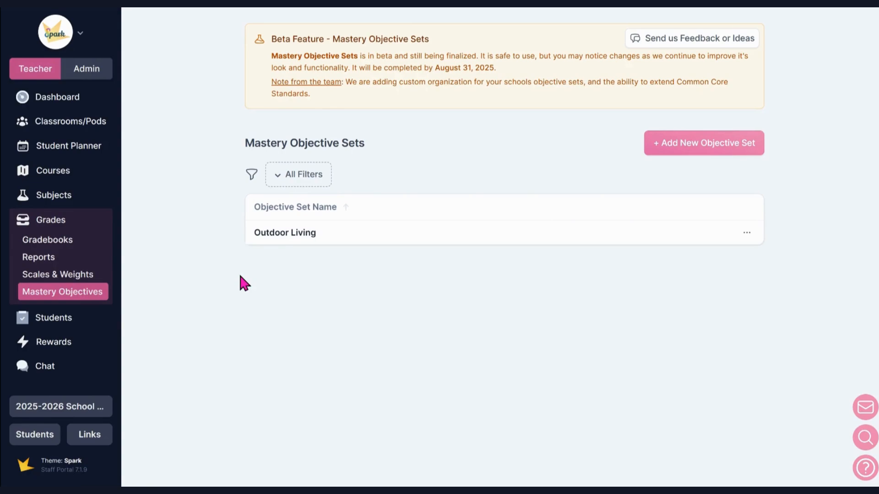
pyautogui.click(685, 145)
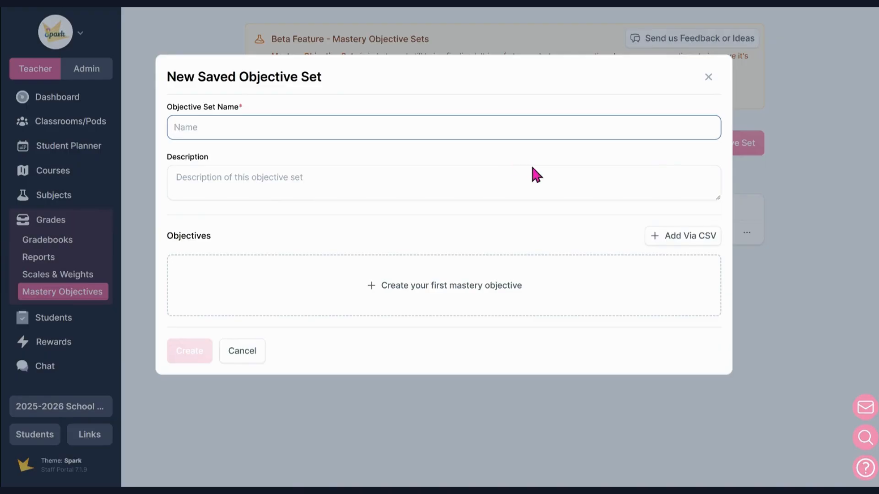
pyautogui.click(665, 238)
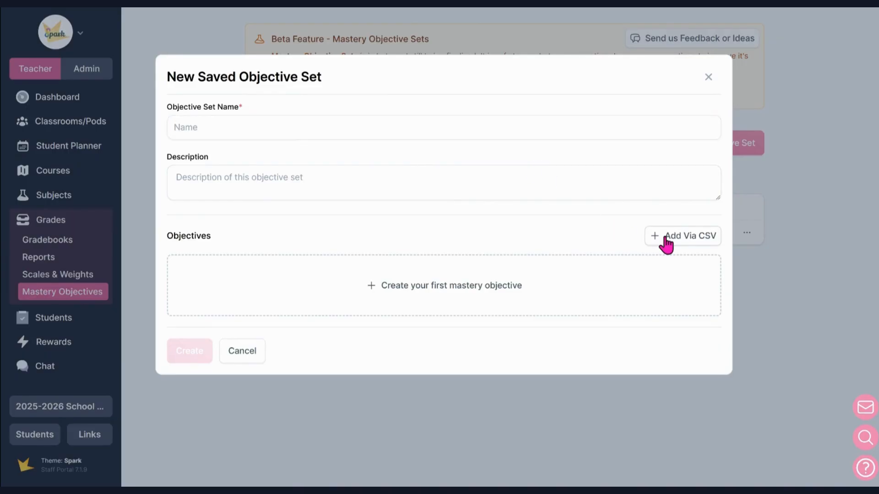
pyautogui.click(672, 284)
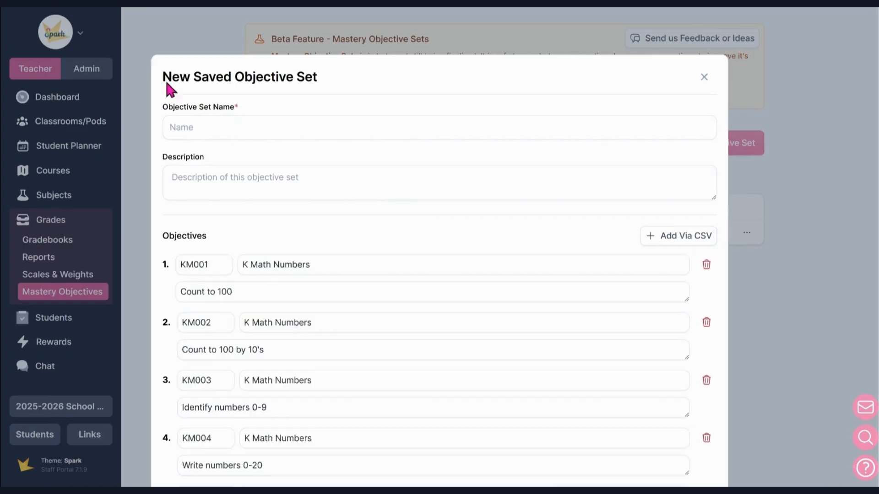
pyautogui.scroll(-8, 250, 320)
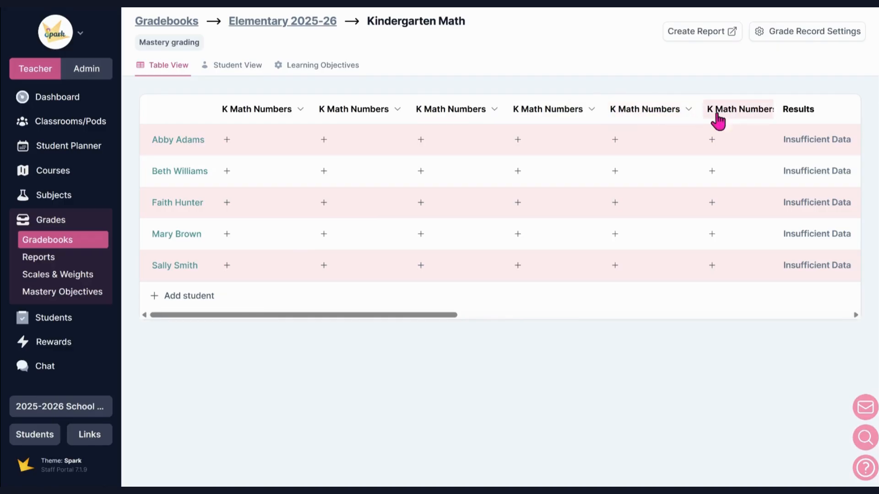
# Add a result of 3 to the Count to 100 objective for the student shown in the Kindergarten Math student view.
pyautogui.click(248, 72)
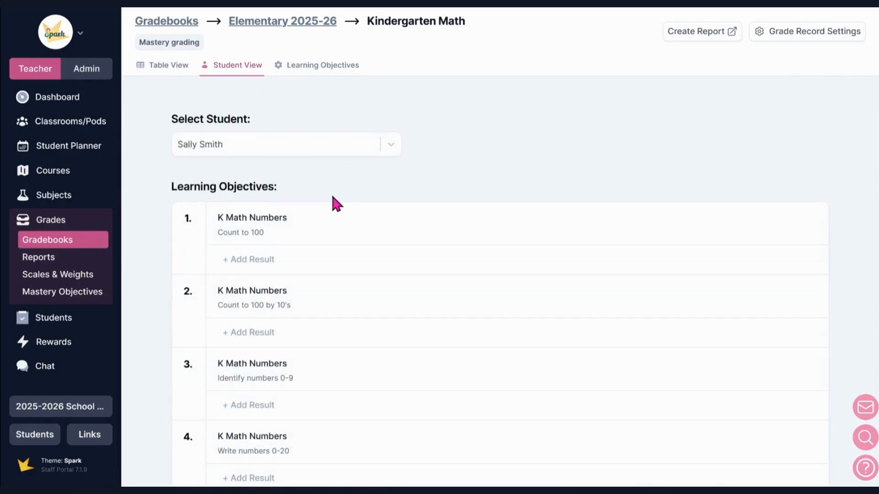
pyautogui.scroll(-2, 333, 198)
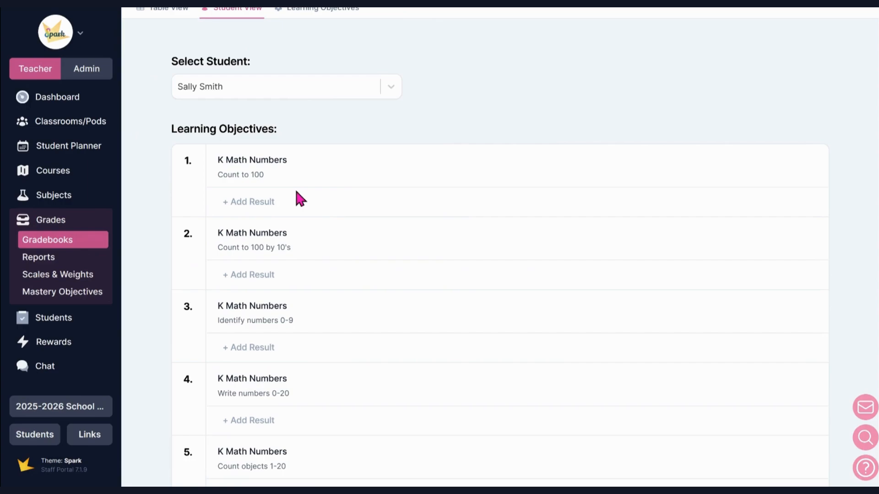
pyautogui.click(265, 204)
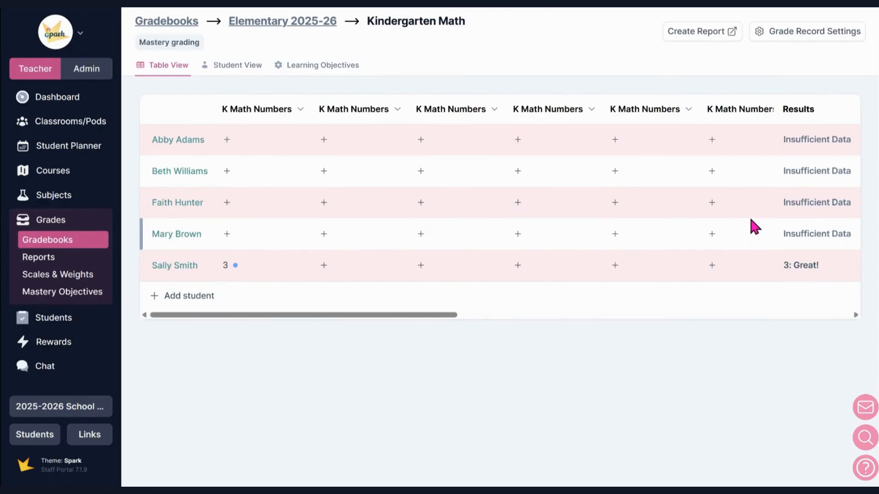
# Enter a 1 - Needs Help result for the first listed student in the first K Math Numbers column of the table view.
pyautogui.click(247, 73)
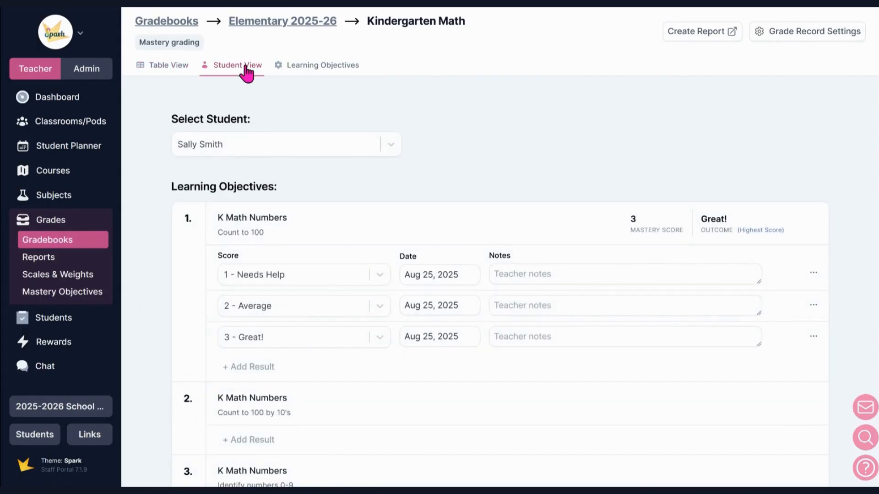
pyautogui.click(184, 71)
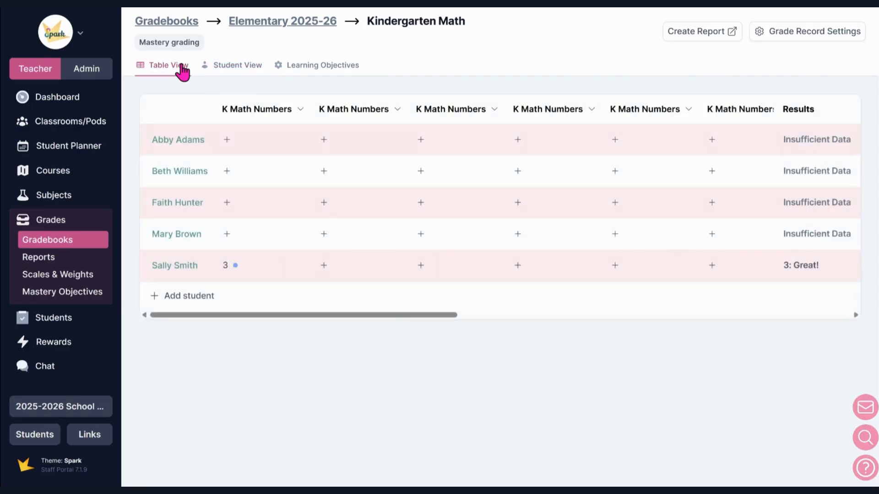
pyautogui.click(225, 142)
pyautogui.click(221, 167)
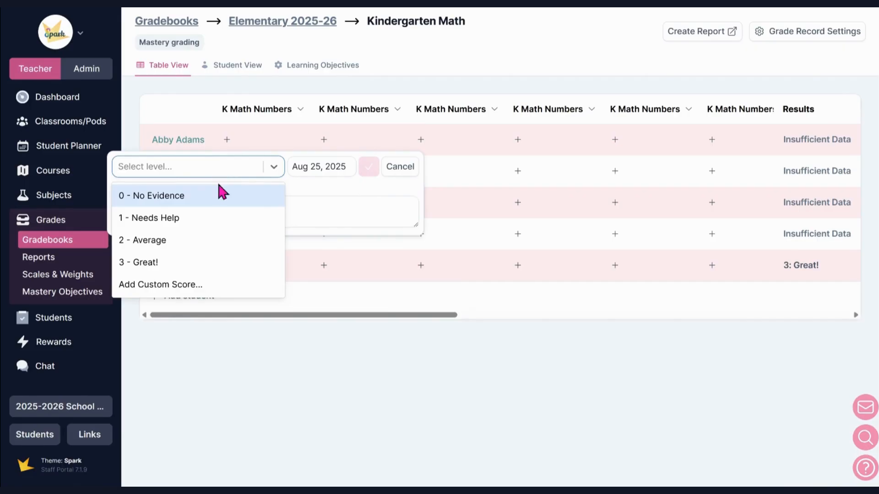
pyautogui.click(213, 218)
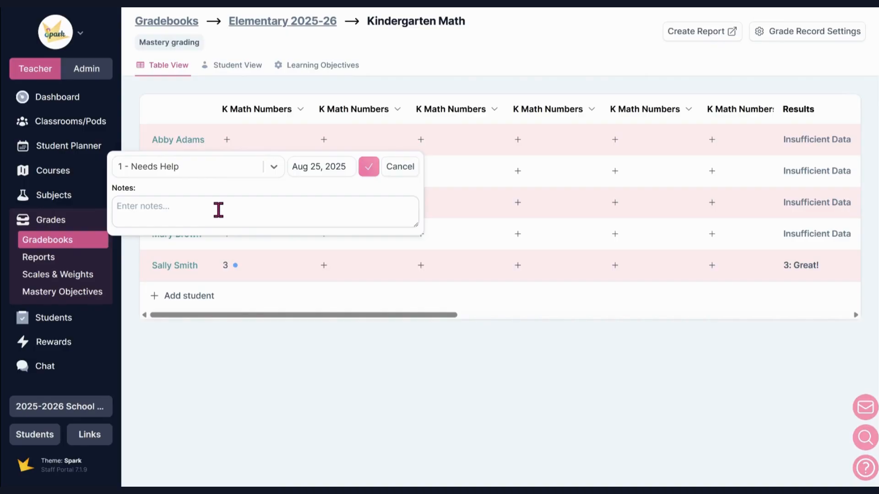
pyautogui.click(369, 169)
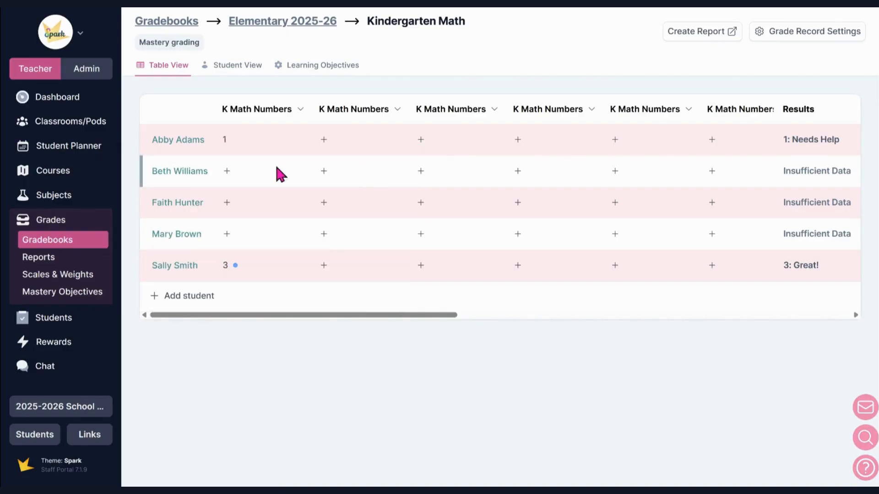
# Add another entry of 2 - Average to the first listed student's result for the first K Math Numbers objective.
pyautogui.click(226, 142)
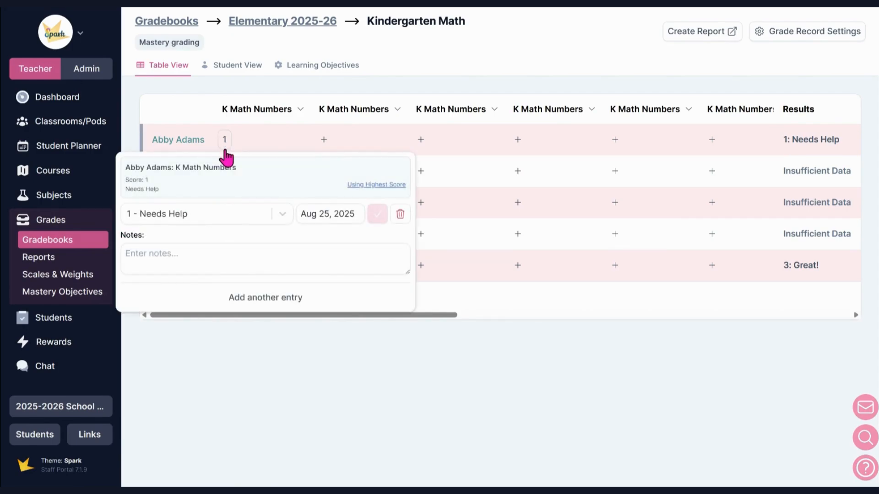
pyautogui.click(274, 301)
pyautogui.click(253, 303)
pyautogui.click(229, 371)
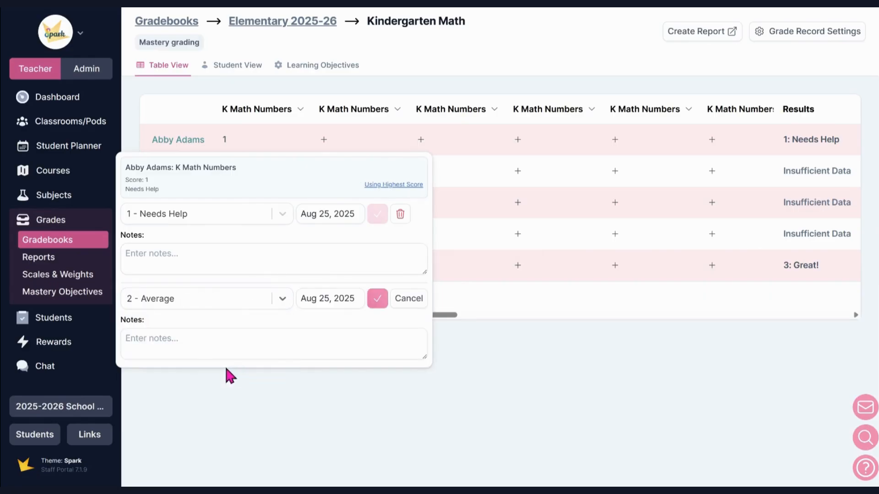
pyautogui.click(377, 298)
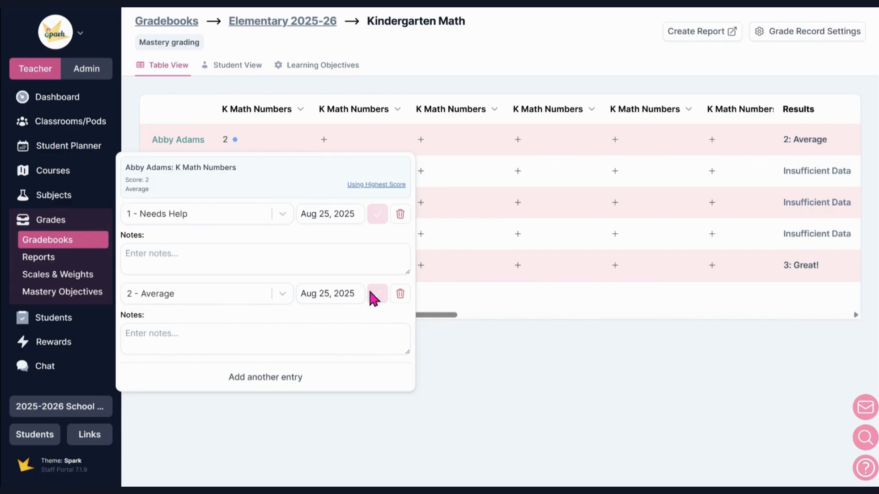
pyautogui.click(489, 331)
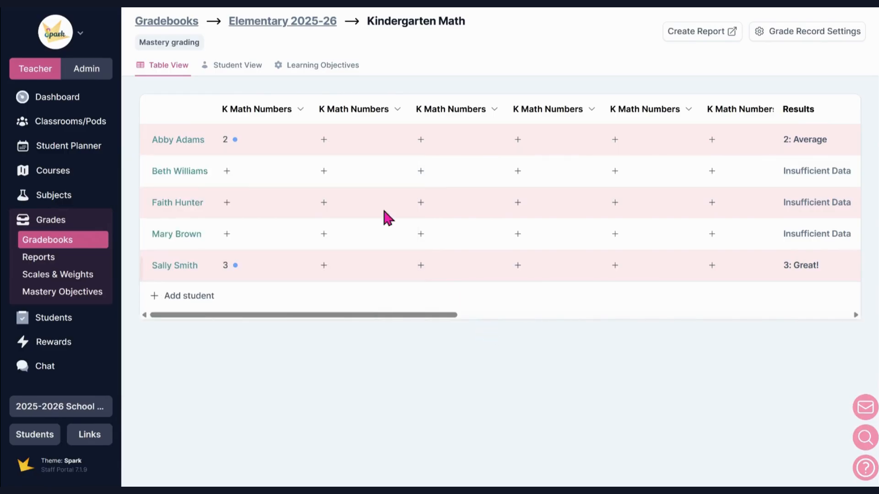
# In the student view, add a result of 2 - Average to the selected student's Count to 100 by 10's objective.
pyautogui.click(235, 69)
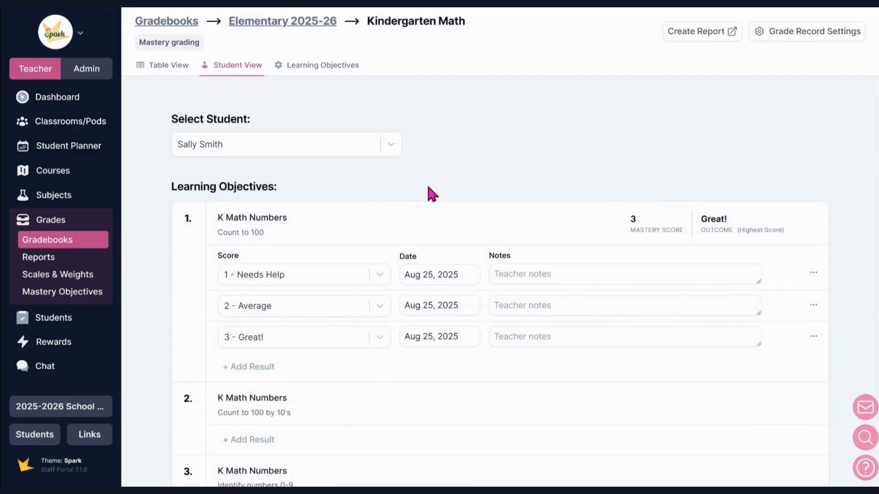
pyautogui.scroll(-3, 430, 188)
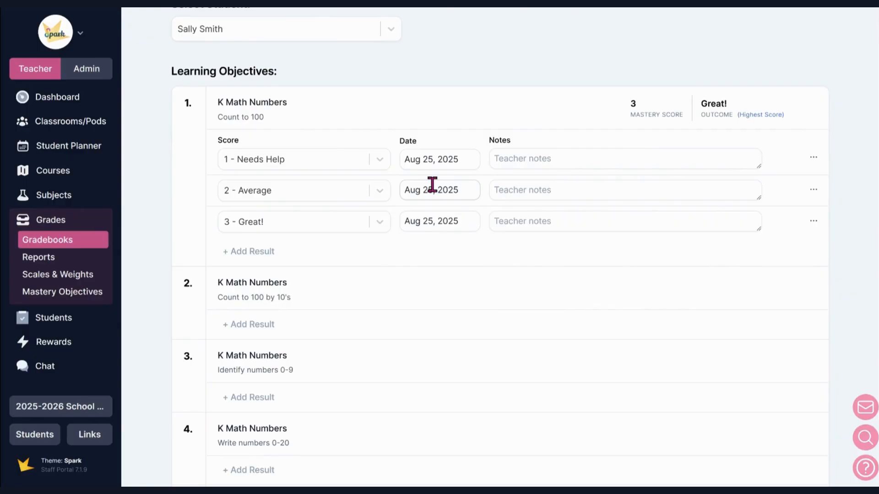
pyautogui.scroll(-2, 432, 185)
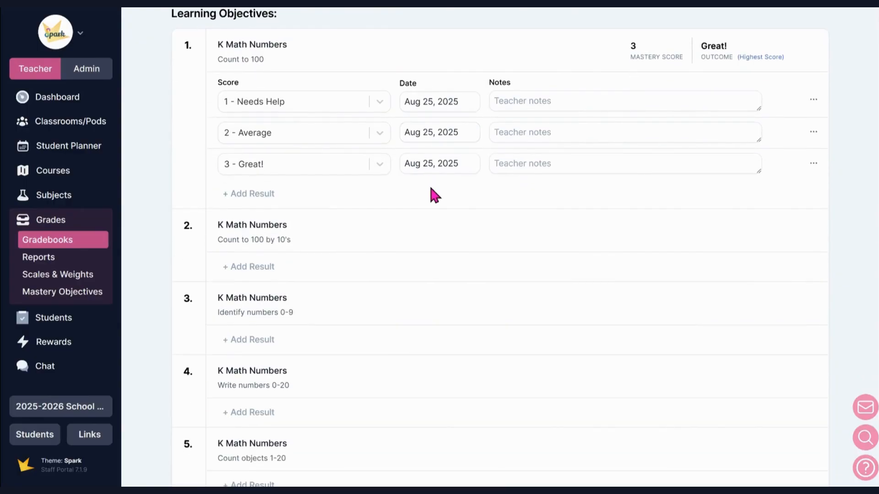
pyautogui.click(255, 268)
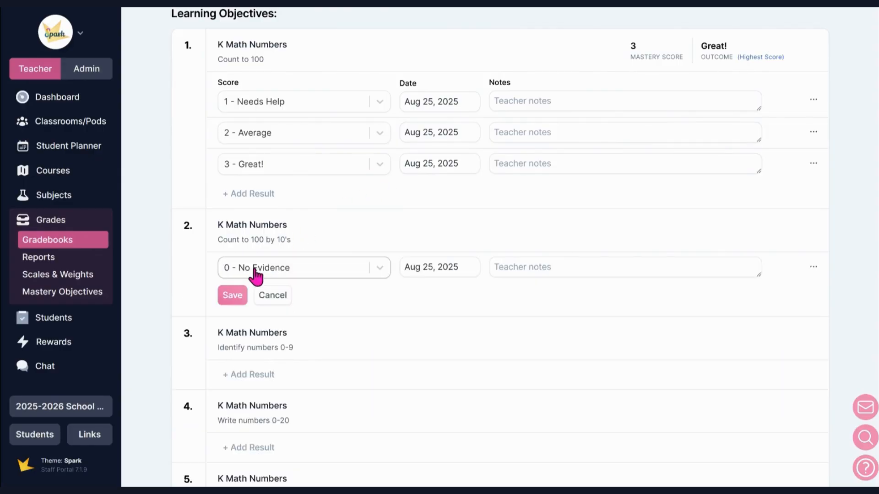
pyautogui.click(305, 275)
pyautogui.click(302, 339)
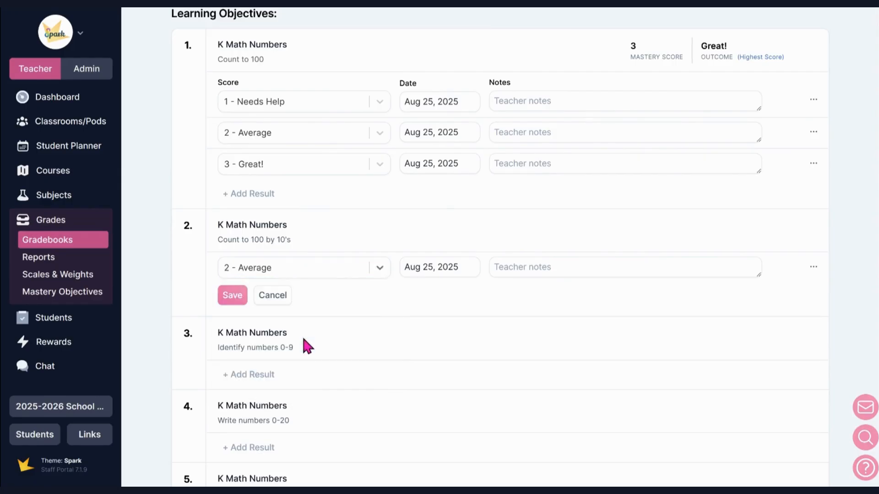
pyautogui.click(237, 295)
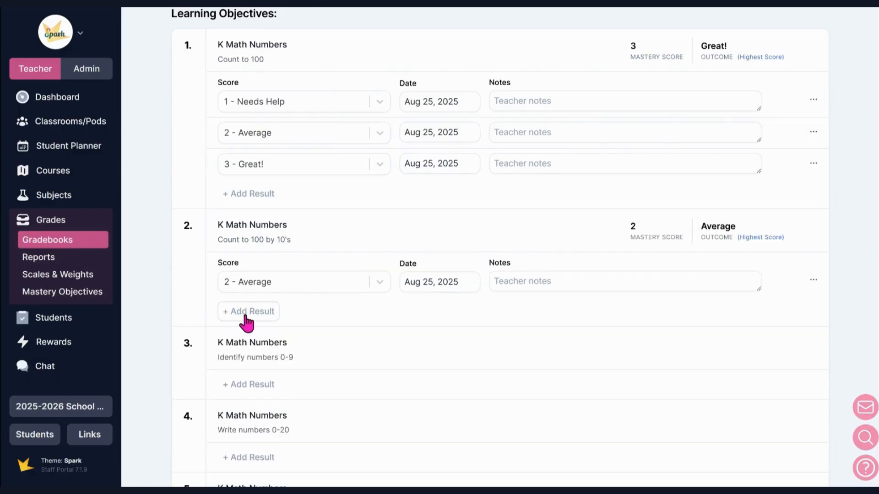
# Add a second result of 1 - Needs Help to the same student's Count to 100 by 10's objective.
pyautogui.click(246, 313)
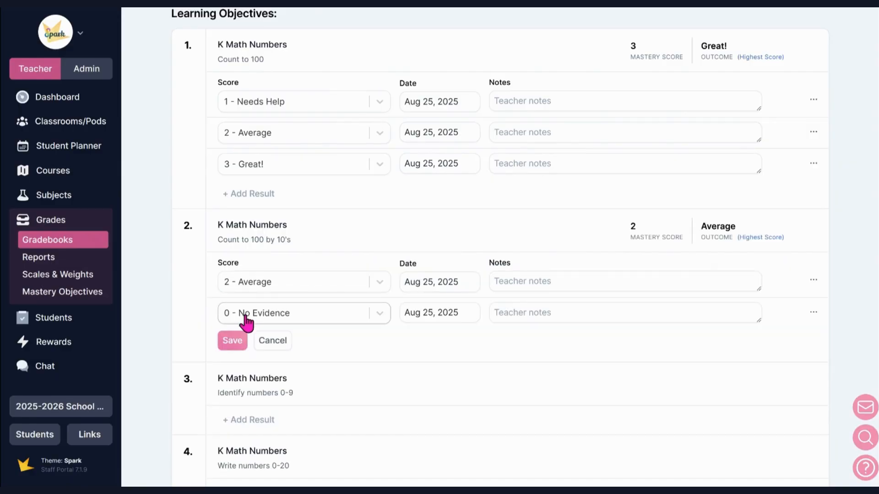
pyautogui.click(269, 317)
pyautogui.click(270, 362)
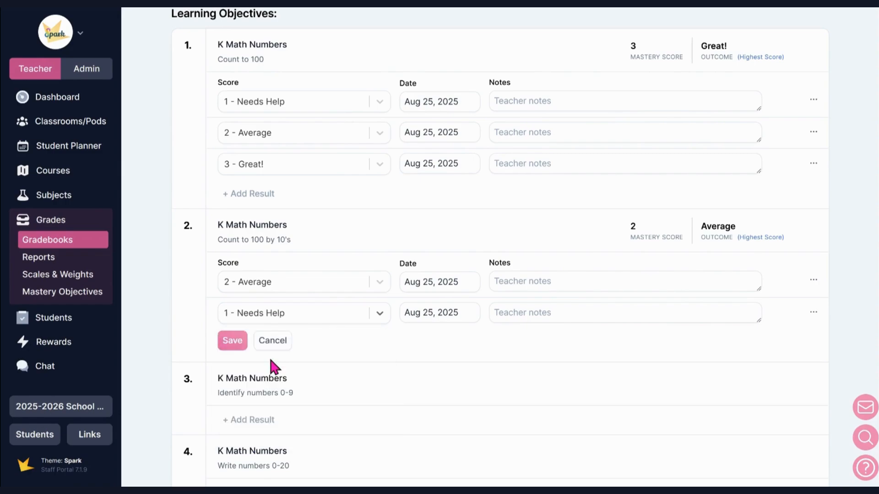
pyautogui.click(234, 341)
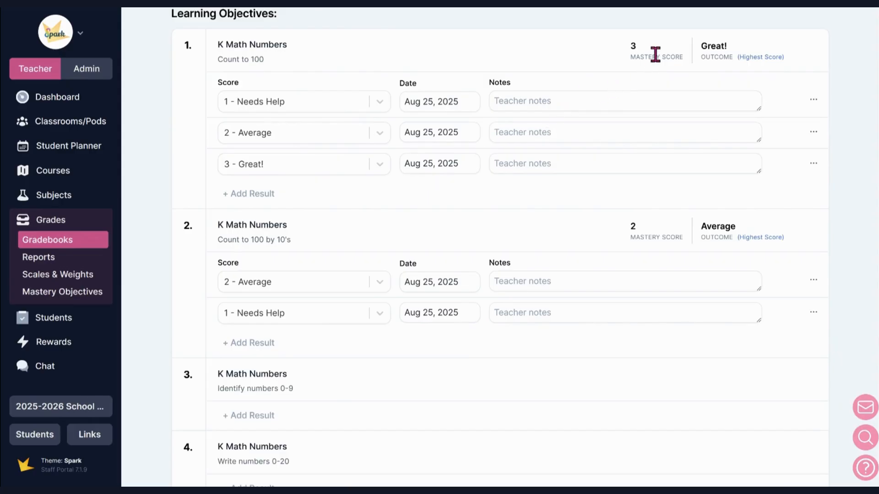
# Review the selected student's remaining learning objectives and the final score with its calculation settings.
pyautogui.scroll(-5, 575, 174)
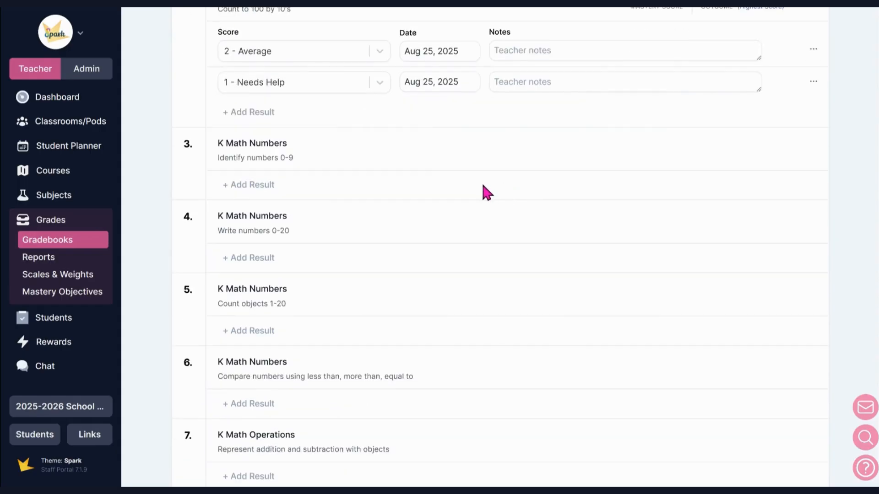
pyautogui.scroll(-7, 484, 188)
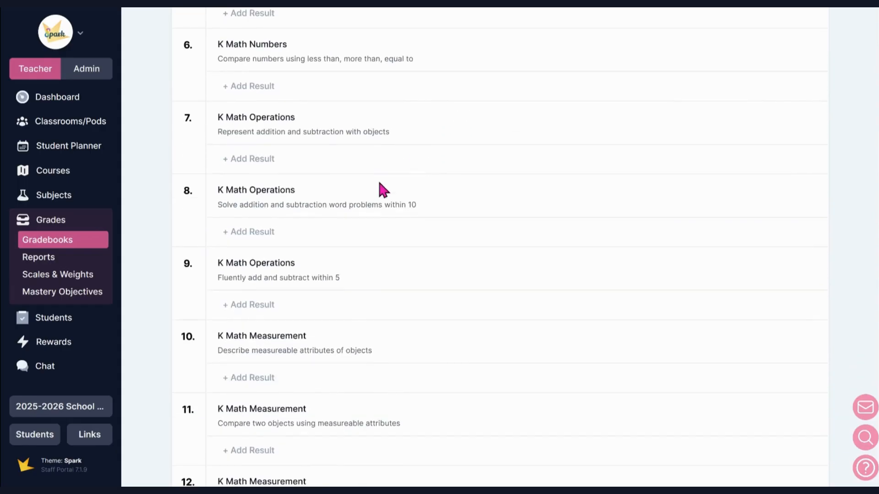
pyautogui.scroll(-9, 379, 183)
pyautogui.scroll(-1, 356, 198)
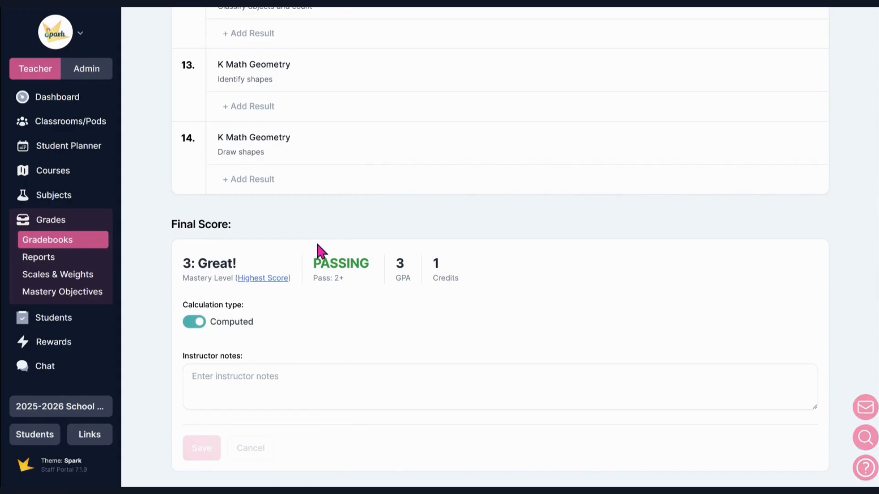
pyautogui.scroll(-1, 309, 274)
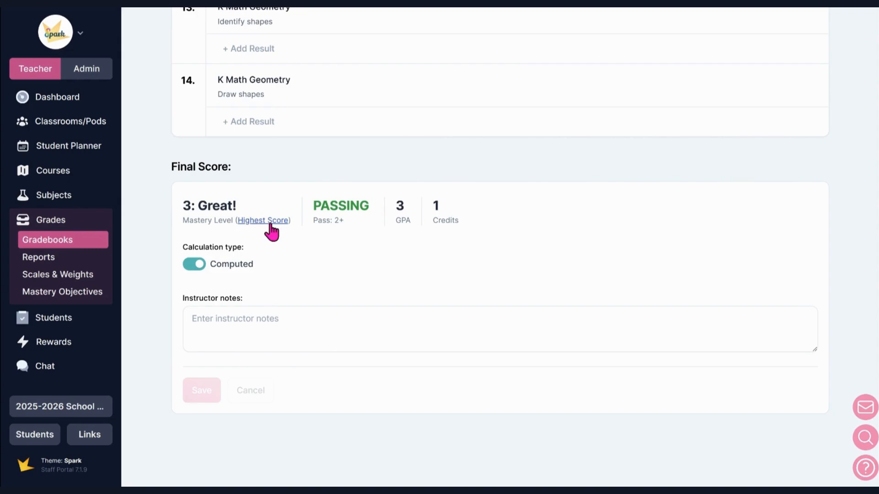
pyautogui.scroll(20, 354, 275)
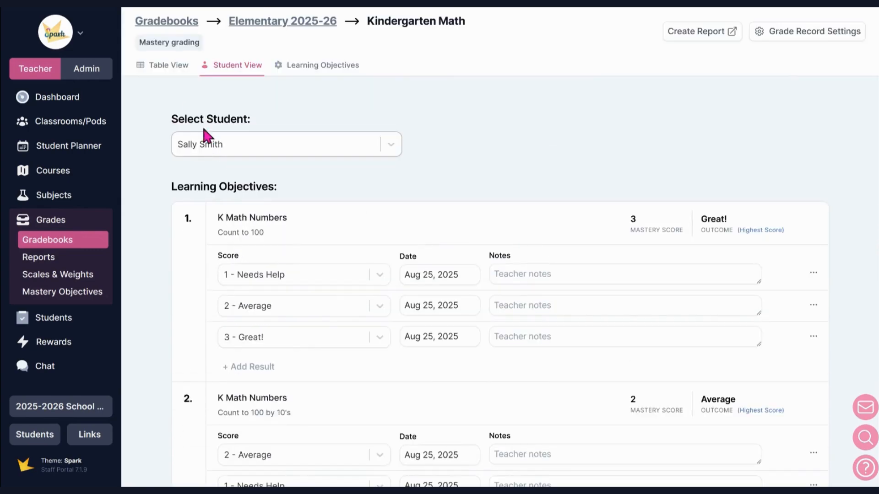
# Override the first listed student's computed Kindergarten Math result with a manual mastery level of 3 and save it.
pyautogui.click(166, 71)
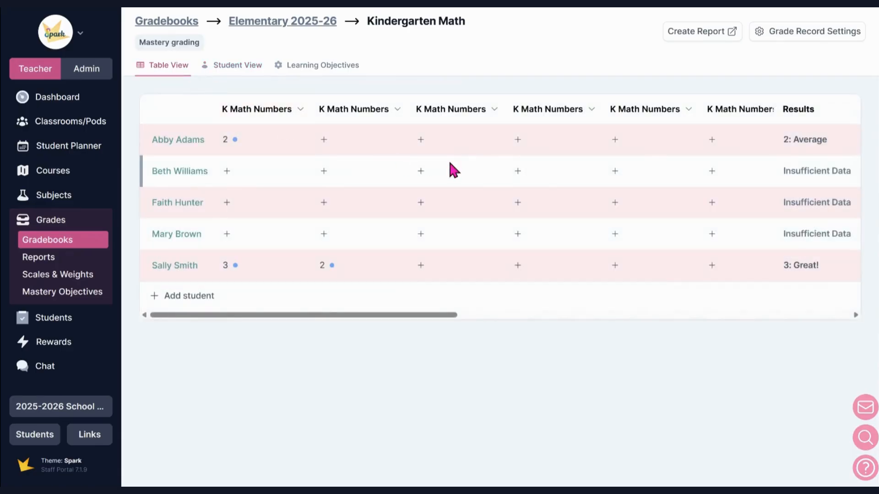
pyautogui.click(802, 143)
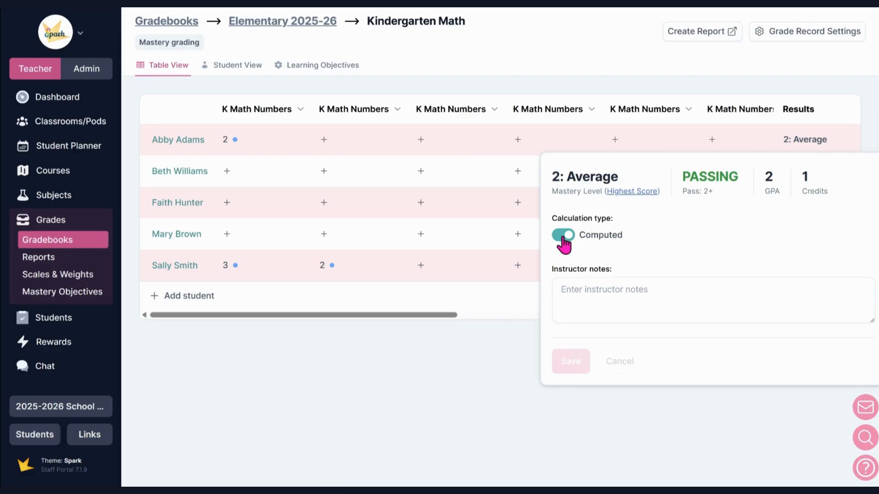
pyautogui.click(563, 235)
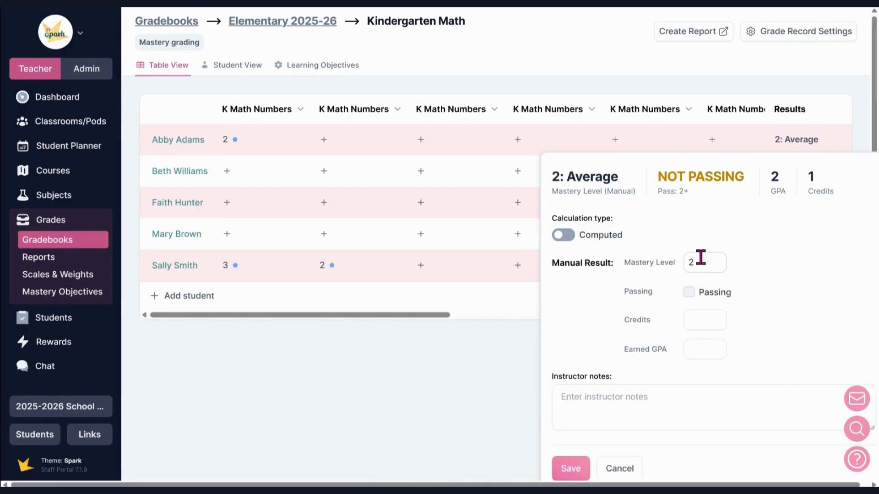
pyautogui.doubleClick(686, 260)
pyautogui.write('3')
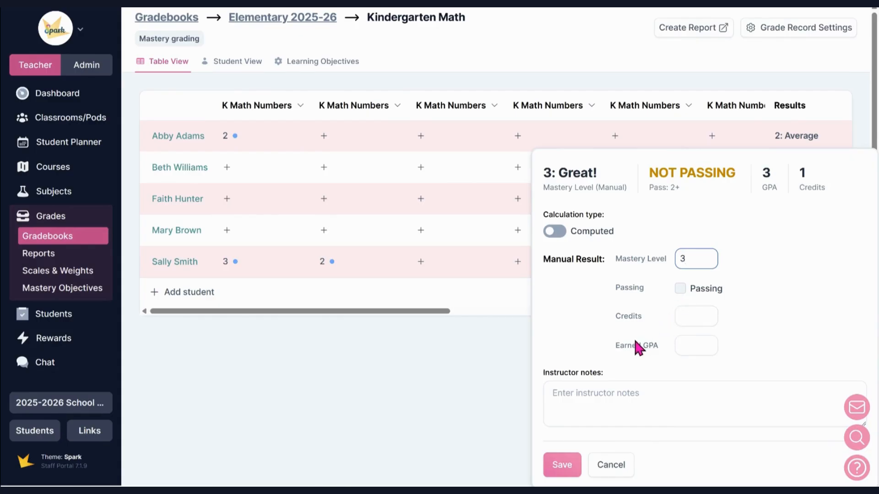
pyautogui.click(573, 467)
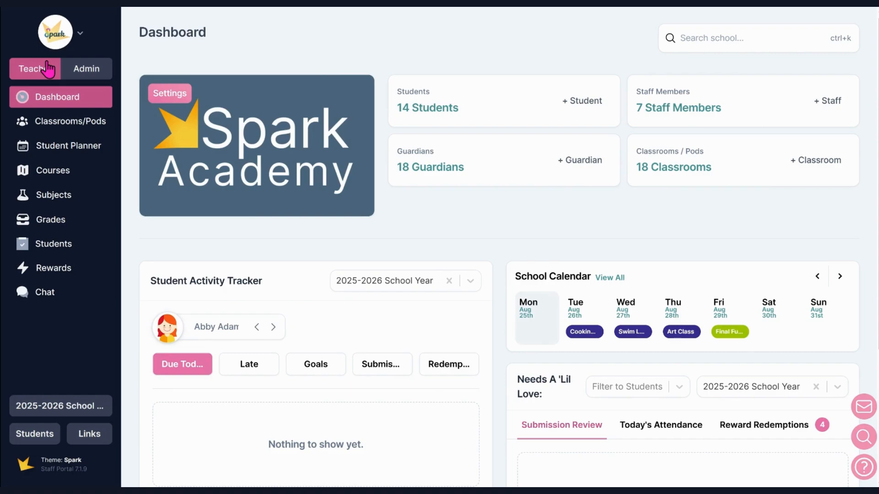
# In the High School 2025-26 gradebook, start a new grade record named Algebra 1.
pyautogui.click(52, 222)
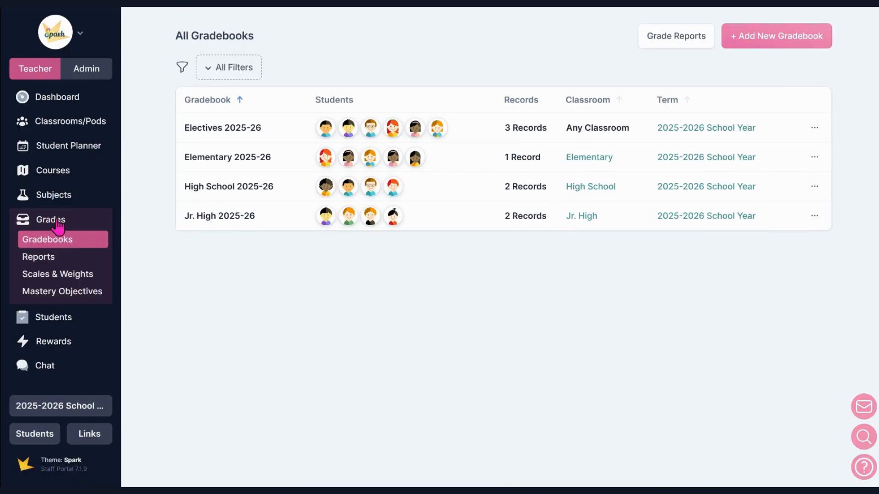
pyautogui.click(211, 193)
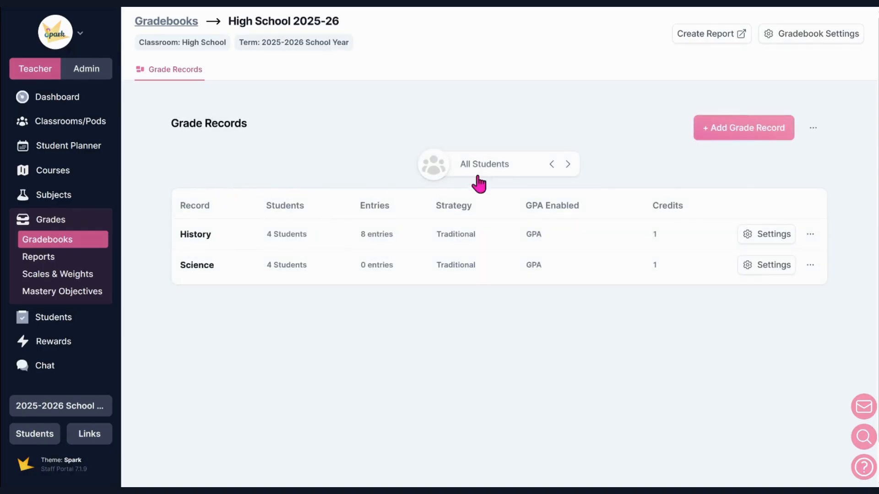
pyautogui.click(720, 133)
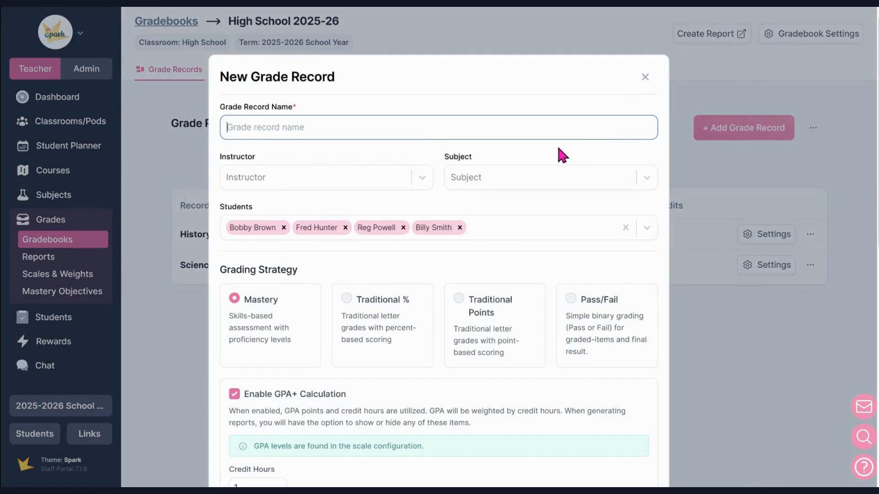
pyautogui.write('Algebra 1')
# Assign the sixth listed instructor to the new Algebra 1 record and set its subject to Math.
pyautogui.click(421, 177)
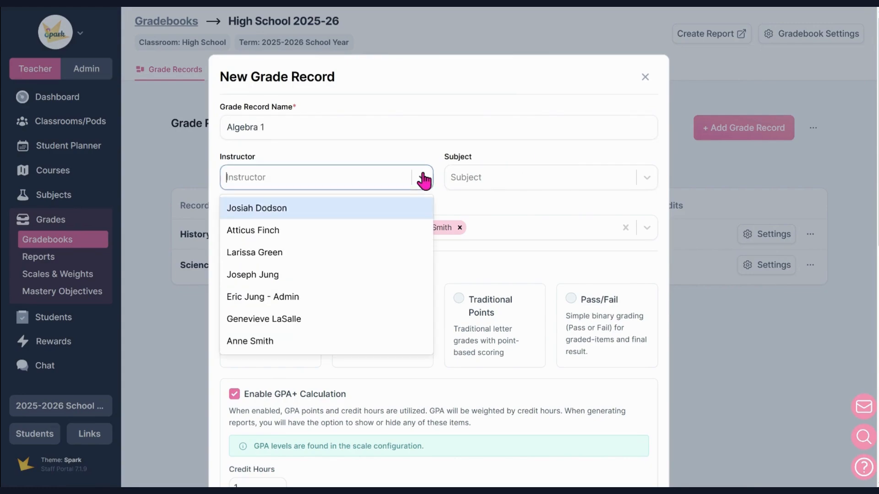
pyautogui.click(392, 316)
pyautogui.click(555, 180)
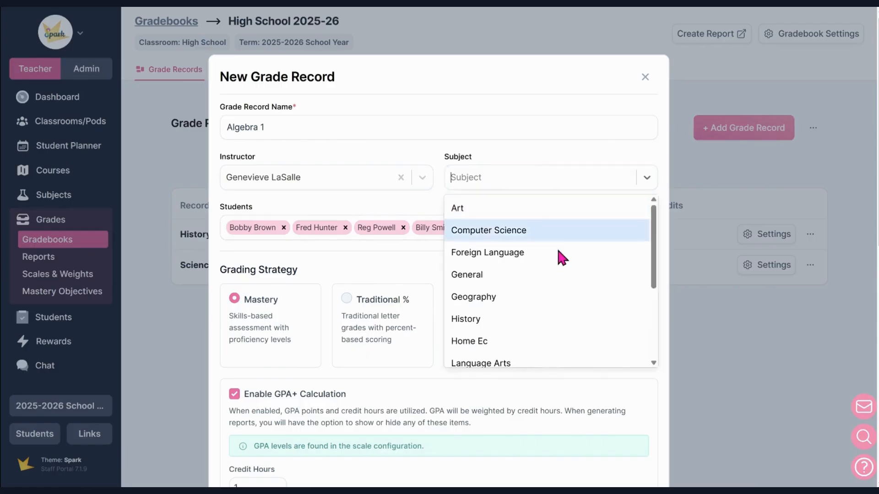
pyautogui.scroll(-3, 556, 256)
pyautogui.click(551, 292)
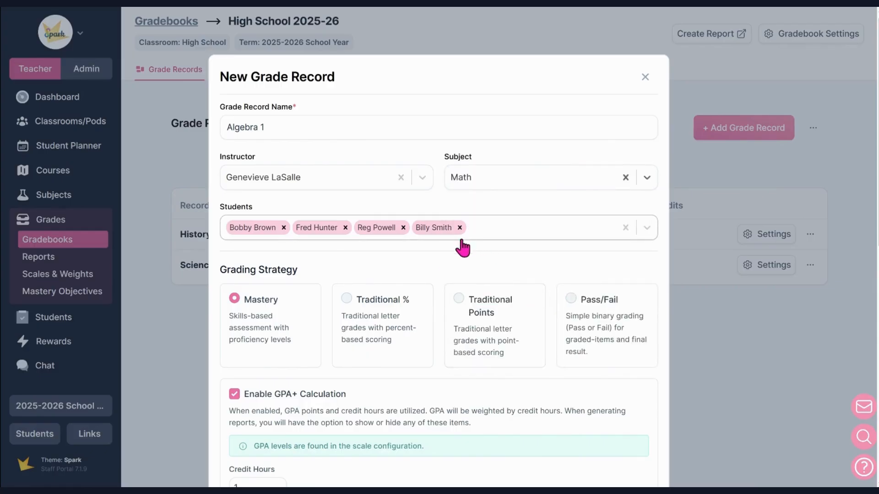
# Try the Traditional % and Traditional Points grading strategies and review the scale settings offered for Points.
pyautogui.scroll(-1, 407, 293)
pyautogui.scroll(-4, 404, 299)
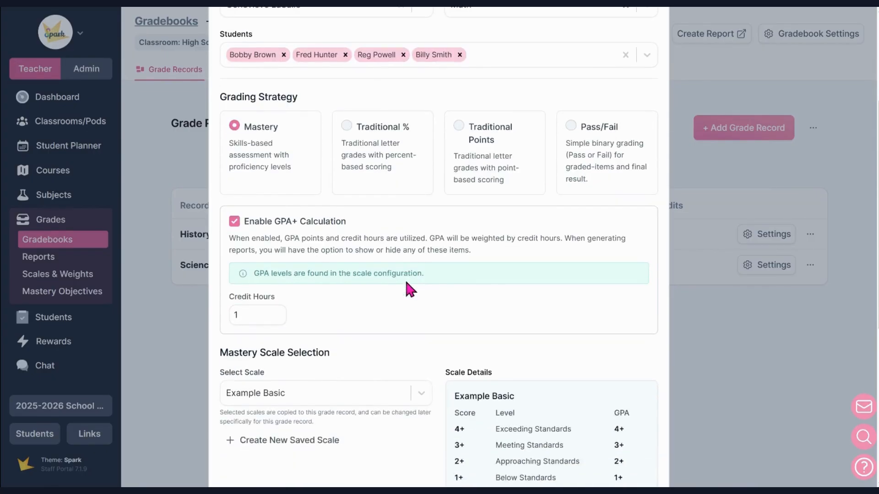
pyautogui.click(385, 138)
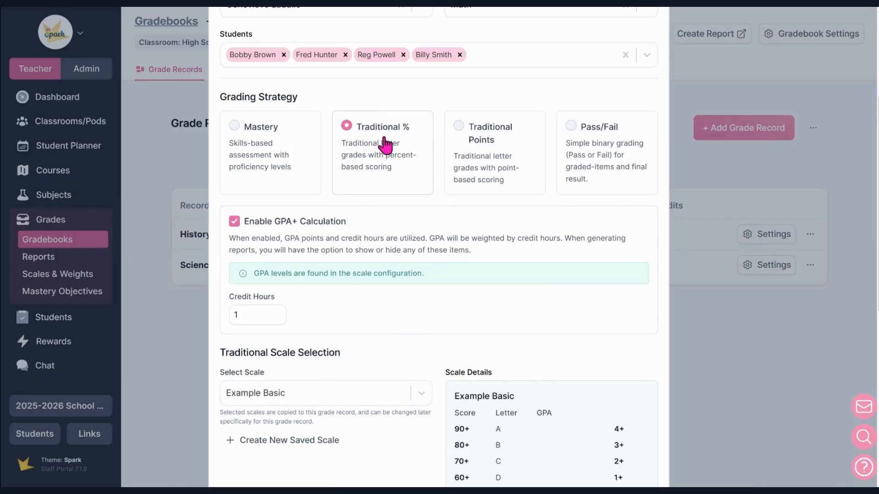
pyautogui.click(491, 148)
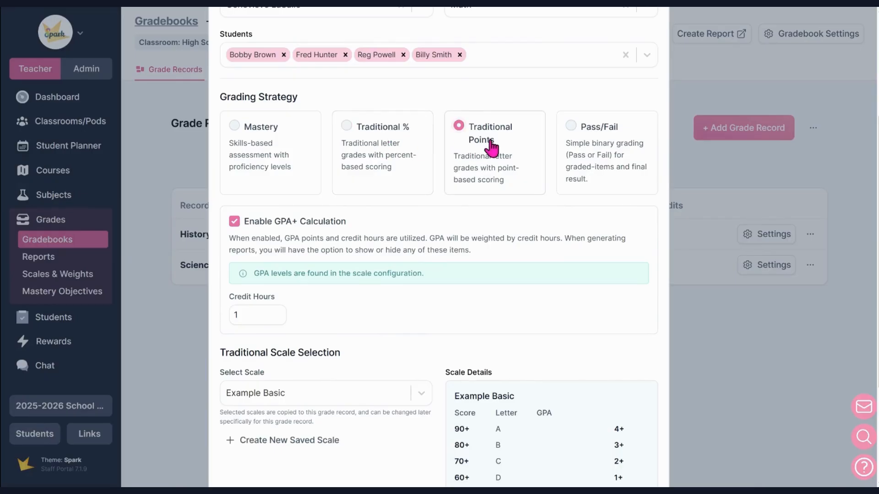
pyautogui.scroll(-2, 456, 201)
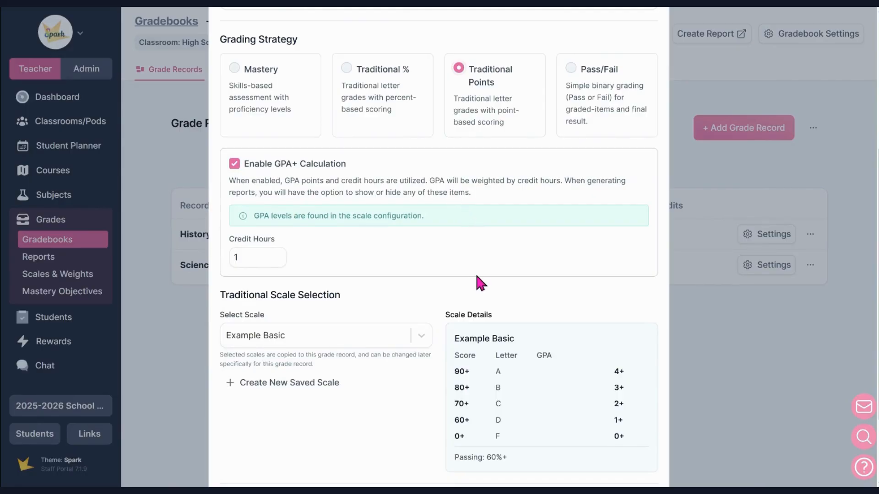
pyautogui.scroll(-2, 474, 272)
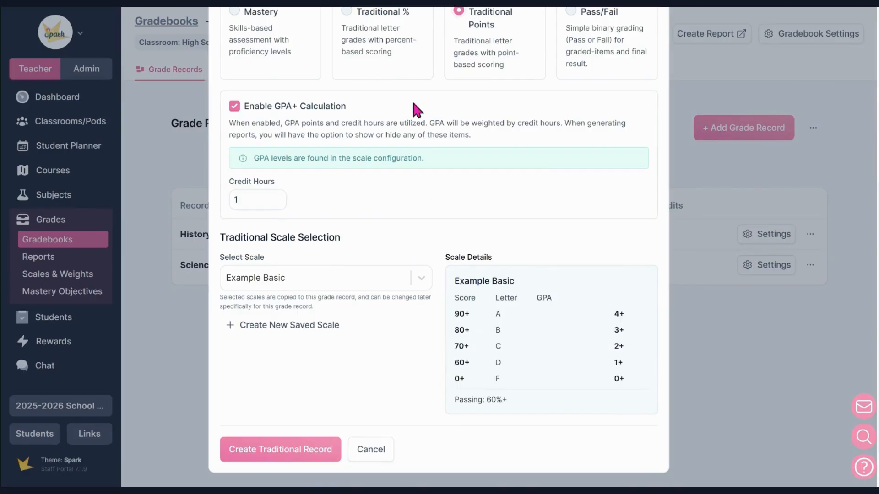
# Set the record's grading strategy to Traditional % and review its scale and category weights.
pyautogui.scroll(2, 398, 46)
pyautogui.click(397, 84)
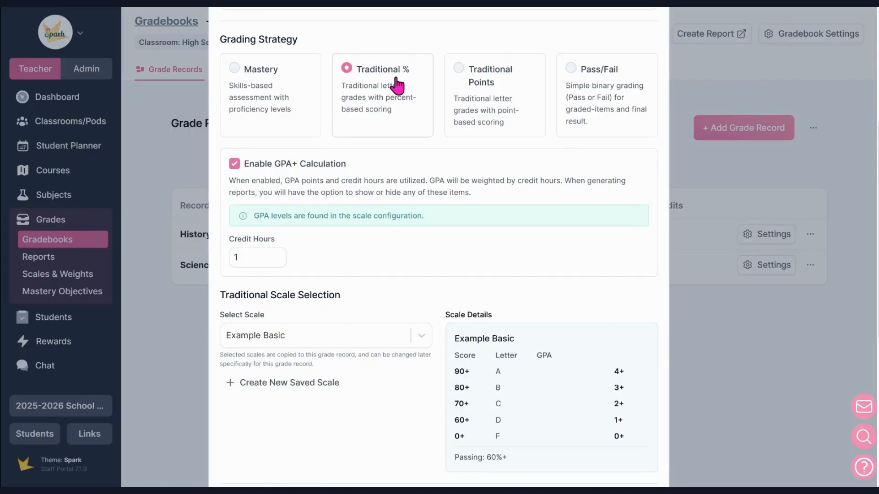
pyautogui.scroll(-3, 408, 180)
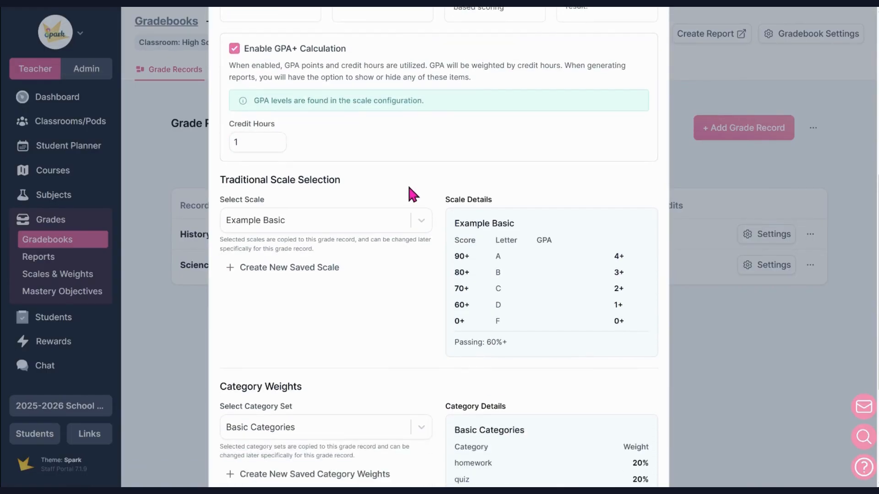
pyautogui.scroll(-2, 410, 187)
pyautogui.scroll(-2, 380, 247)
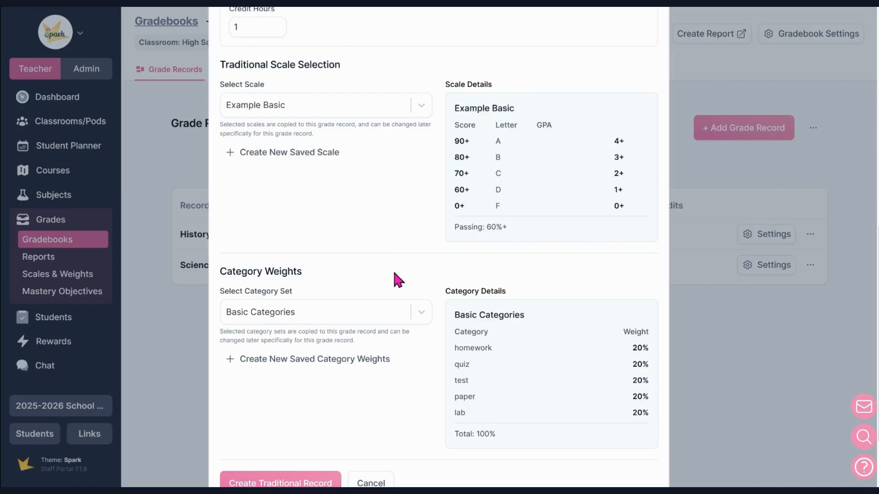
pyautogui.scroll(-2, 498, 308)
pyautogui.scroll(10, 504, 311)
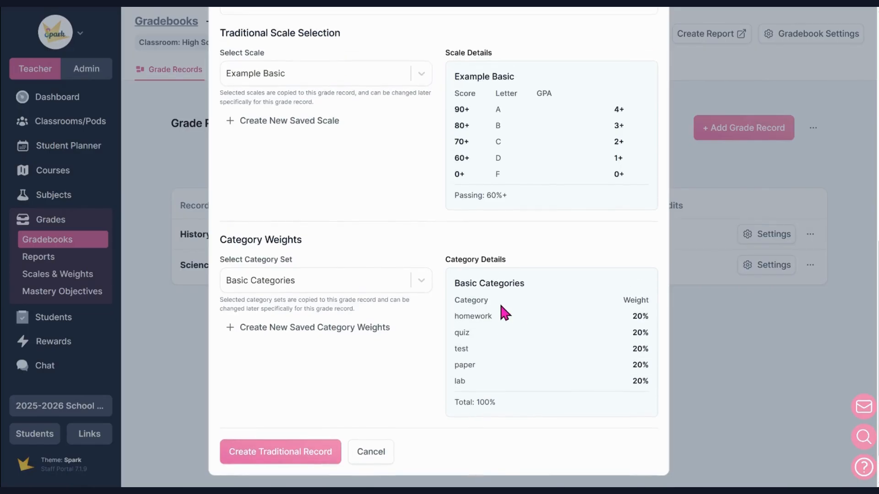
# Switch to Traditional Points to compare its settings, and return the grading strategy to Traditional %.
pyautogui.click(508, 91)
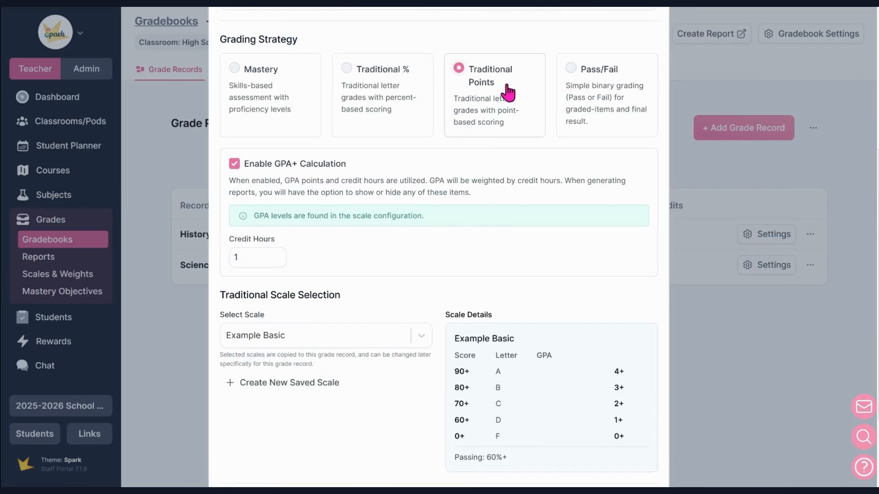
pyautogui.scroll(-3, 426, 210)
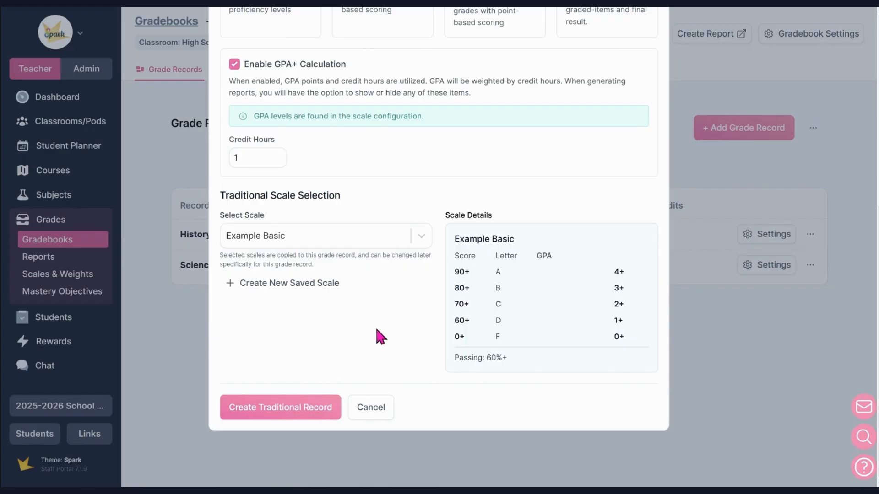
pyautogui.scroll(1, 377, 327)
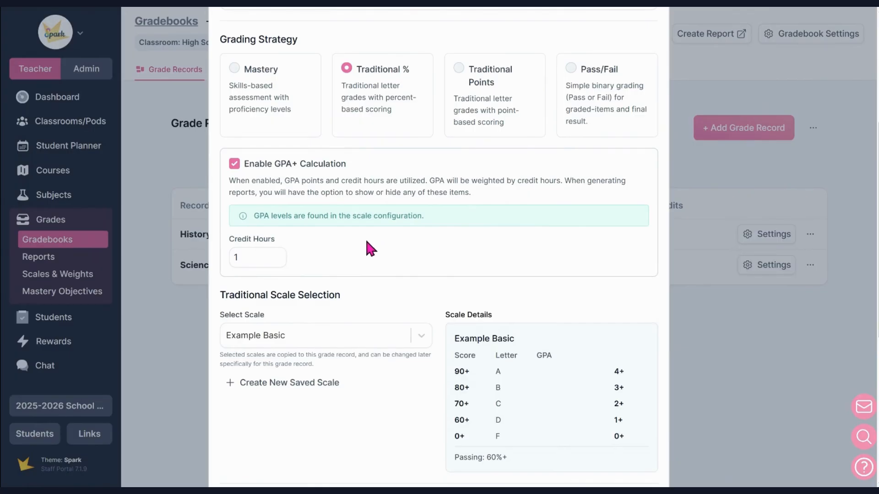
# Create a new saved traditional scale named Algebra 1 from the default grade levels for this record.
pyautogui.scroll(-1, 360, 237)
pyautogui.click(357, 280)
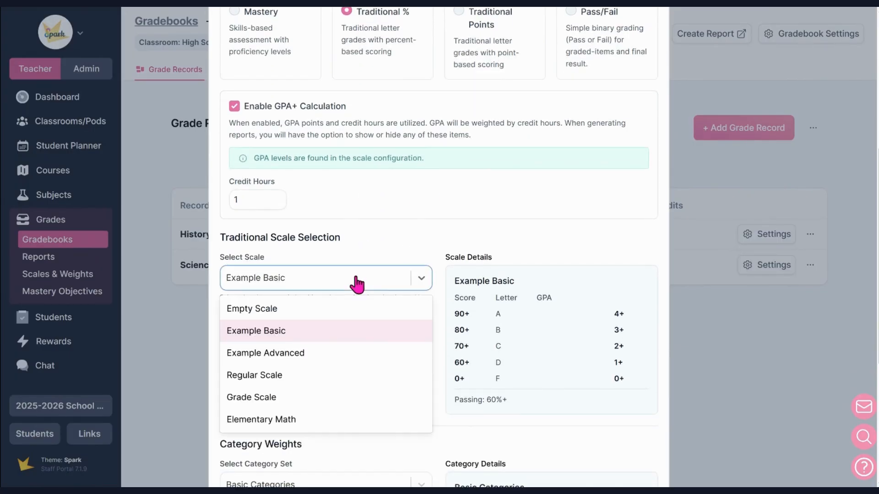
pyautogui.click(357, 286)
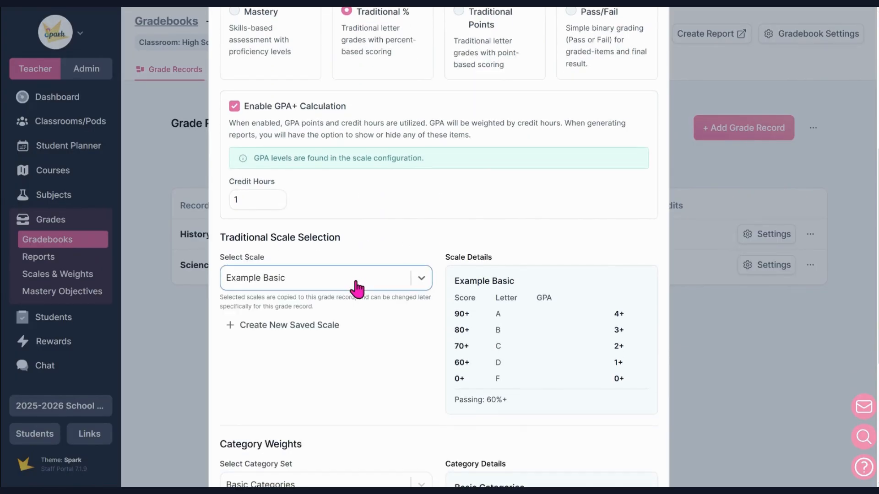
pyautogui.click(317, 329)
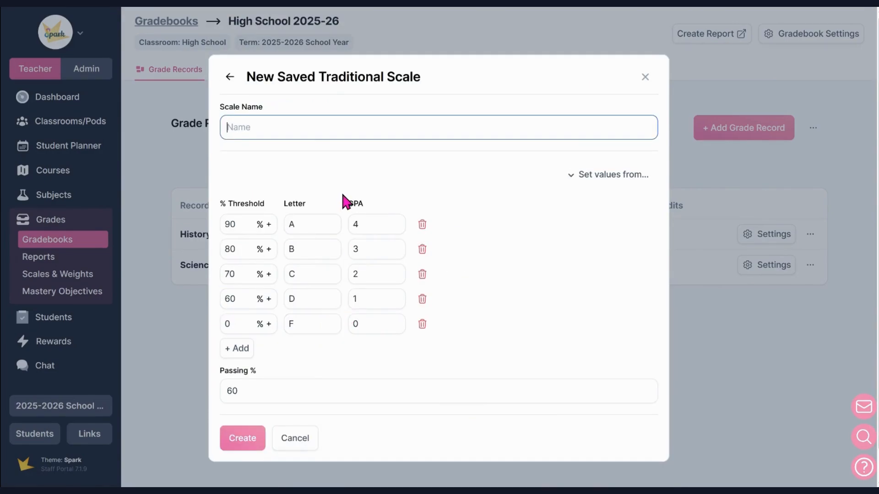
pyautogui.write('Algebra 1')
pyautogui.click(253, 451)
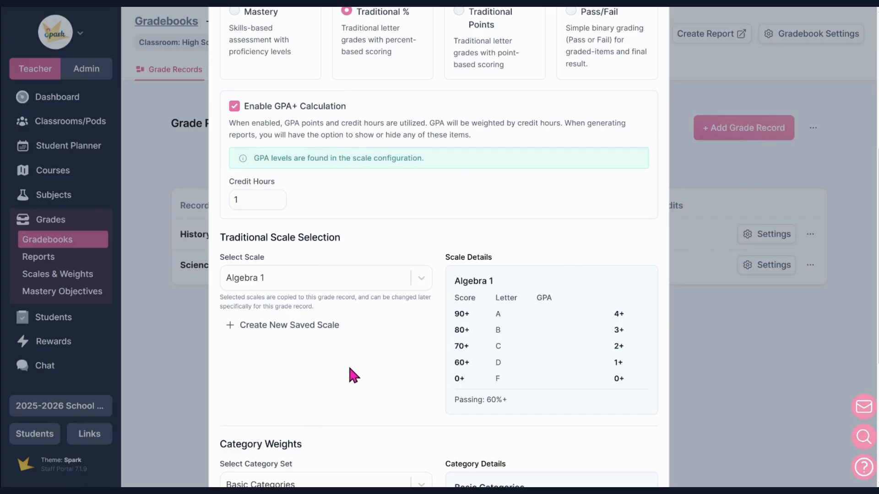
# Create the Algebra 1 traditional record using the Basic Categories weights.
pyautogui.scroll(-4, 350, 369)
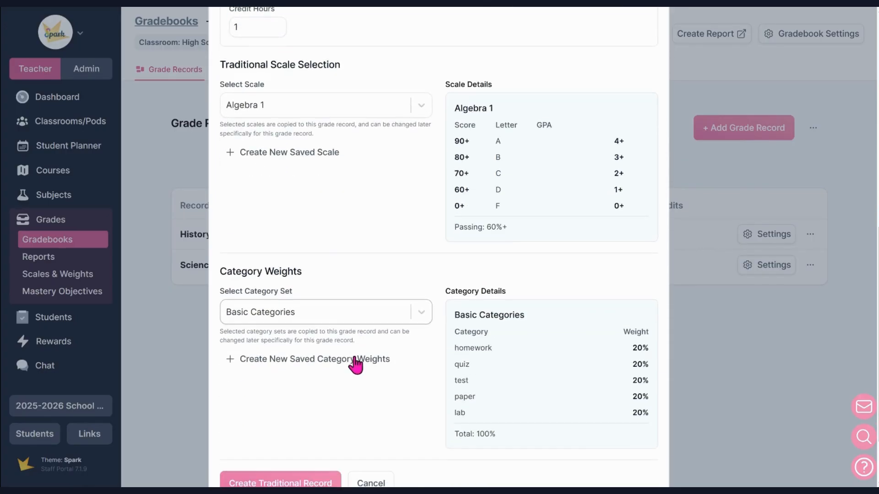
pyautogui.scroll(-2, 355, 365)
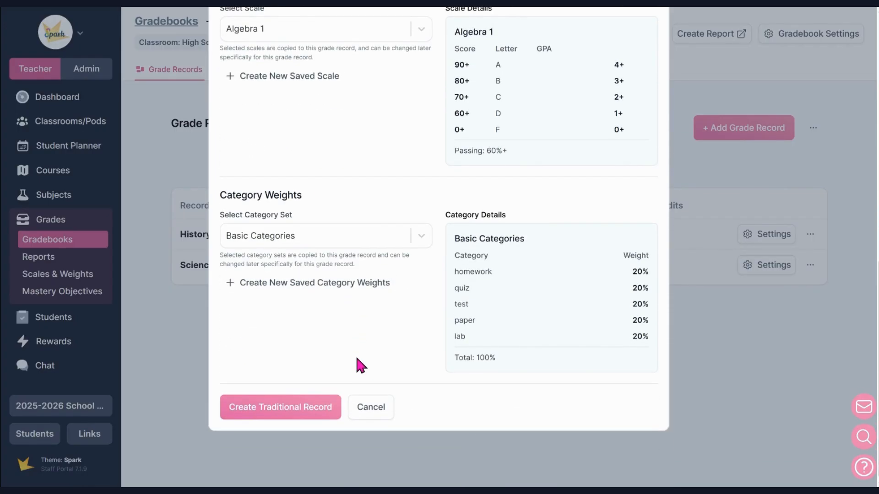
pyautogui.click(308, 409)
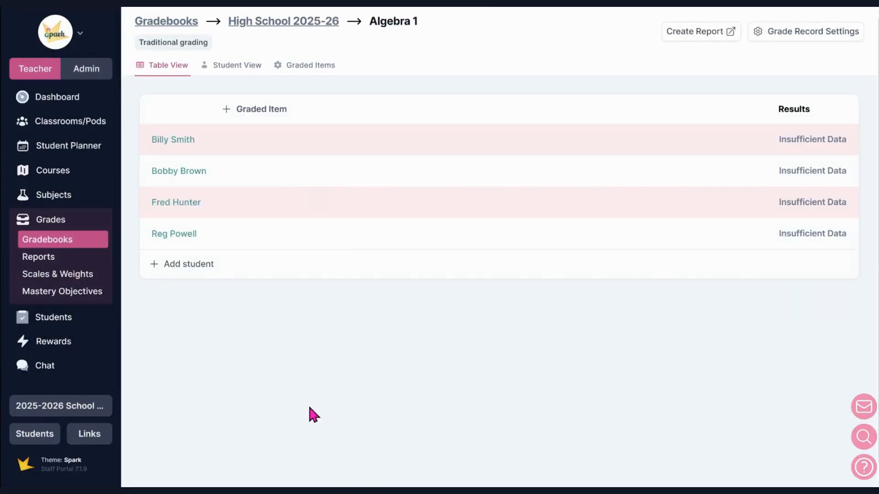
# In the saved traditional scales, set the Algebra 1 scale's passing percentage to 55 and save the update.
pyautogui.click(86, 276)
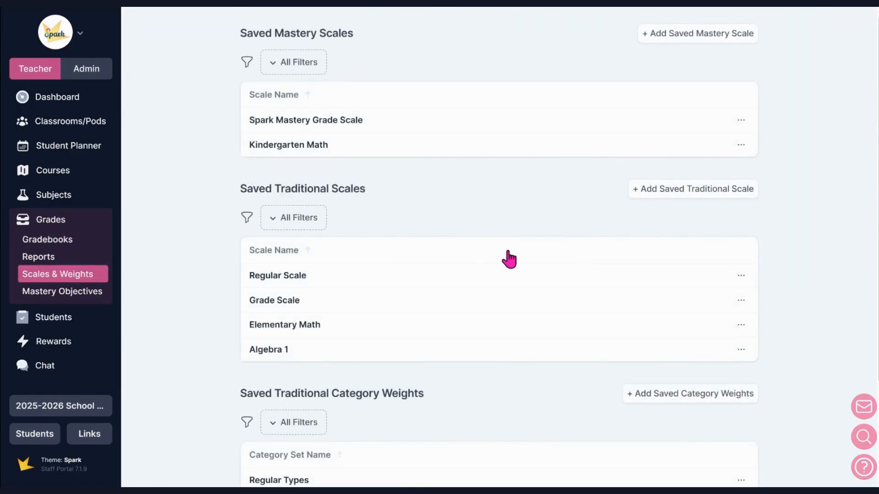
pyautogui.click(688, 192)
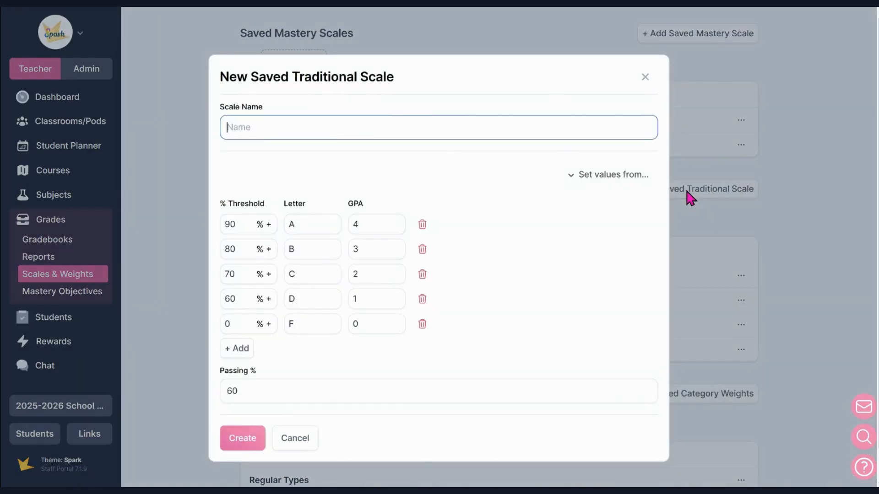
pyautogui.click(650, 81)
pyautogui.click(364, 347)
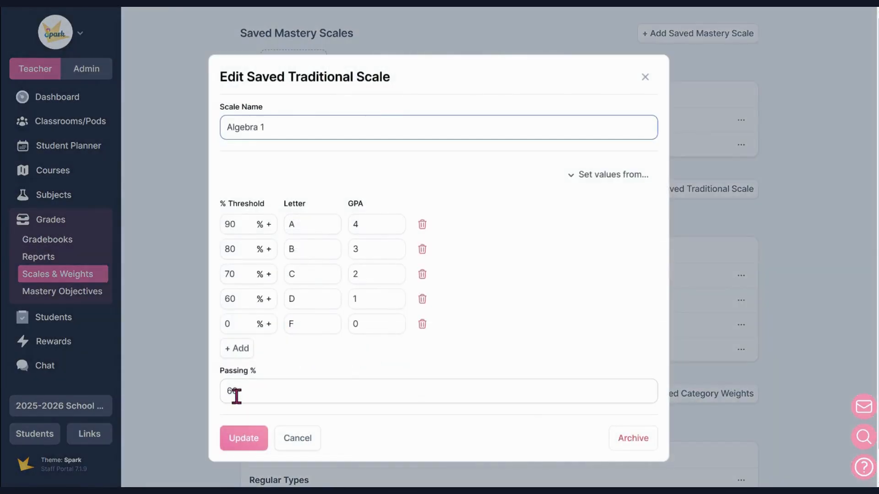
pyautogui.doubleClick(233, 393)
pyautogui.write('55')
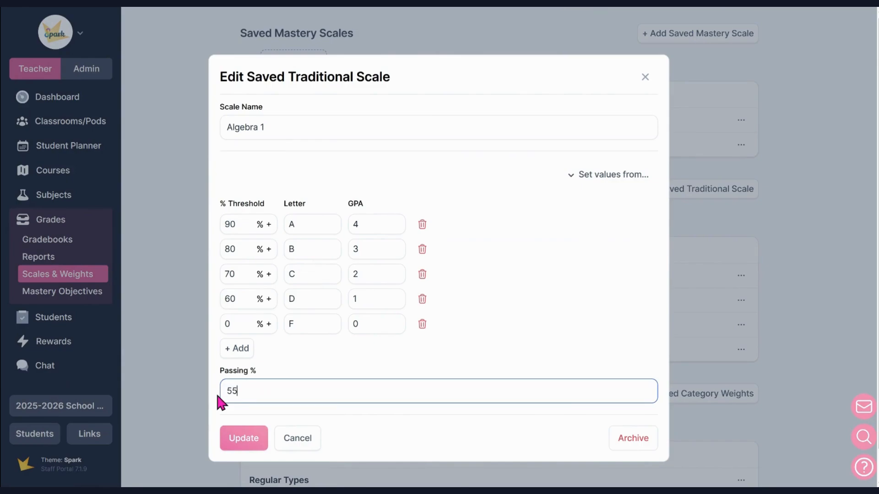
pyautogui.click(242, 439)
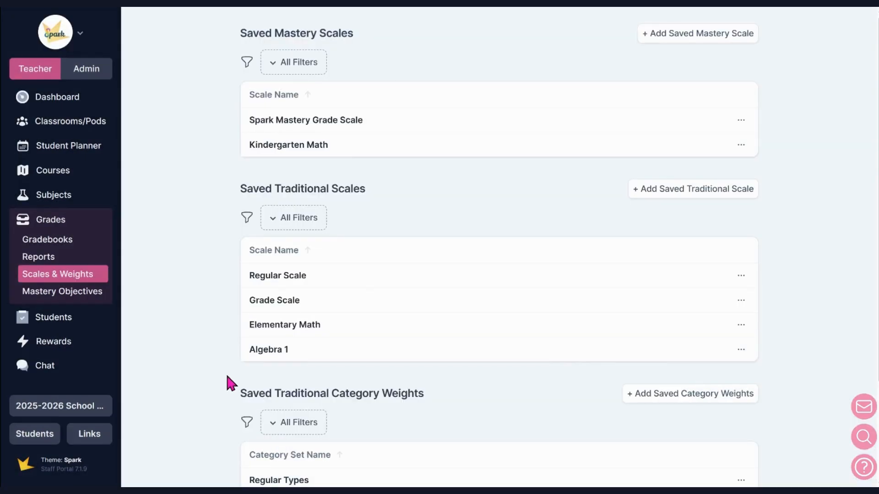
# Check the grading scale in the settings of the High School 2025-26 gradebook's Algebra 1 record.
pyautogui.click(54, 240)
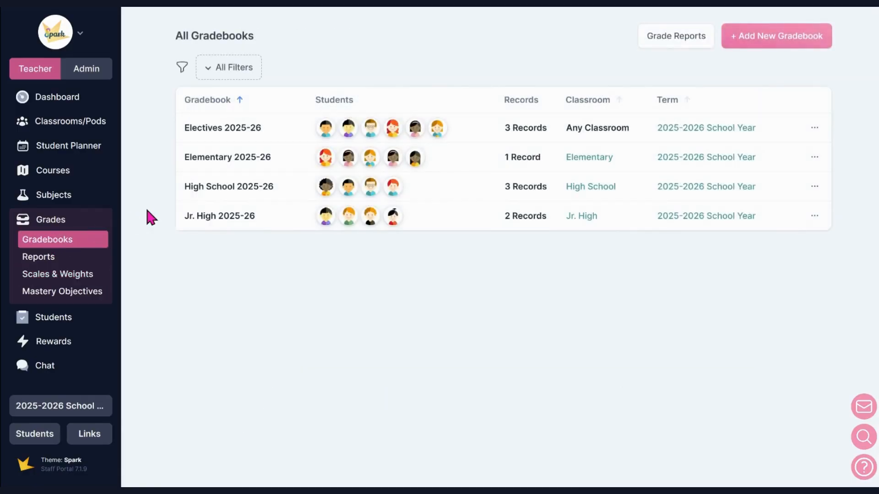
pyautogui.click(222, 185)
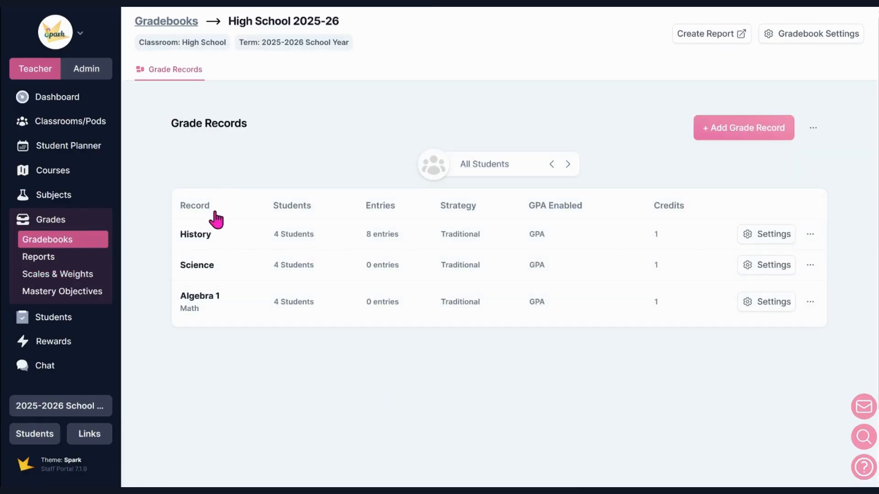
pyautogui.click(231, 312)
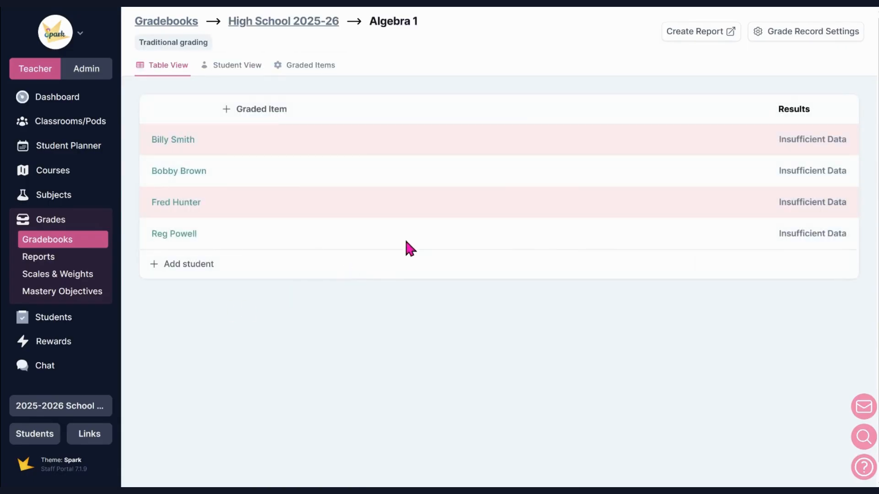
pyautogui.click(830, 34)
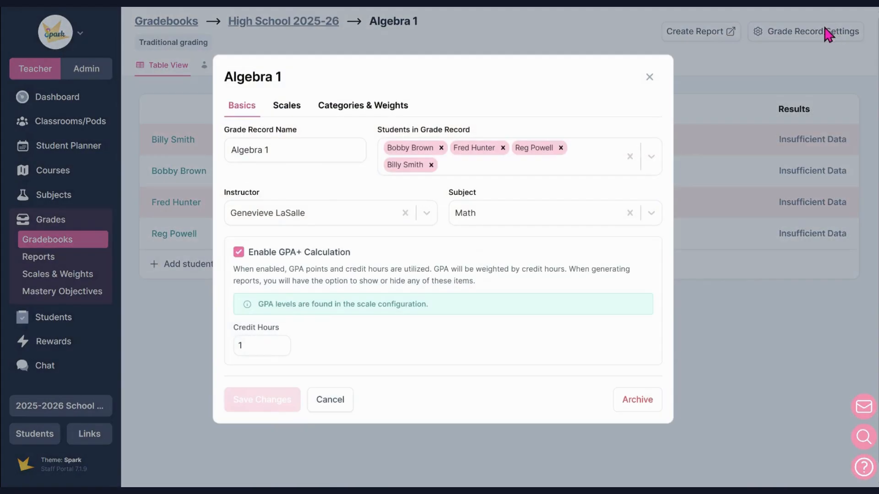
pyautogui.click(290, 105)
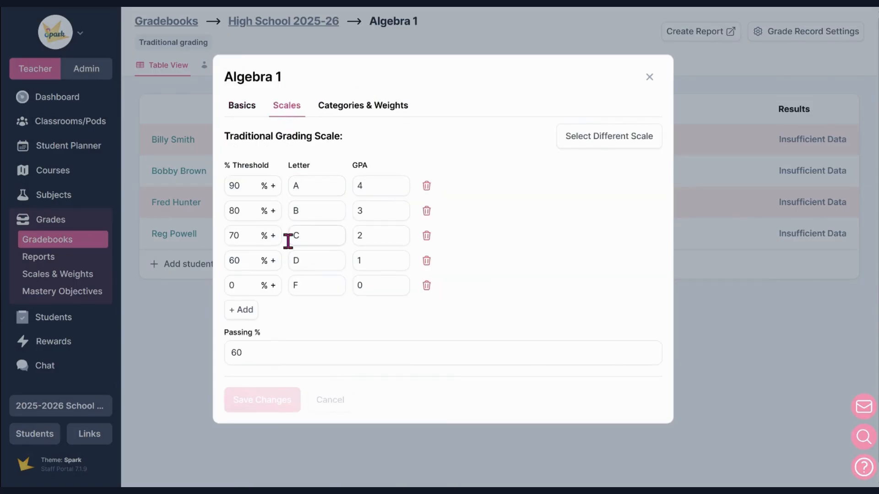
# Set the Algebra 1 record's passing percentage to 55 and replace its scale with the built-in Complex Letter Scale, saving the changes.
pyautogui.moveTo(255, 351); pyautogui.dragTo(222, 352)
pyautogui.write('55')
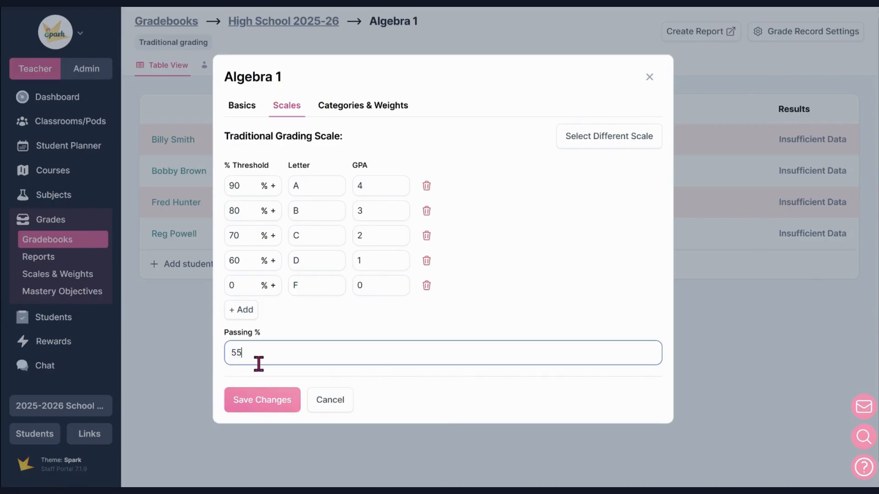
pyautogui.click(608, 138)
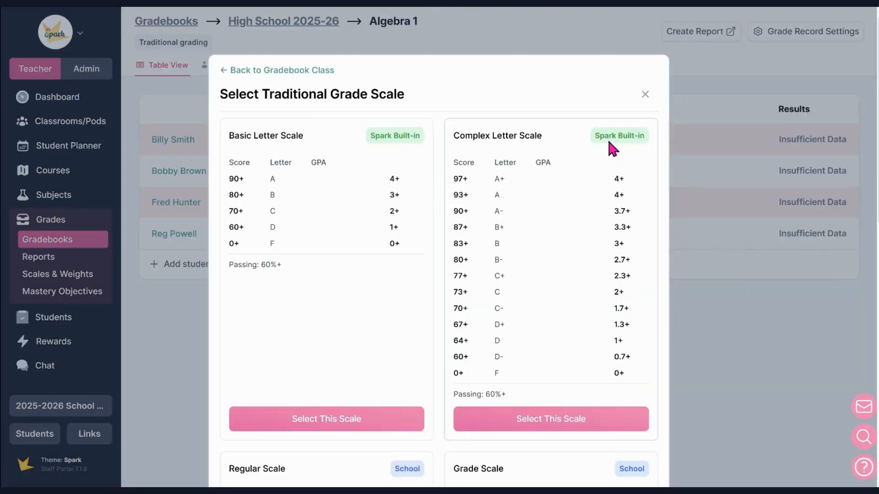
pyautogui.scroll(-5, 580, 172)
pyautogui.click(580, 180)
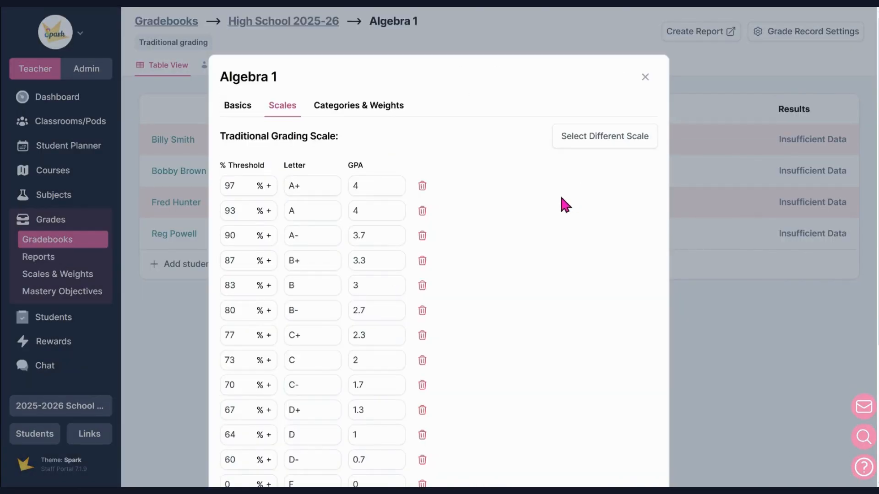
pyautogui.scroll(-4, 562, 199)
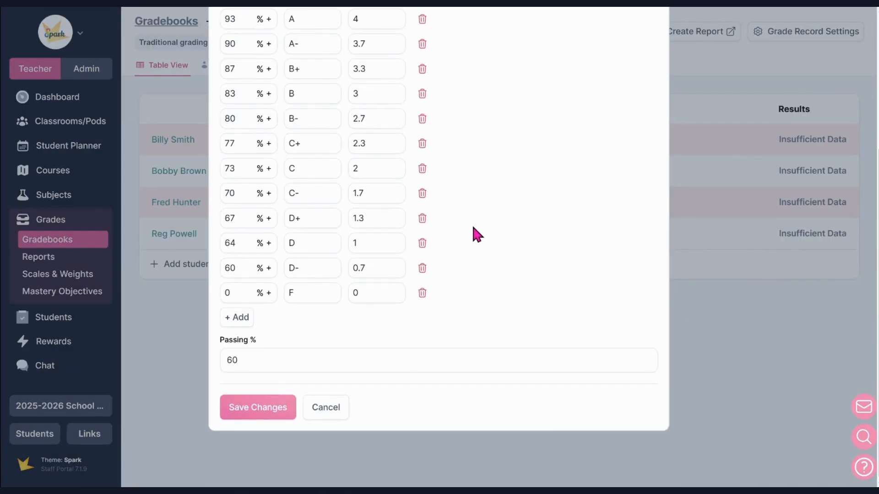
pyautogui.click(265, 409)
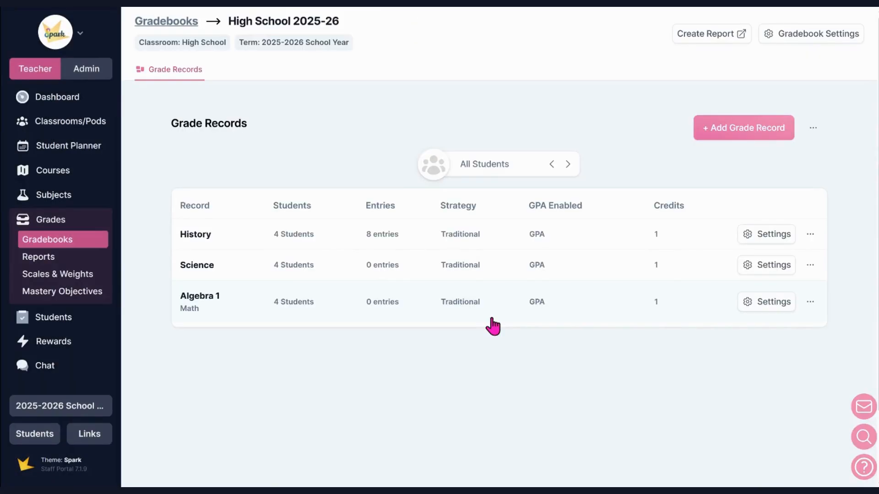
# Try out a new Traditional % grade record with the Regular Types weights and the form for creating saved category weights, without creating anything.
pyautogui.click(726, 137)
pyautogui.scroll(-3, 521, 199)
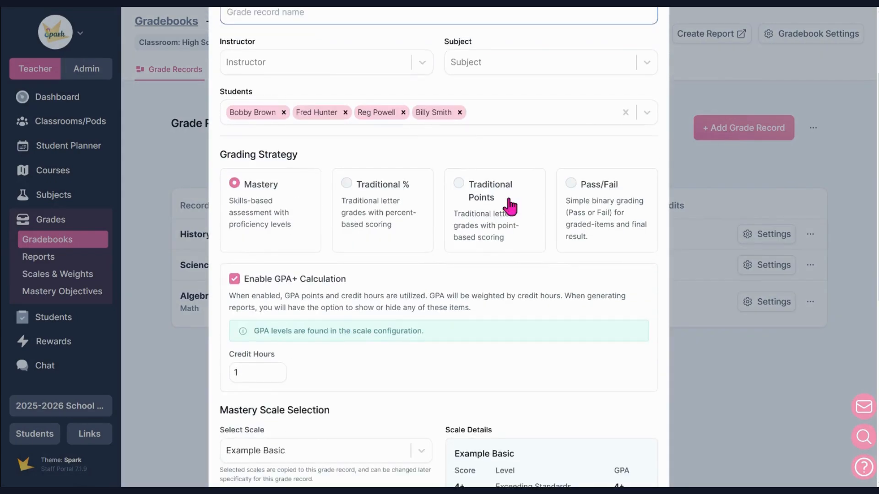
pyautogui.scroll(-3, 507, 206)
pyautogui.click(425, 133)
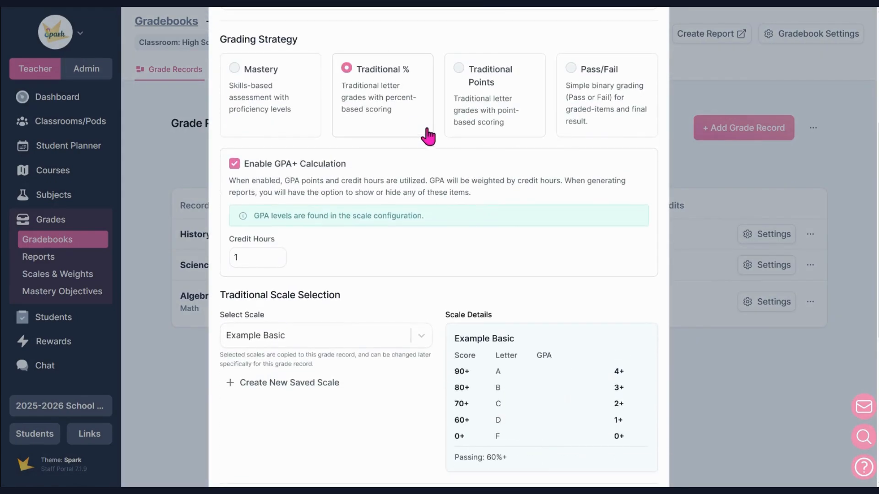
pyautogui.scroll(-2, 416, 130)
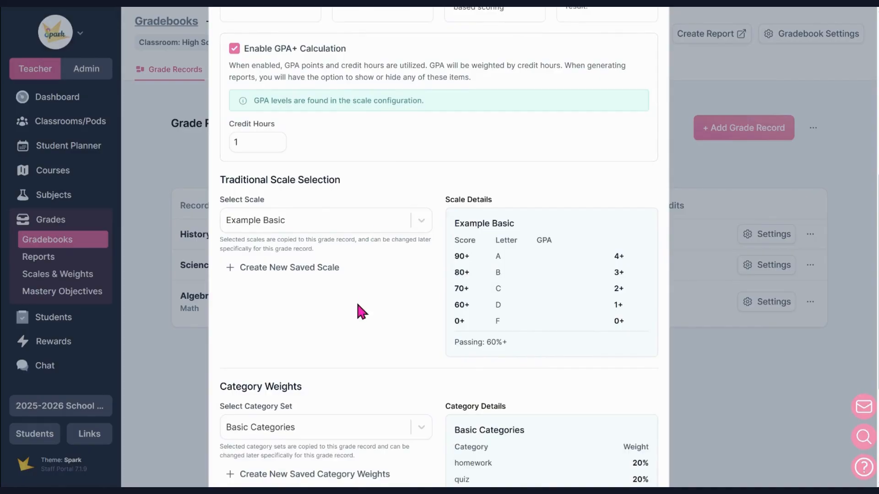
pyautogui.scroll(-5, 358, 311)
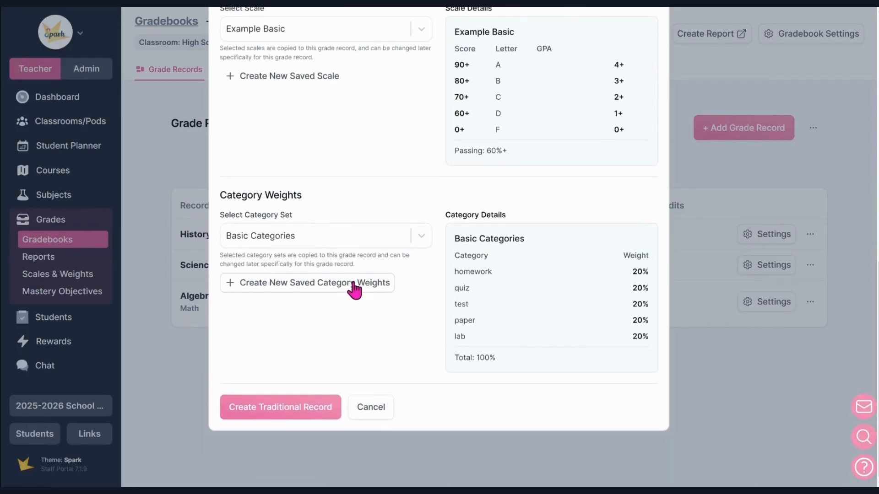
pyautogui.click(355, 236)
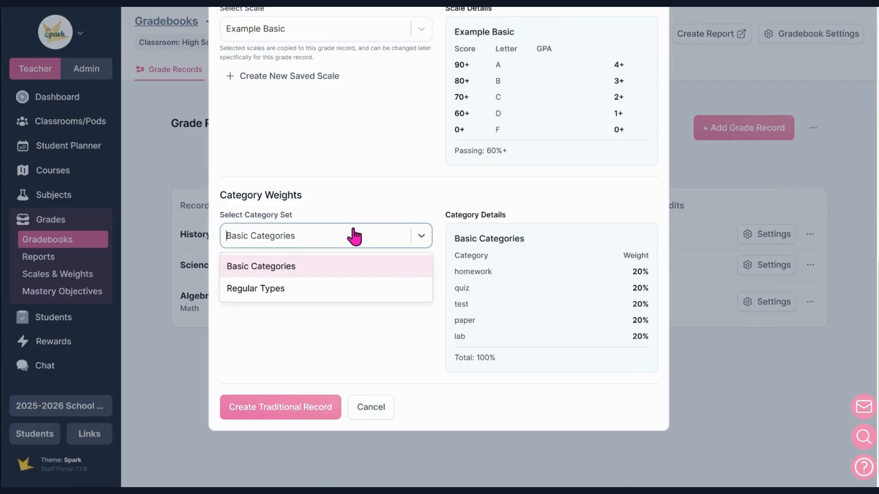
pyautogui.click(342, 289)
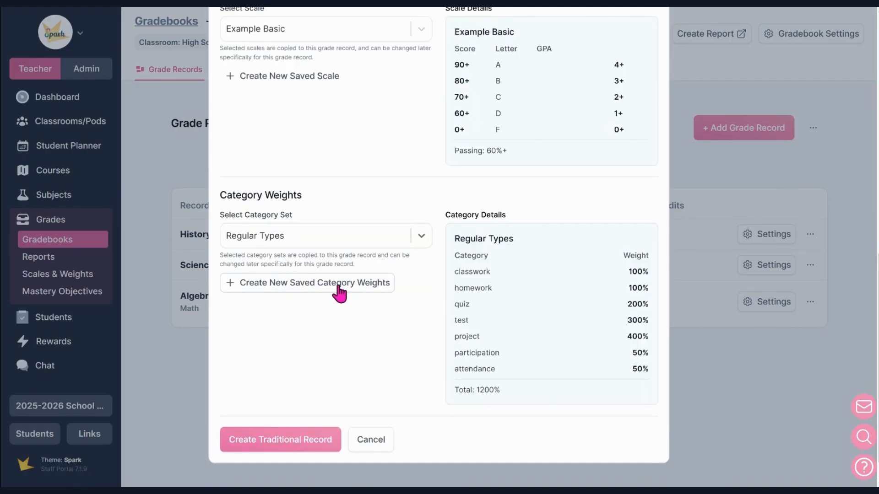
pyautogui.click(339, 286)
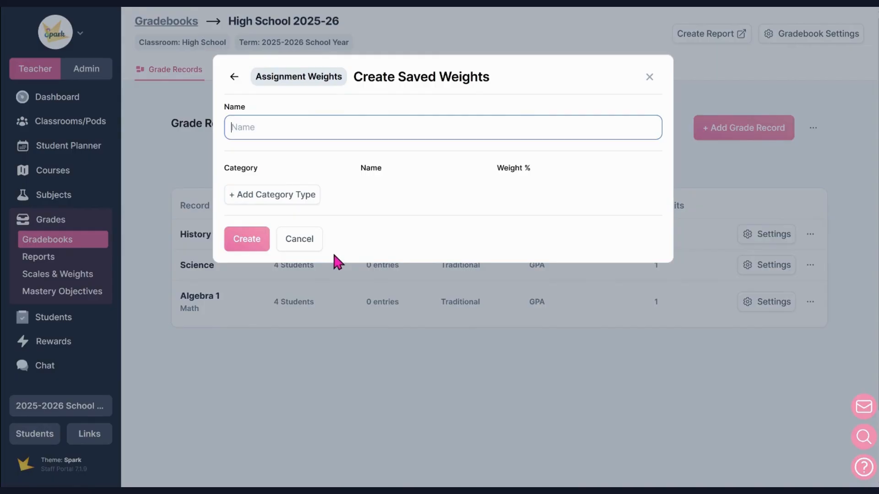
pyautogui.click(649, 76)
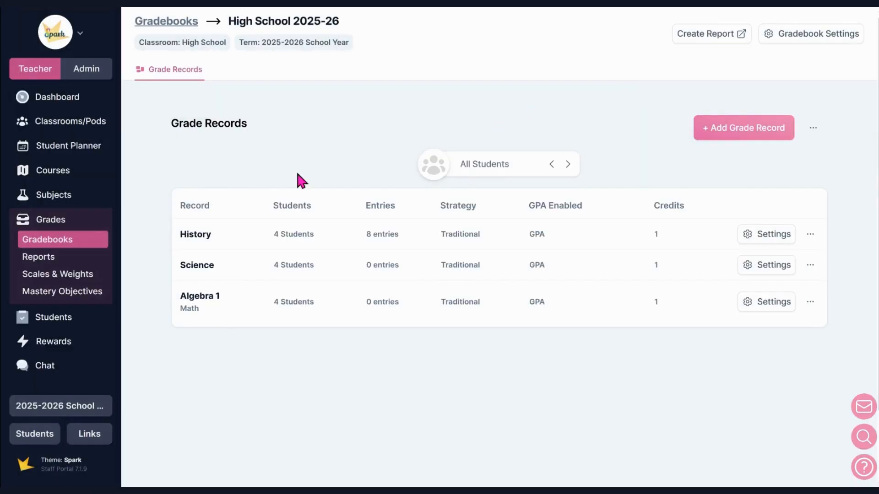
# Review the categories and percentages in the saved Regular Types category weights.
pyautogui.click(102, 278)
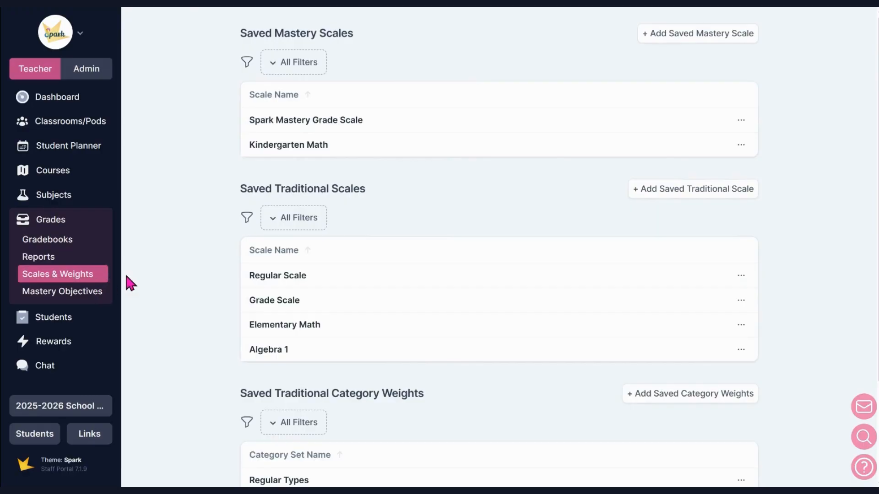
pyautogui.scroll(-3, 416, 247)
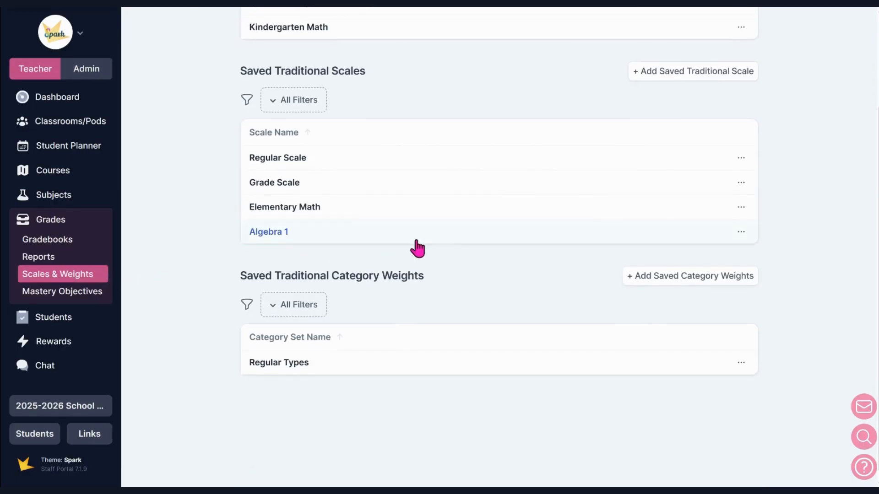
pyautogui.click(408, 366)
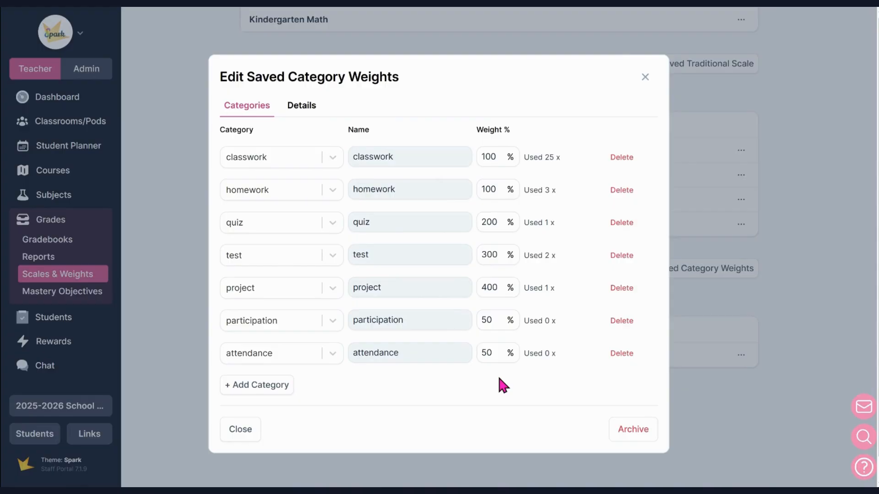
pyautogui.click(646, 76)
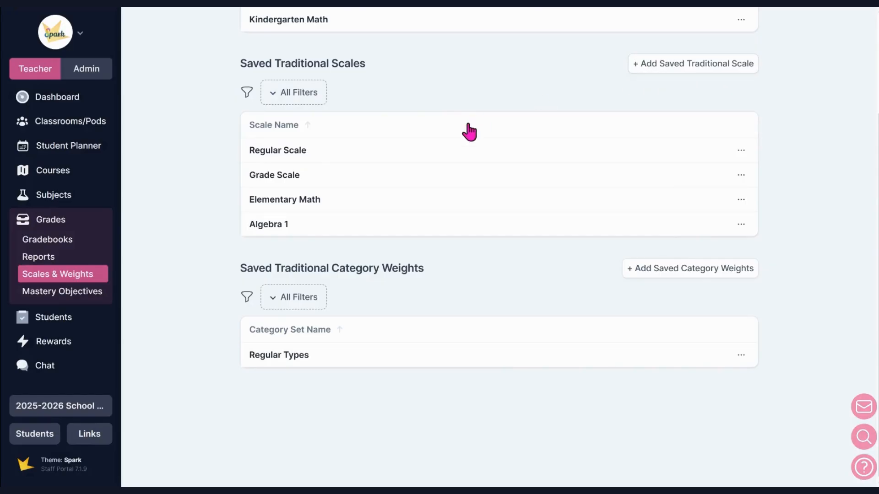
# In the High School 2025-26 gradebook, replace the Algebra 1 record's weight categories with the school's Regular Types 10 set.
pyautogui.click(66, 246)
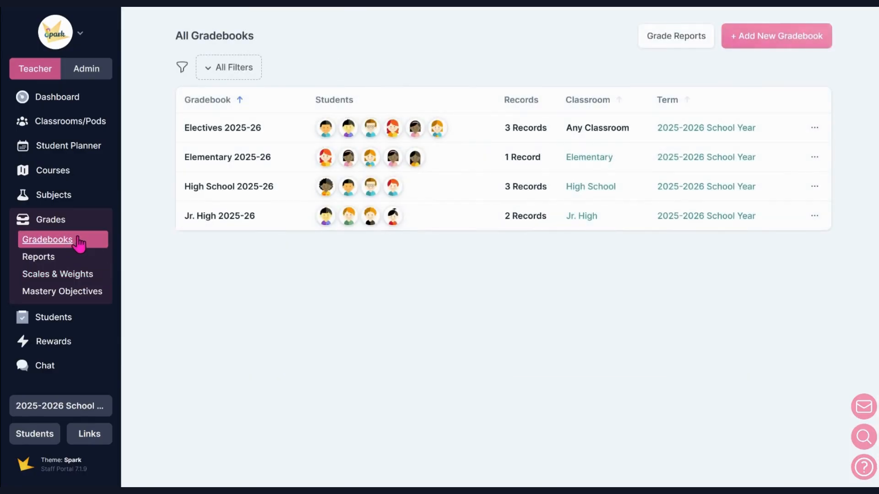
pyautogui.click(206, 187)
pyautogui.click(310, 302)
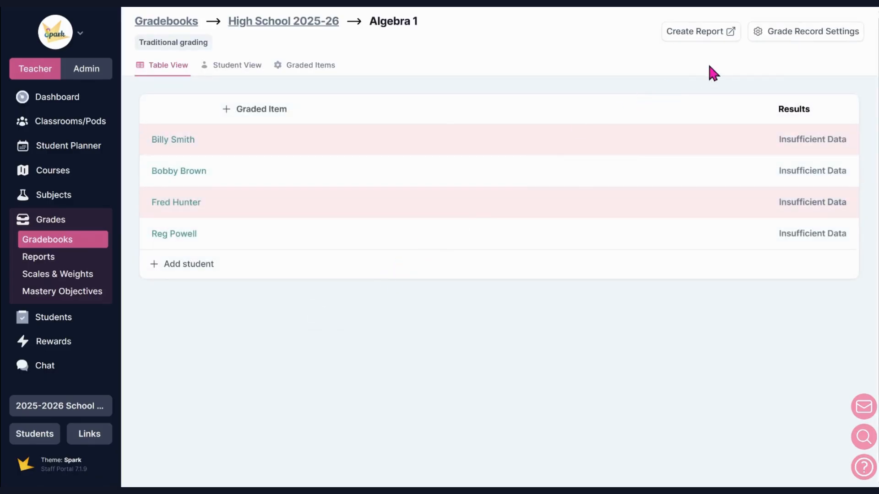
pyautogui.click(796, 34)
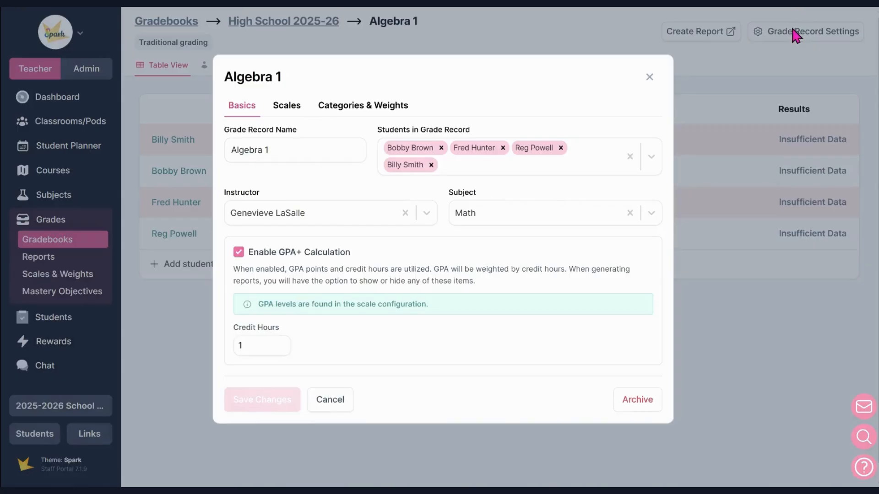
pyautogui.click(391, 105)
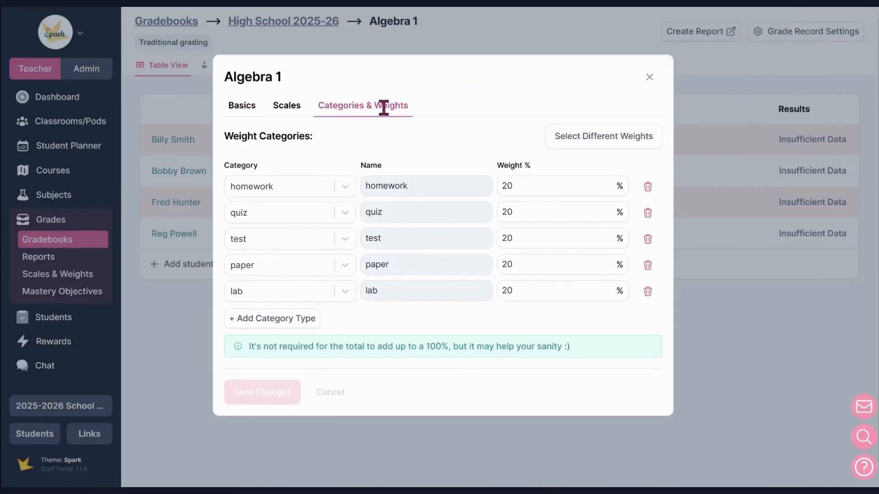
pyautogui.click(571, 136)
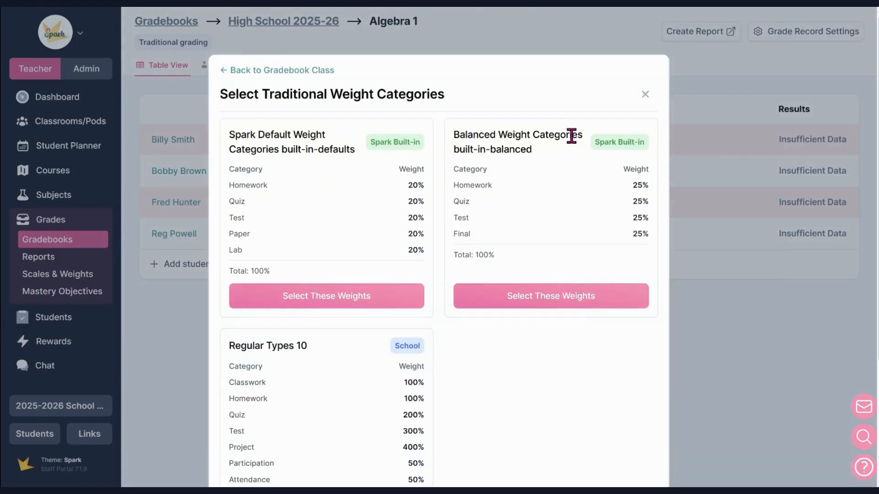
pyautogui.scroll(-5, 561, 153)
pyautogui.click(337, 410)
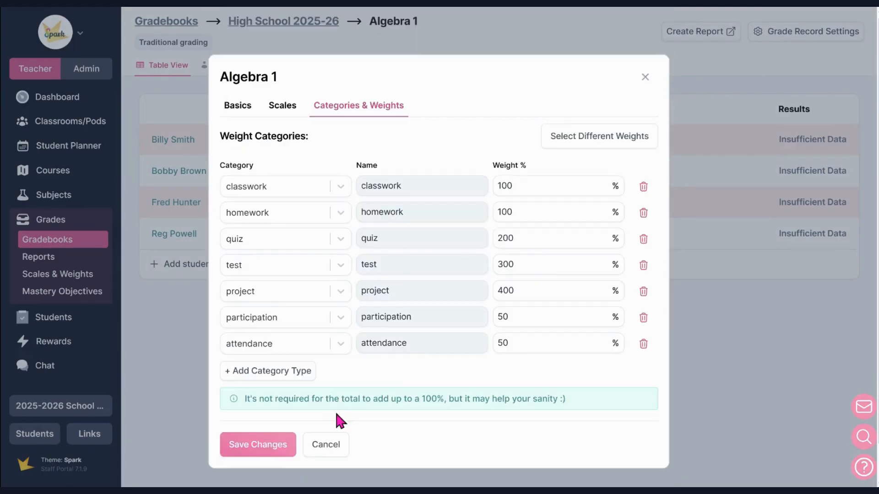
pyautogui.click(275, 409)
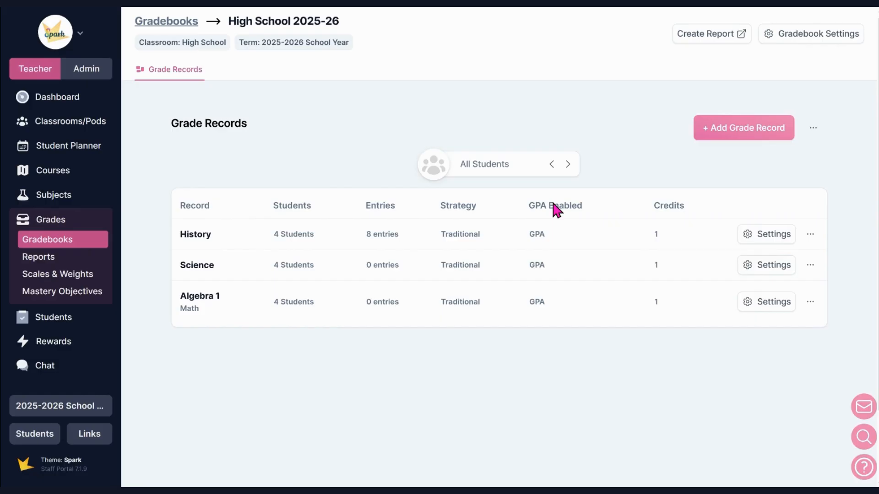
# In the History record's table, examine the new graded item form and the first student's Quiz 1 score entry.
pyautogui.click(382, 236)
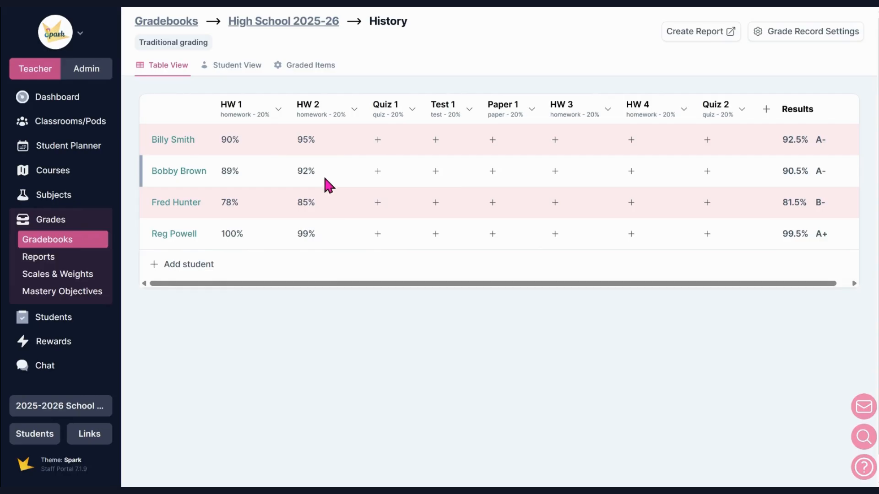
pyautogui.click(766, 110)
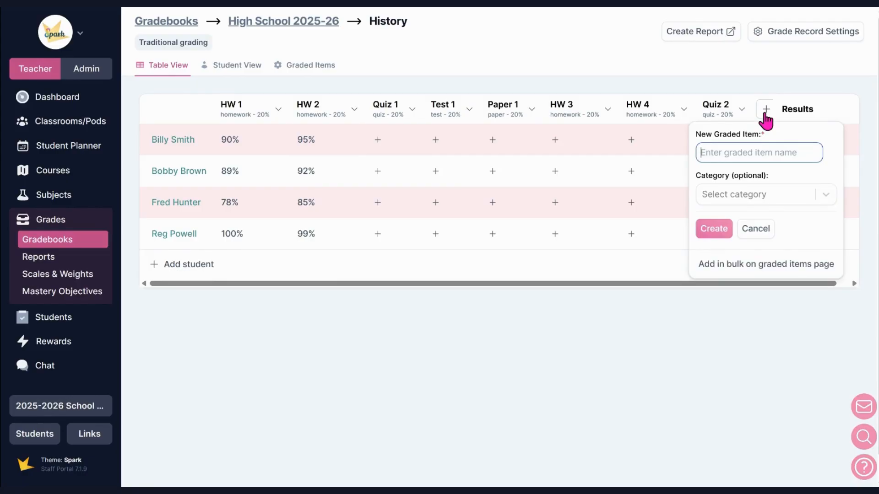
pyautogui.click(765, 115)
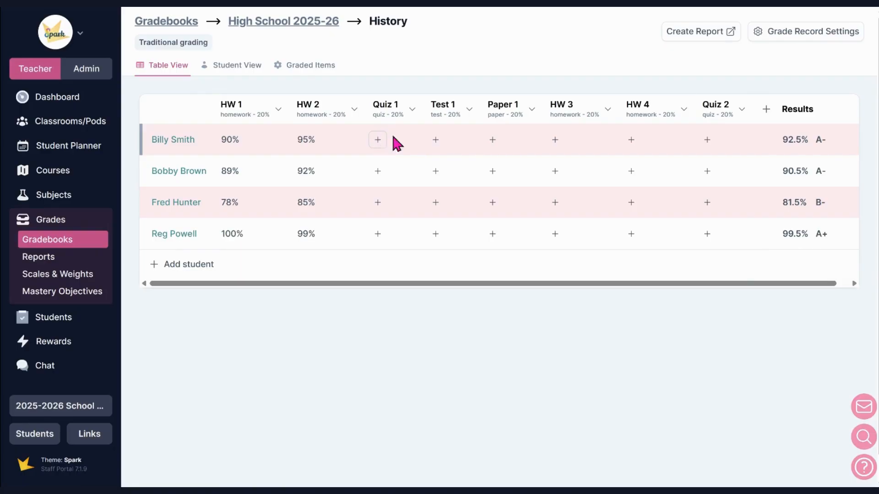
pyautogui.click(764, 110)
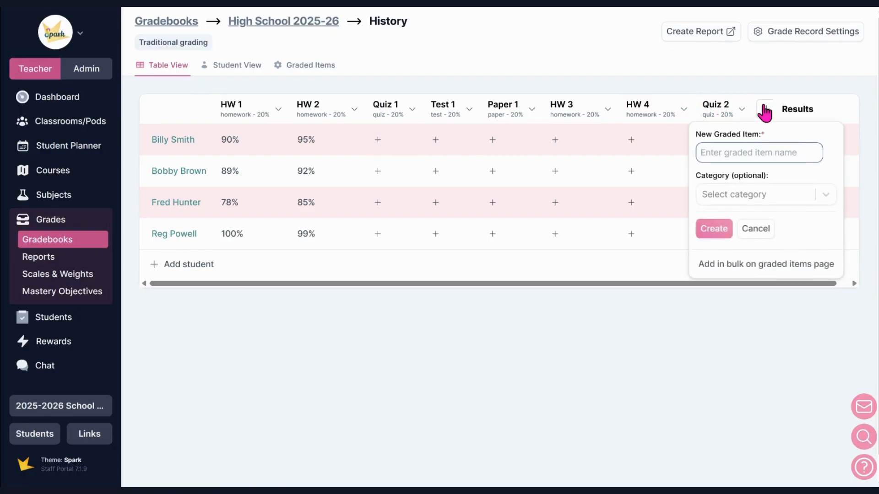
pyautogui.click(764, 113)
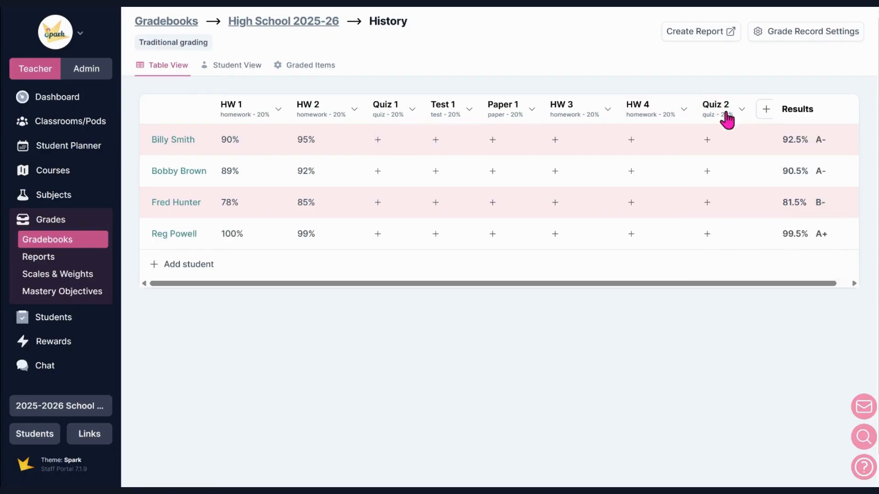
pyautogui.click(377, 140)
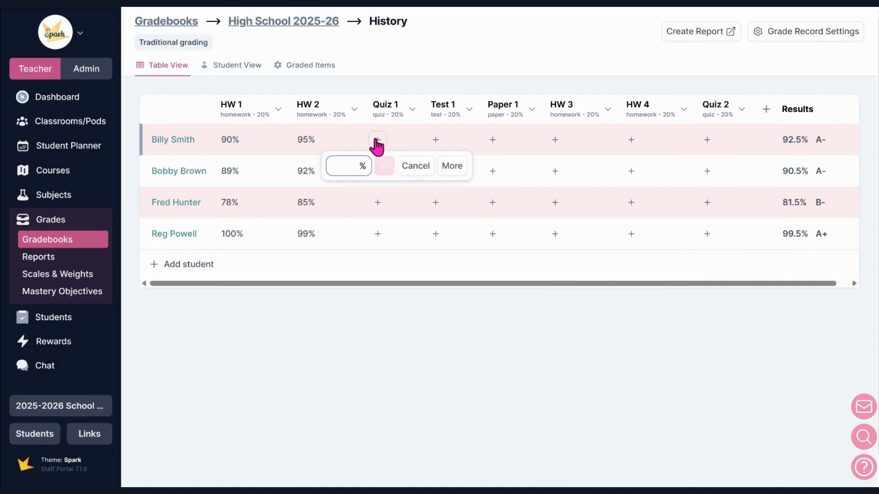
# Review the second student's scores and final score in the History record's per-student view.
pyautogui.click(241, 70)
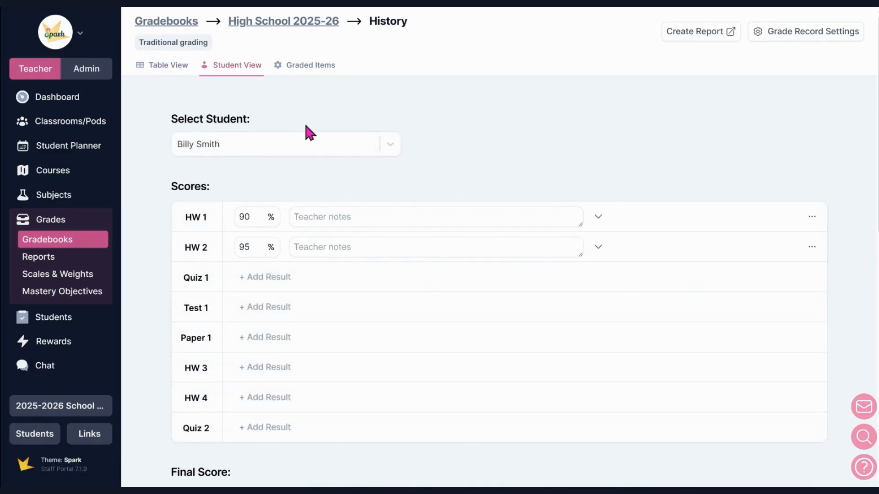
pyautogui.click(301, 147)
pyautogui.click(275, 215)
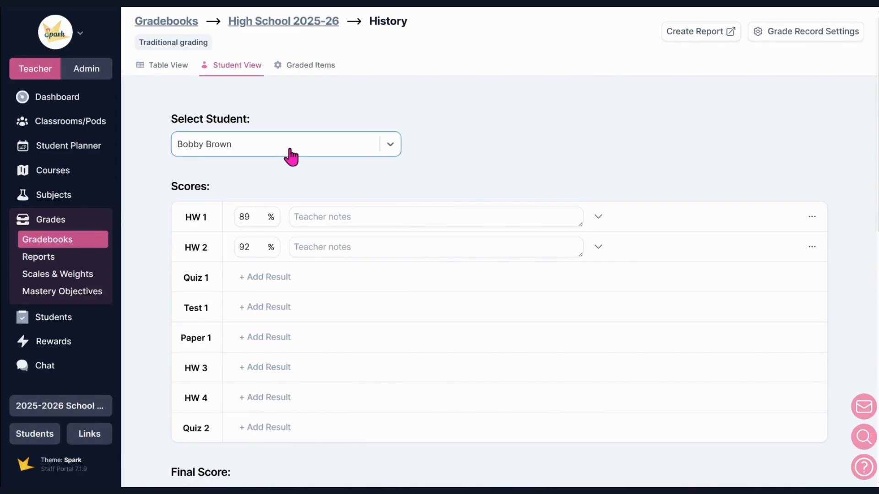
pyautogui.scroll(-3, 289, 151)
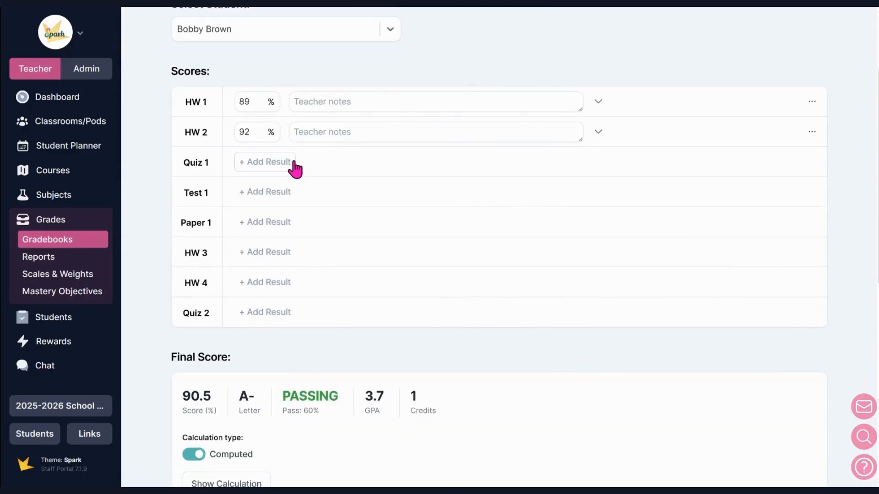
pyautogui.scroll(-3, 295, 168)
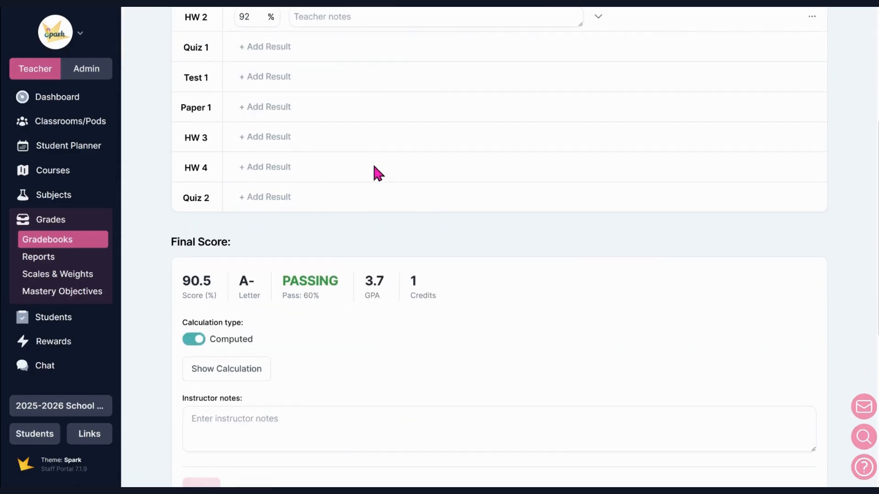
pyautogui.scroll(4, 335, 178)
# Examine the entry fields for a Quiz 1 result and an additional HW 2 result for the same student, without saving.
pyautogui.click(280, 164)
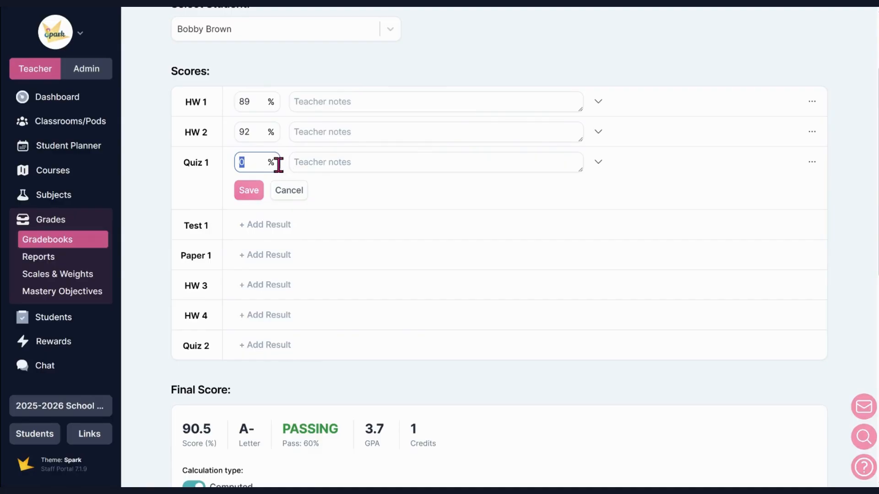
pyautogui.click(812, 132)
pyautogui.click(805, 160)
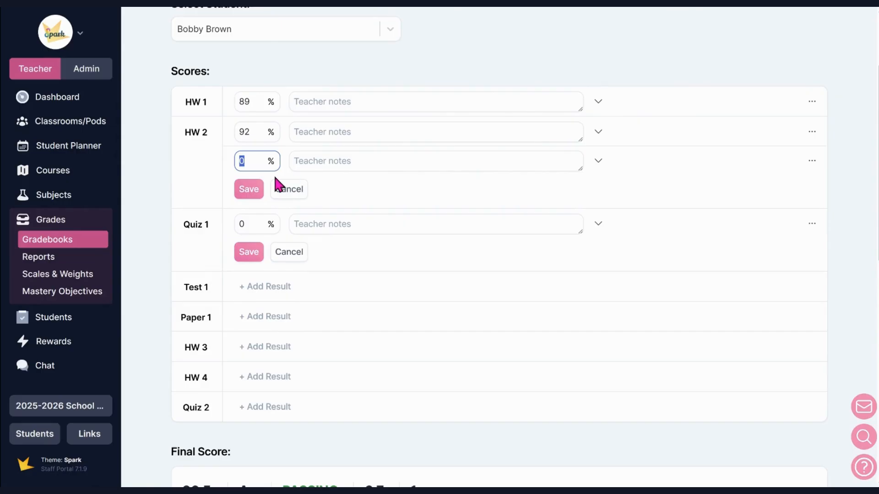
pyautogui.scroll(3, 255, 60)
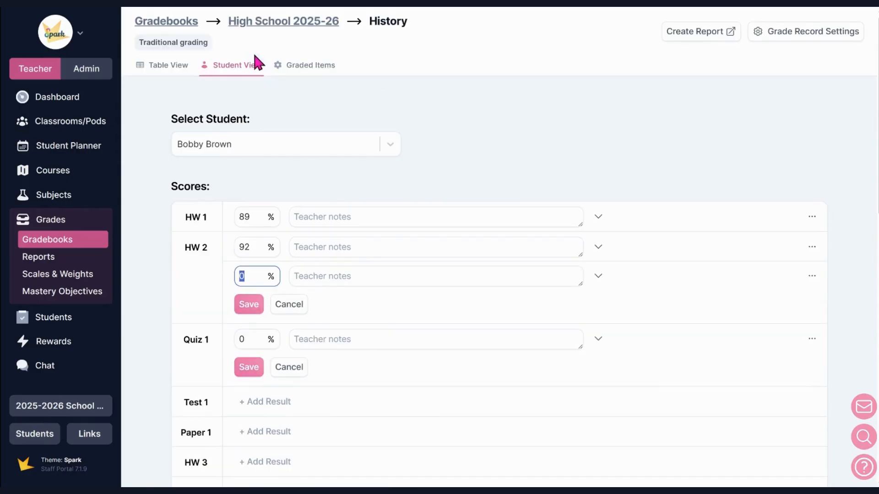
# Review the History record's graded items and the form for adding one, including its linked student assignment choices, without creating anything.
pyautogui.click(302, 76)
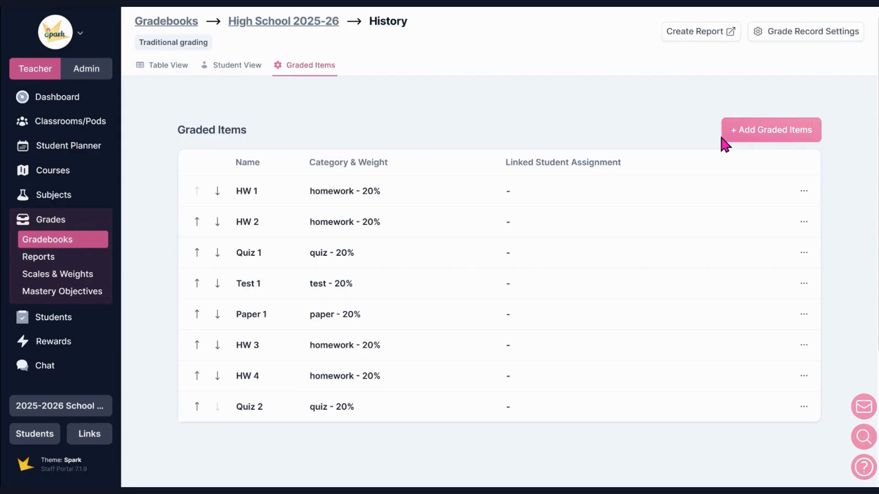
pyautogui.click(733, 135)
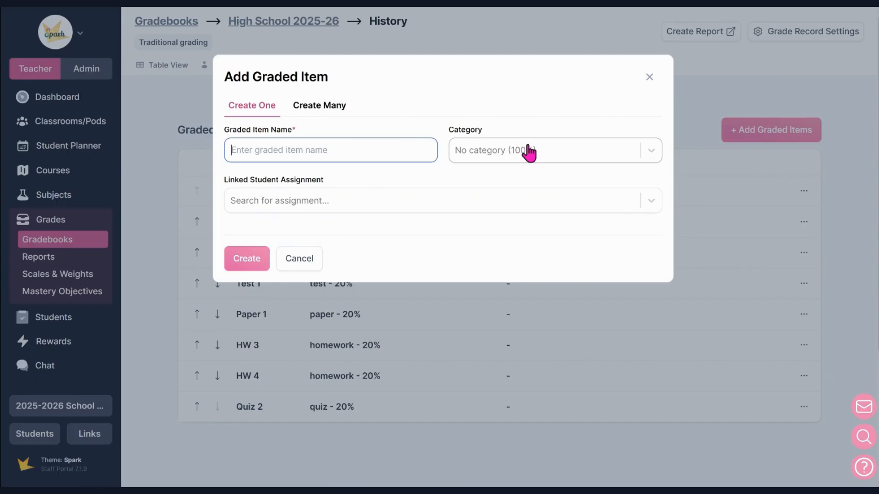
pyautogui.click(449, 214)
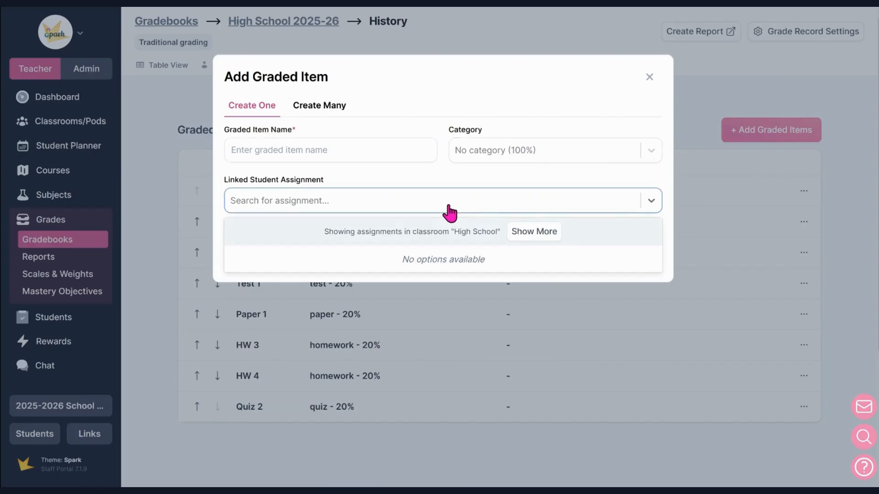
pyautogui.click(448, 211)
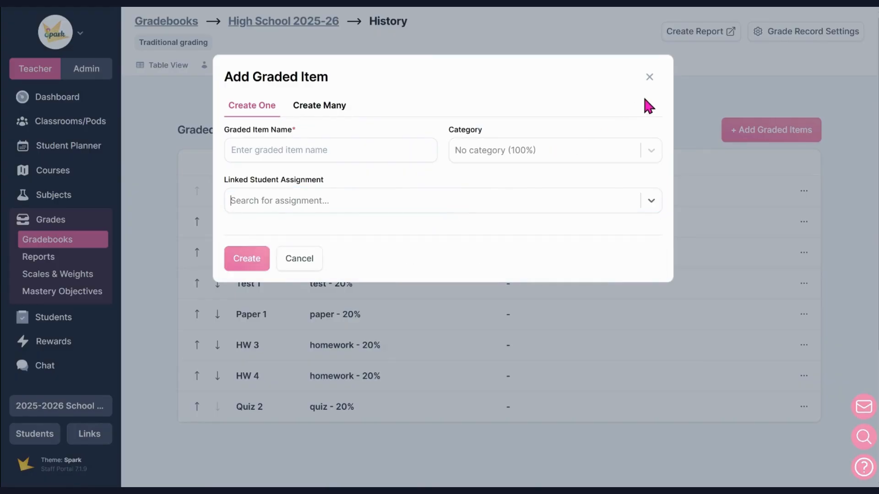
pyautogui.click(650, 78)
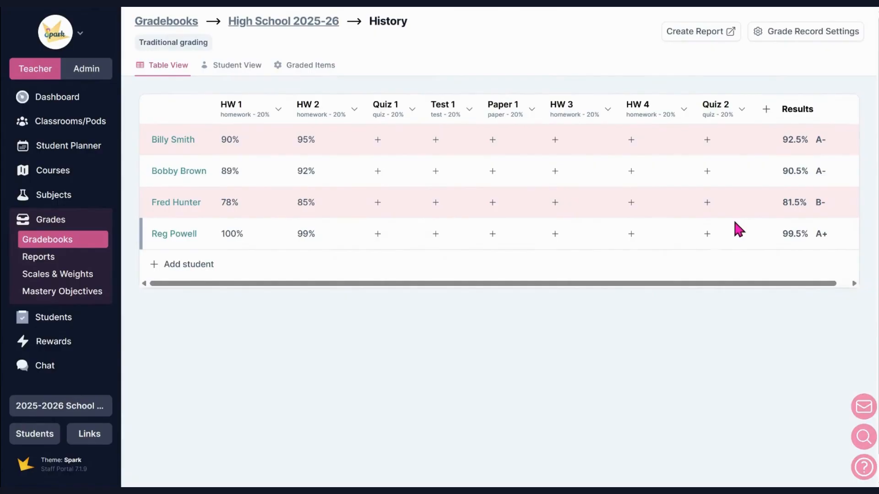
# Inspect the Quiz 1 column's name and available weight categories in the History table without changing them.
pyautogui.click(412, 115)
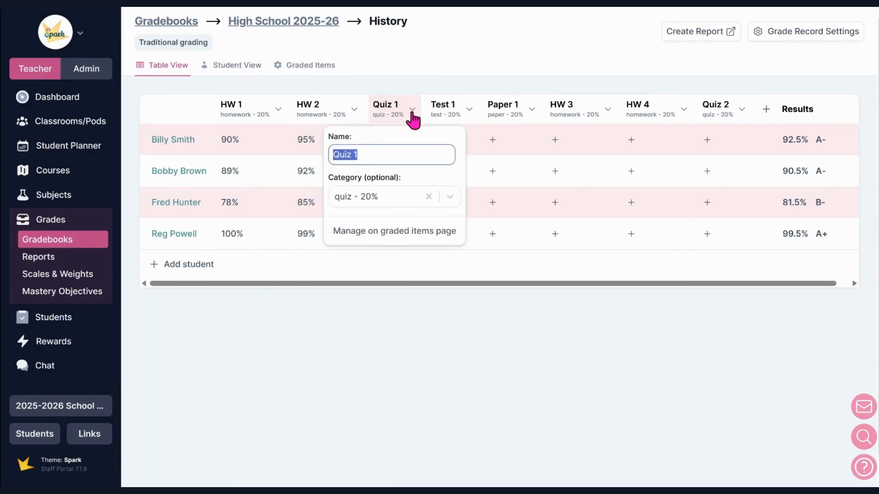
pyautogui.click(450, 198)
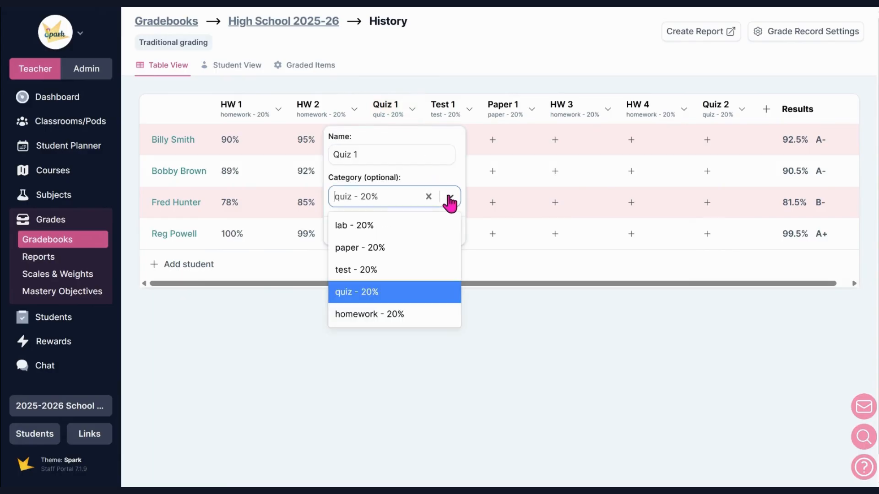
pyautogui.click(450, 197)
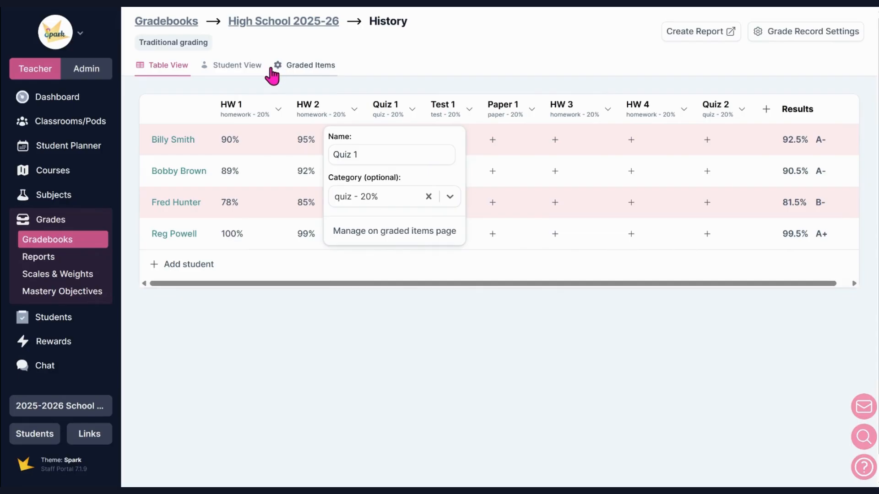
# Check the first student's individual scores and the details of their overall result in the History record.
pyautogui.click(245, 72)
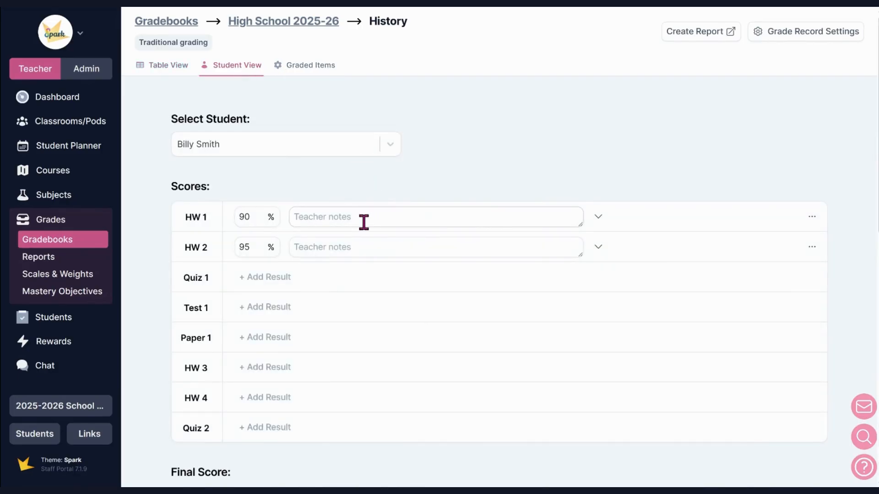
pyautogui.click(176, 71)
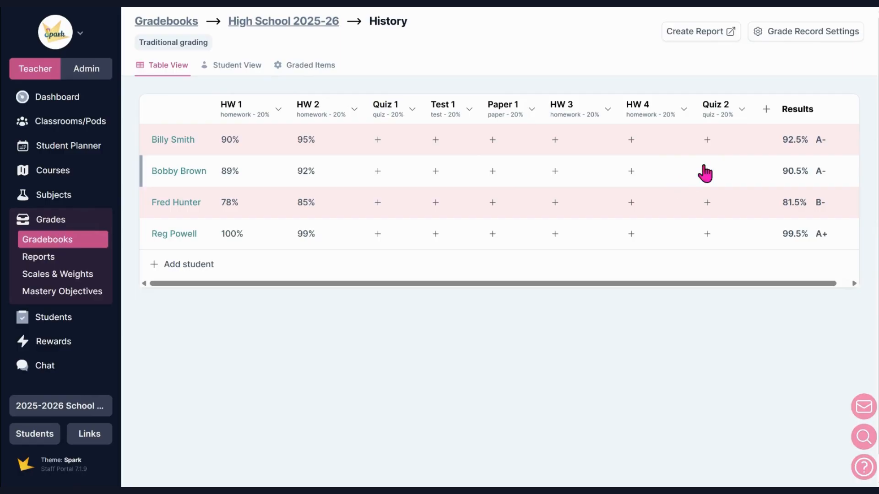
pyautogui.click(796, 140)
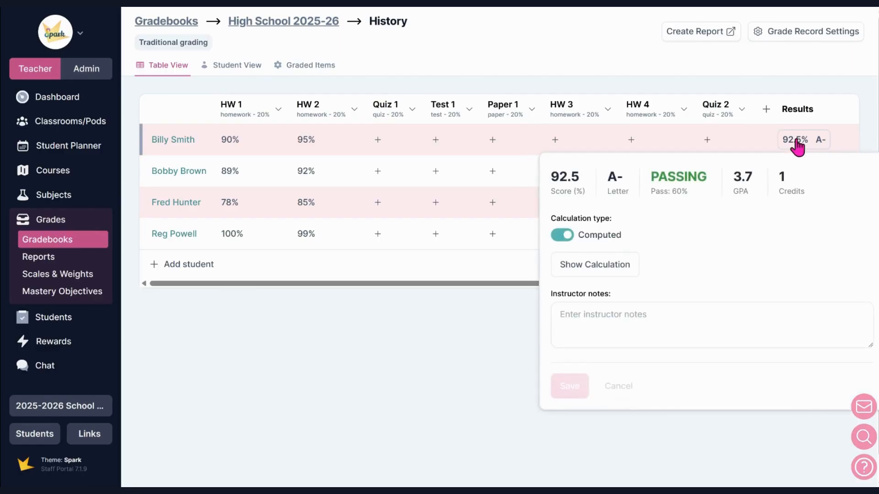
pyautogui.click(797, 145)
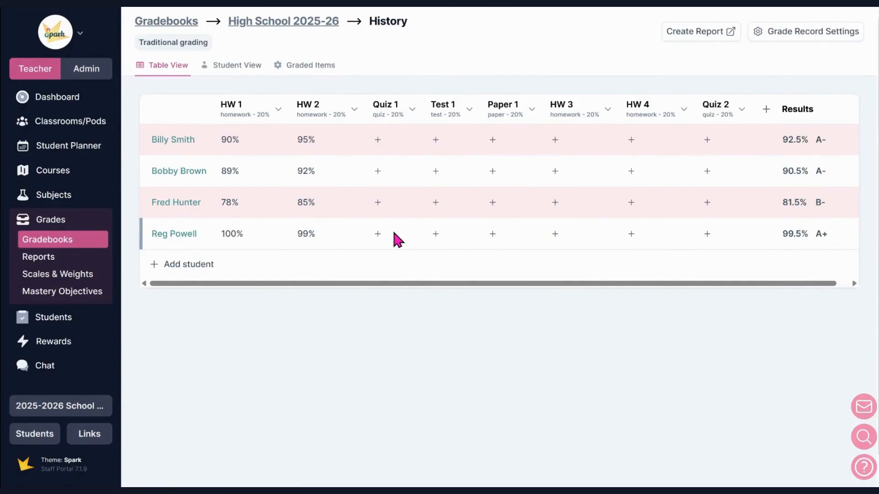
# Look over the assignments in the student planner and open the 2025-2026 High School classroom.
pyautogui.click(82, 154)
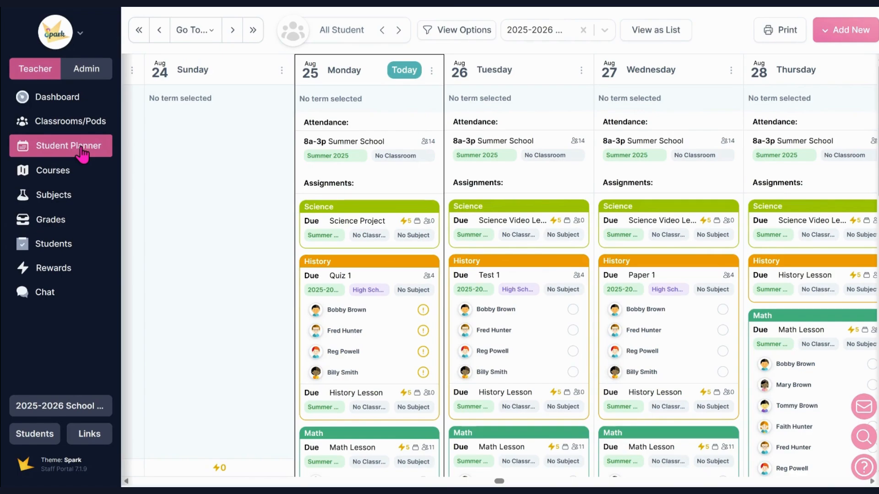
pyautogui.scroll(-5, 437, 183)
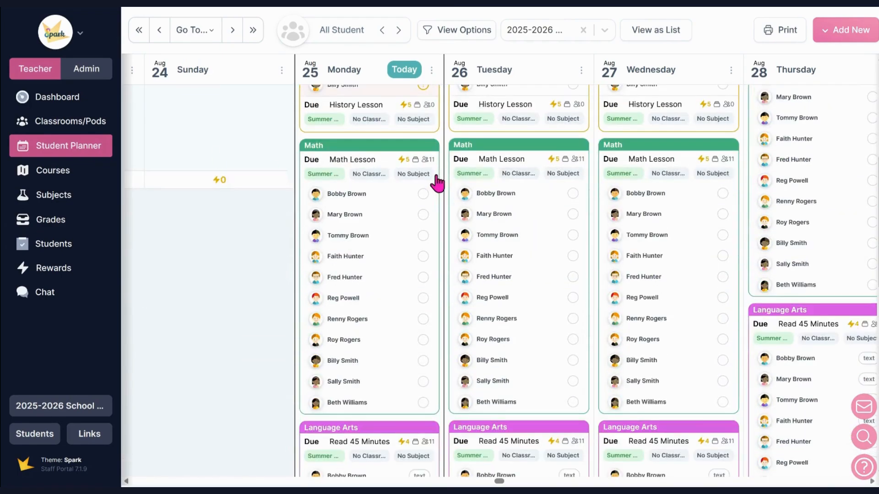
pyautogui.scroll(5, 437, 183)
pyautogui.click(87, 131)
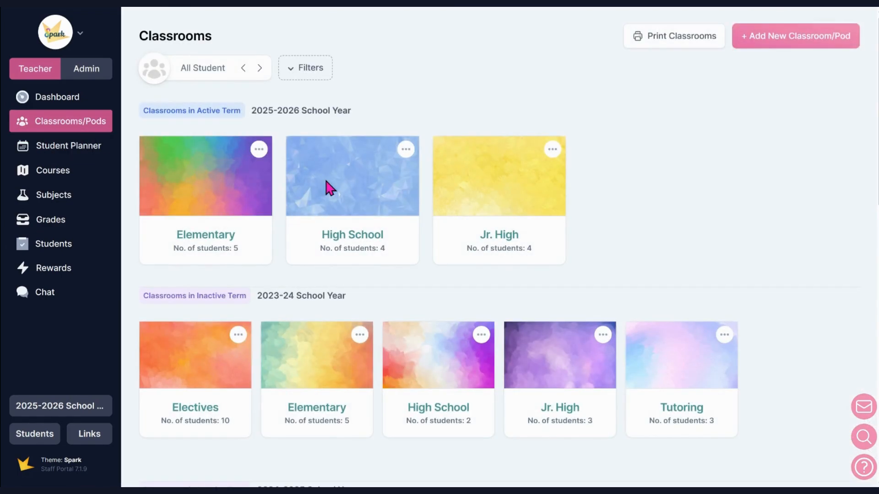
pyautogui.click(327, 185)
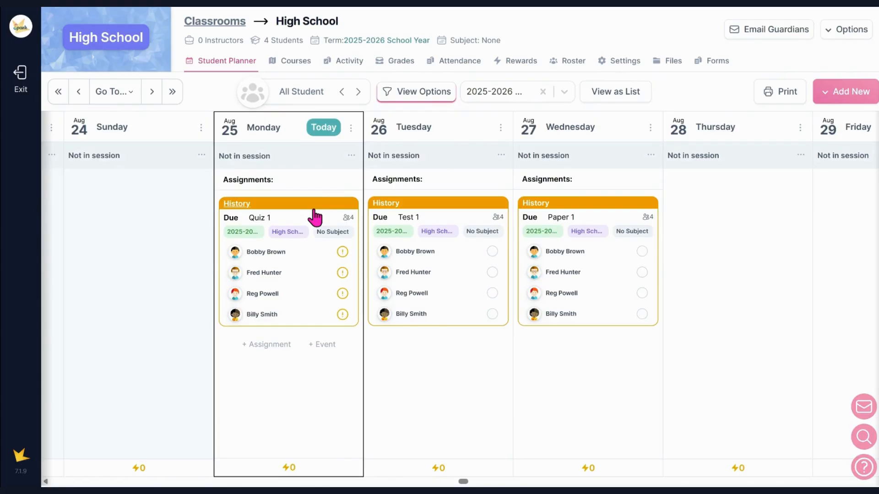
# Review the first listed student's Quiz 1 submission and the assignment's grading setup, leaving both unchanged.
pyautogui.click(342, 253)
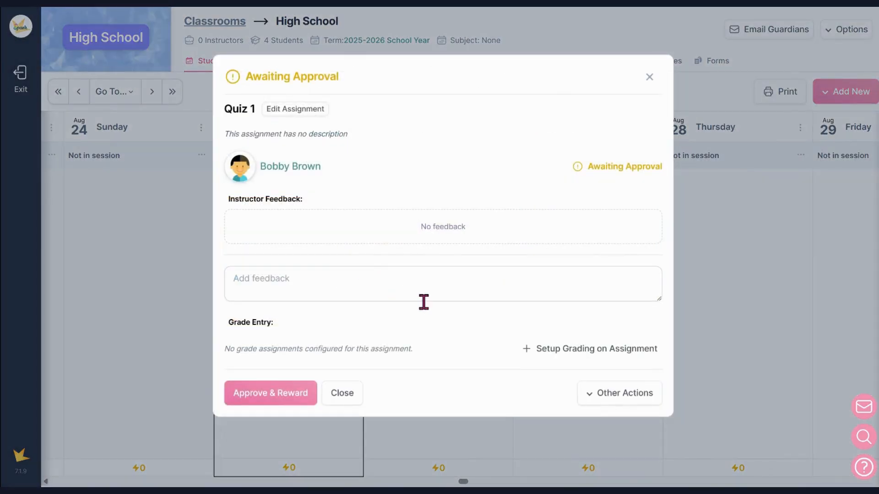
pyautogui.click(564, 353)
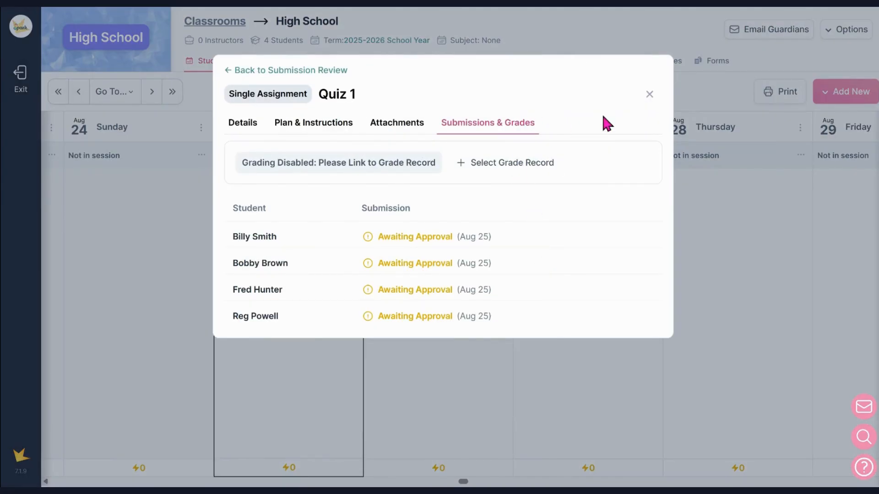
pyautogui.click(649, 95)
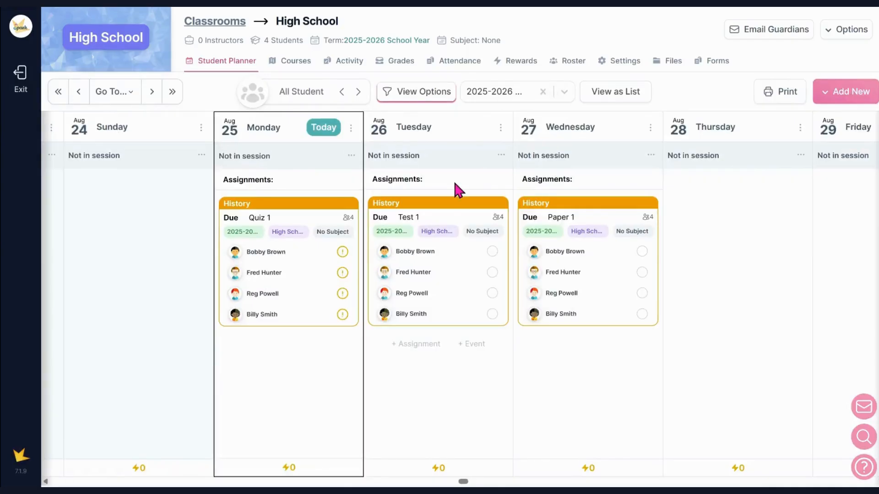
# Start linking the Quiz 1 assignment to a grade record, choosing High School 2025-26 from all the school's gradebooks.
pyautogui.click(307, 225)
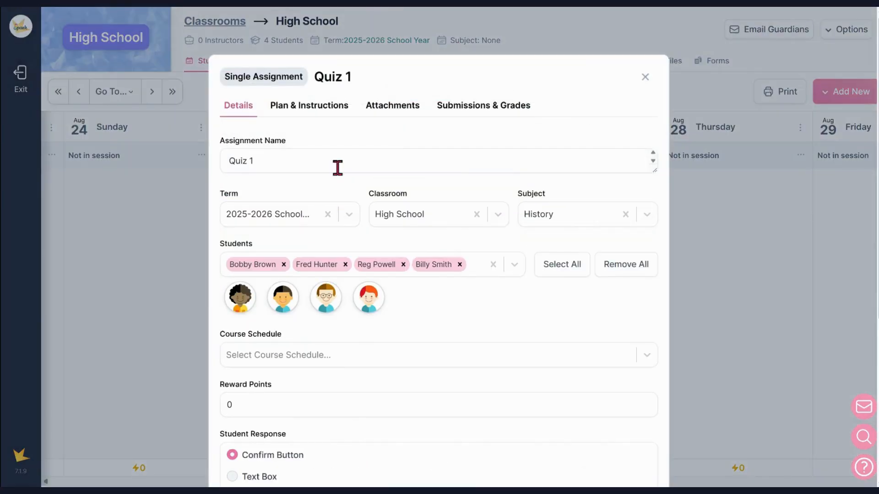
pyautogui.click(493, 106)
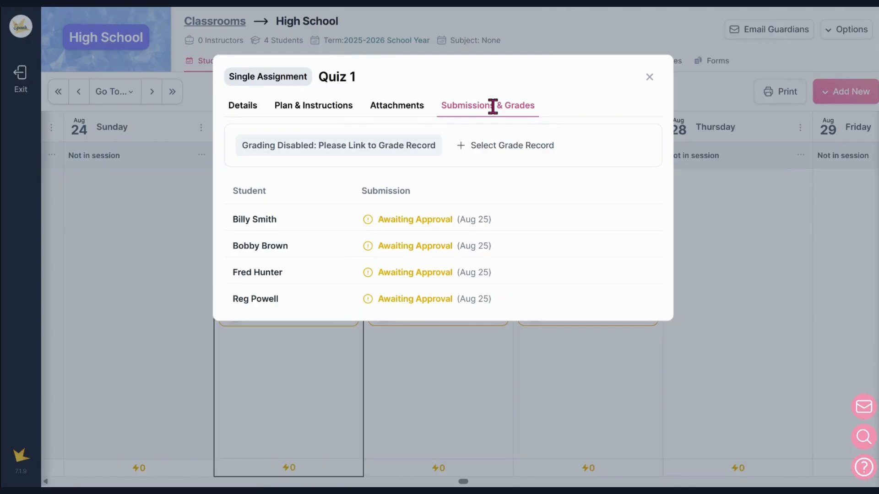
pyautogui.click(493, 158)
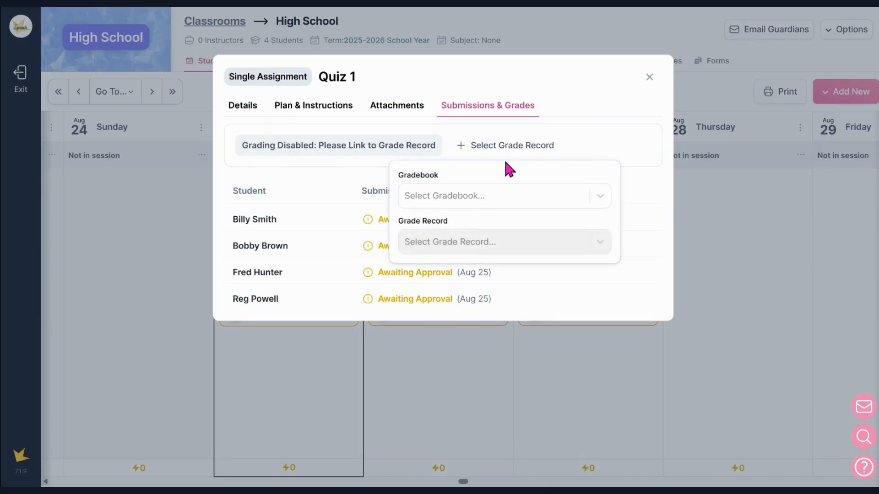
pyautogui.click(516, 202)
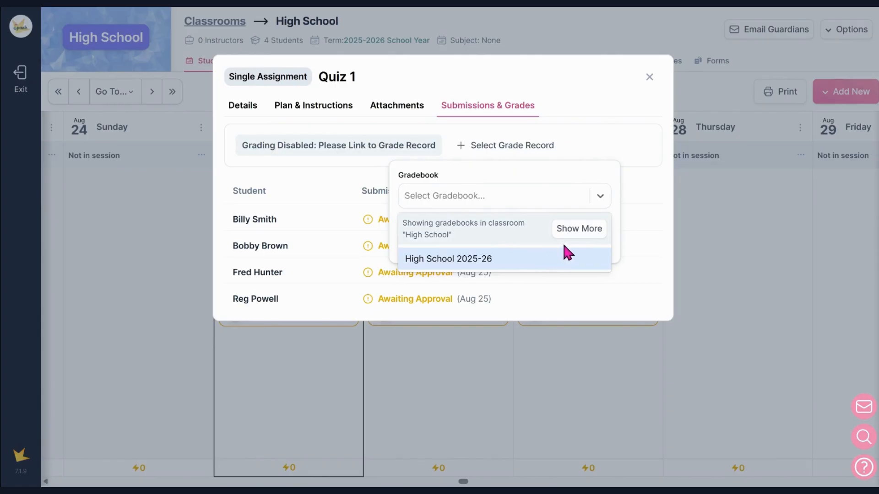
pyautogui.click(576, 234)
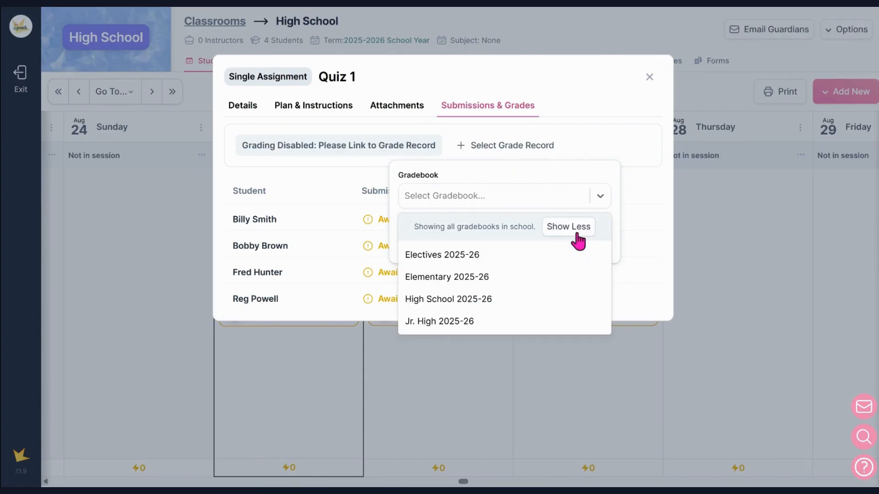
pyautogui.click(536, 300)
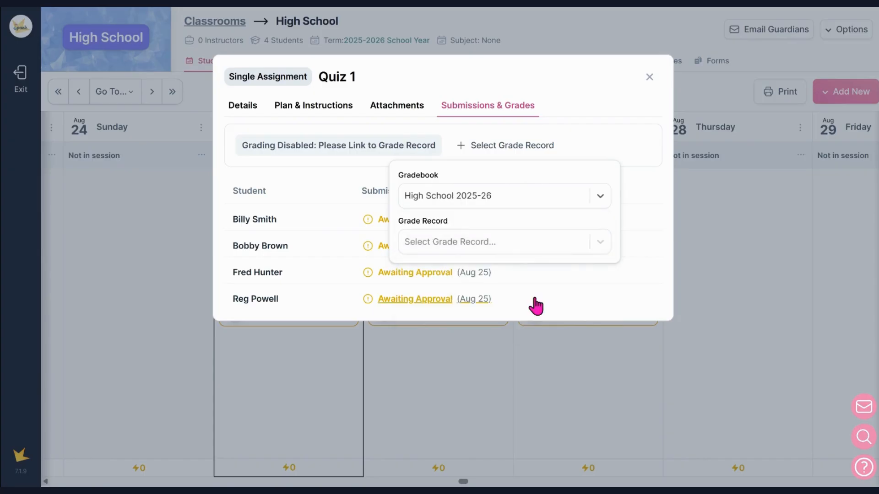
# Link the Quiz 1 assignment to the existing Quiz 1 graded item in the History grade record and save.
pyautogui.click(541, 250)
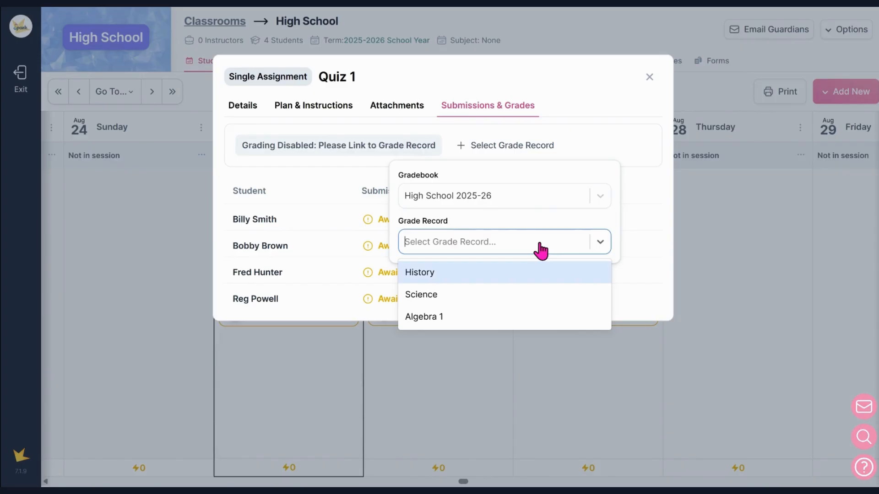
pyautogui.click(534, 274)
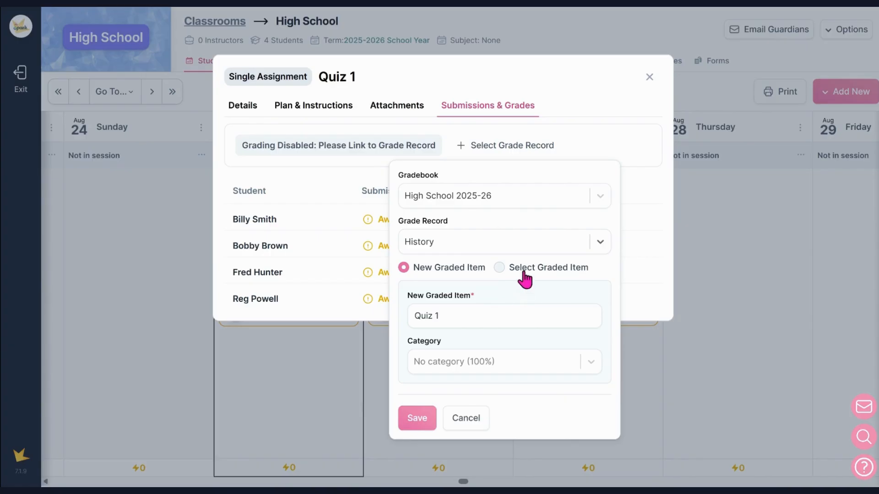
pyautogui.click(524, 274)
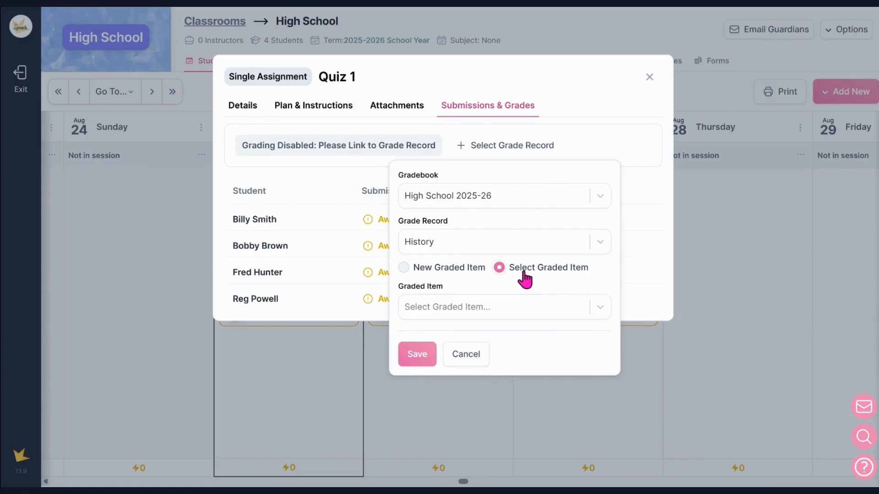
pyautogui.click(525, 311)
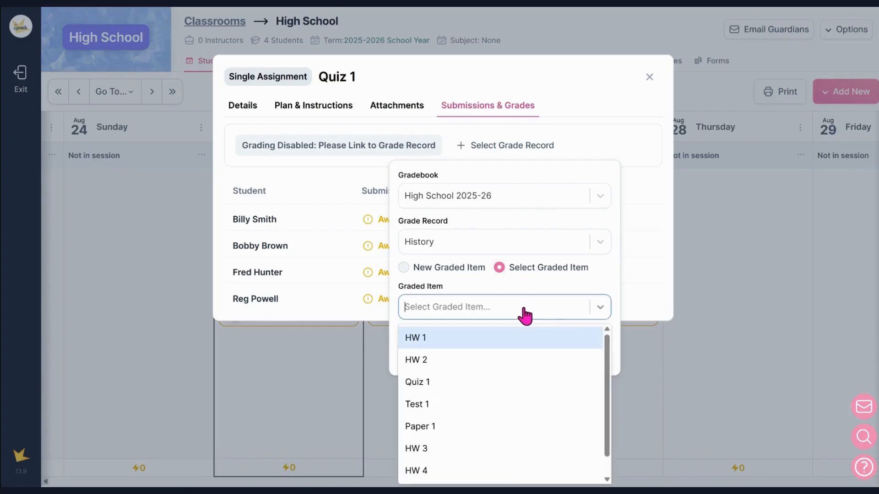
pyautogui.click(510, 383)
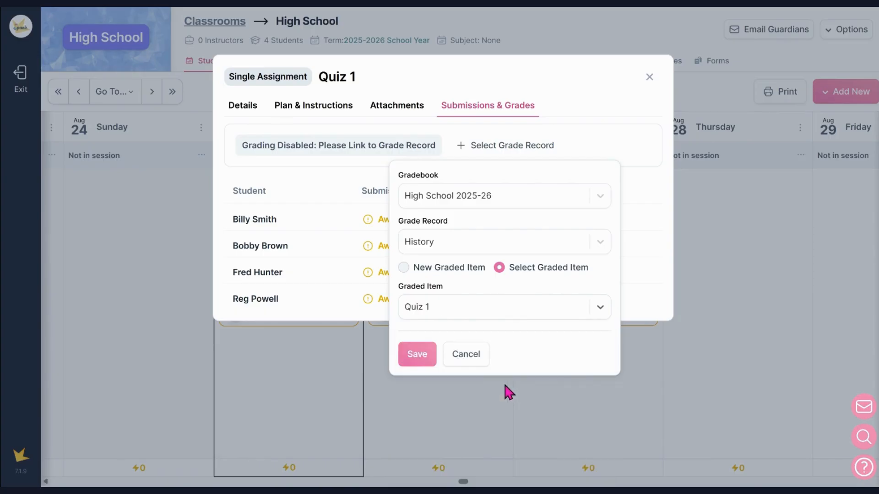
pyautogui.click(416, 354)
pyautogui.click(421, 352)
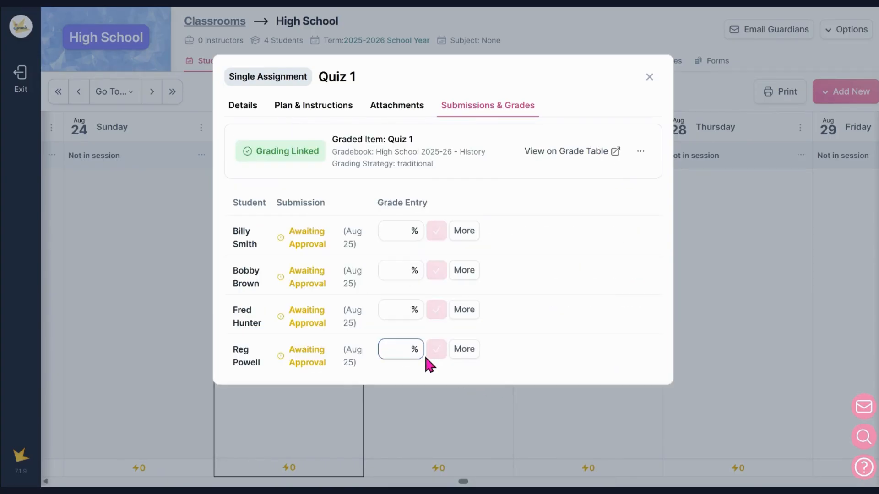
# Enter and save Quiz 1 grades of 100% for the first listed student and 95% for the second.
pyautogui.click(394, 231)
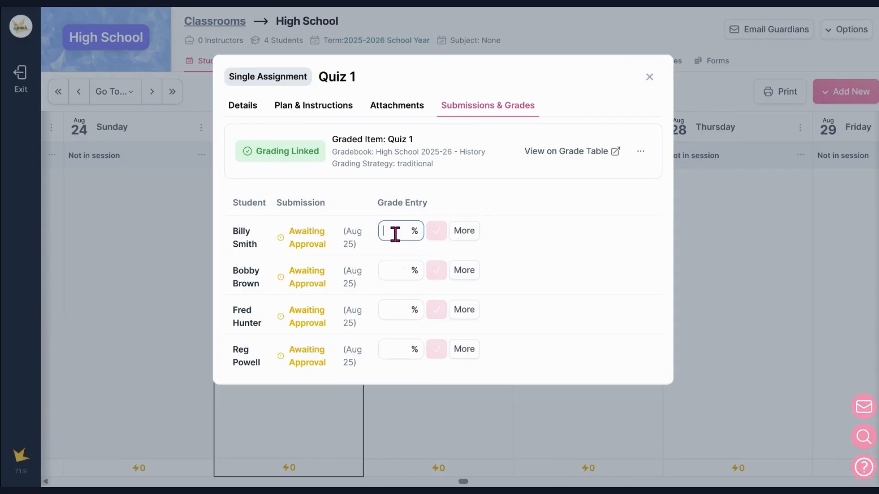
pyautogui.write('100')
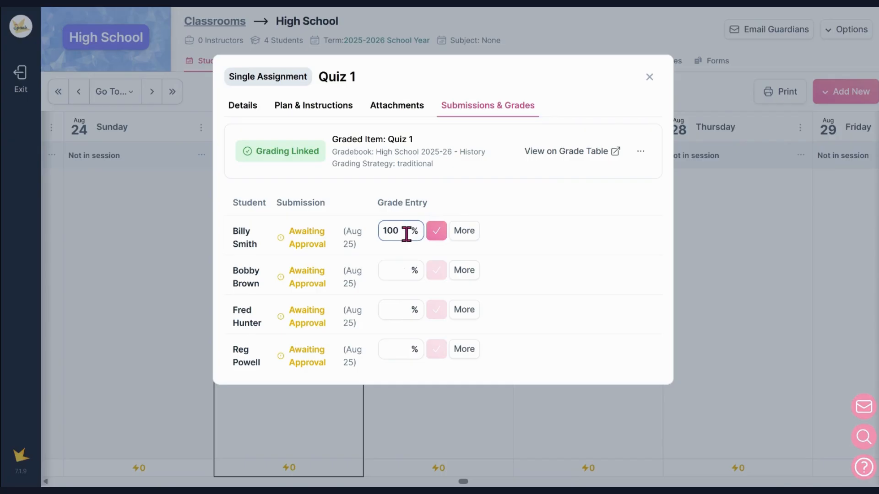
pyautogui.click(435, 234)
pyautogui.click(394, 270)
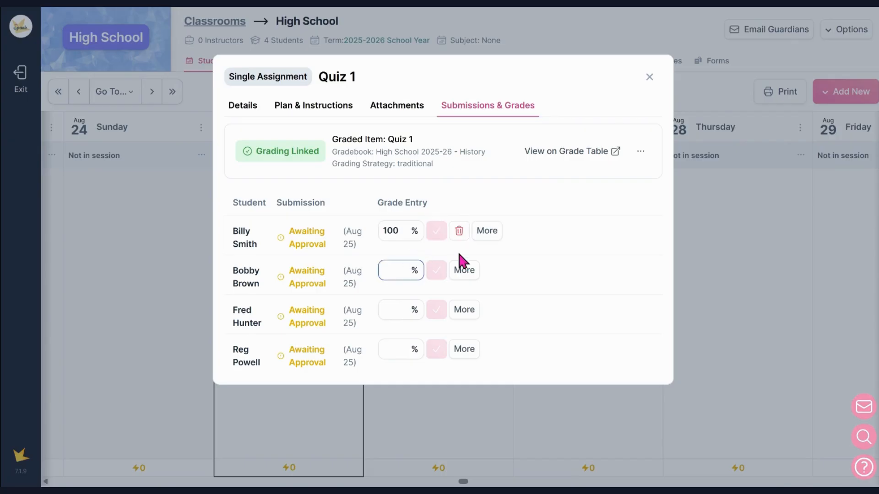
pyautogui.write('95')
pyautogui.click(438, 275)
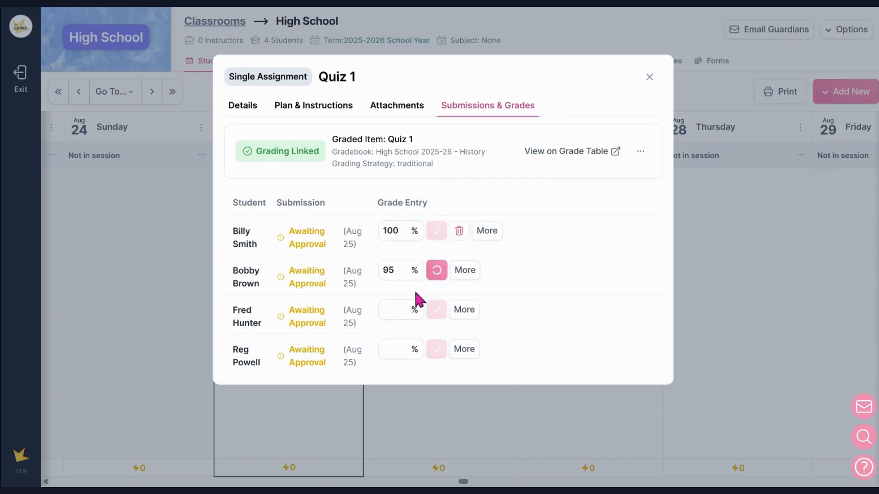
# Enter and save Quiz 1 grades of 90% for the third listed student and 89% for the fourth, then close the assignment.
pyautogui.click(398, 308)
pyautogui.write('90')
pyautogui.click(436, 310)
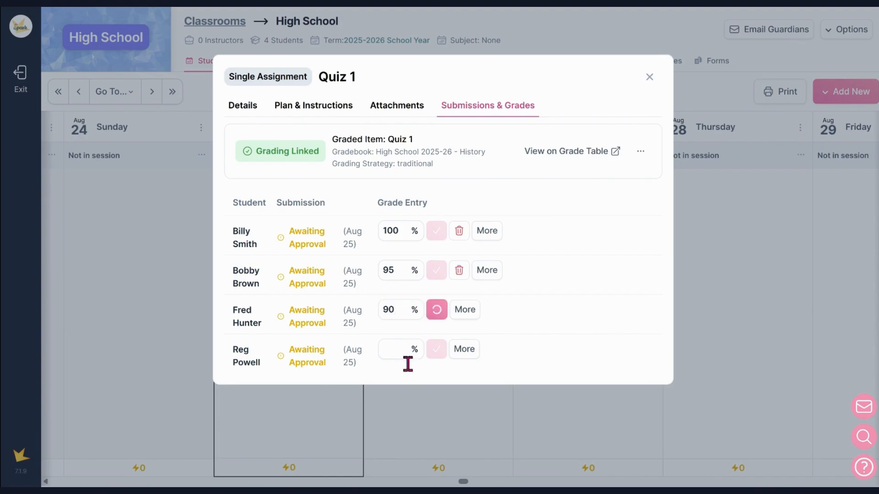
pyautogui.click(394, 355)
pyautogui.write('8')
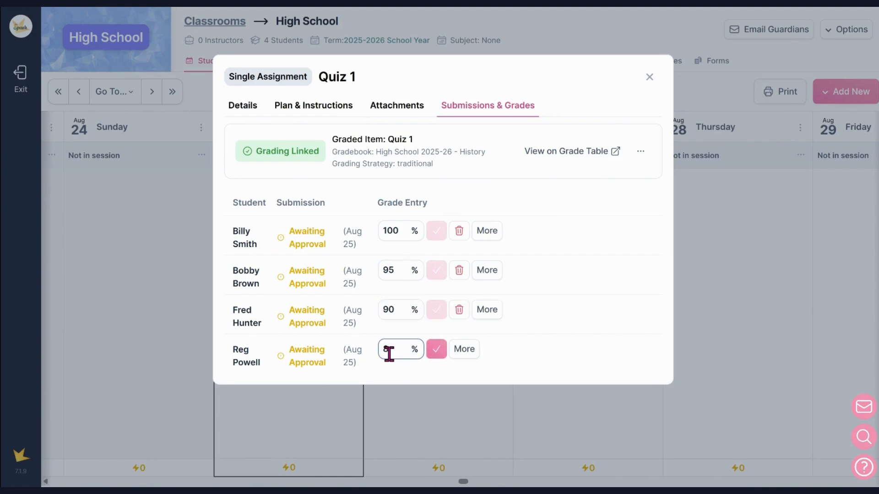
pyautogui.write('9')
pyautogui.click(438, 352)
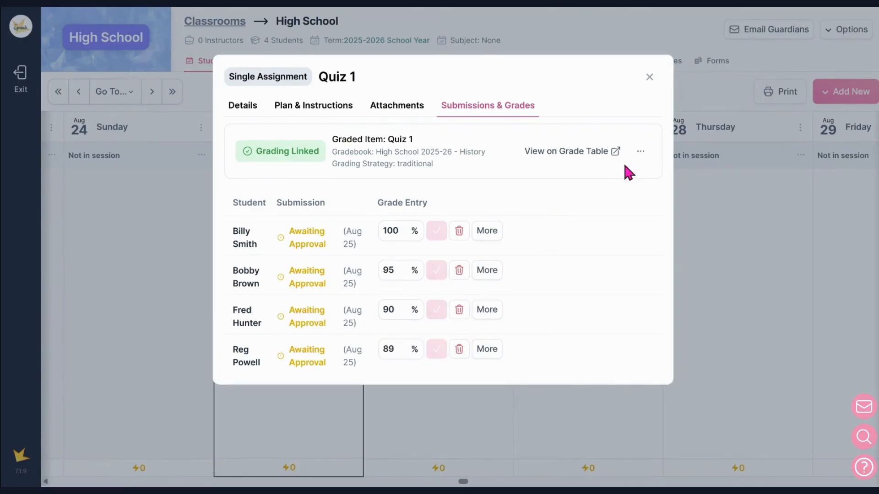
pyautogui.click(649, 77)
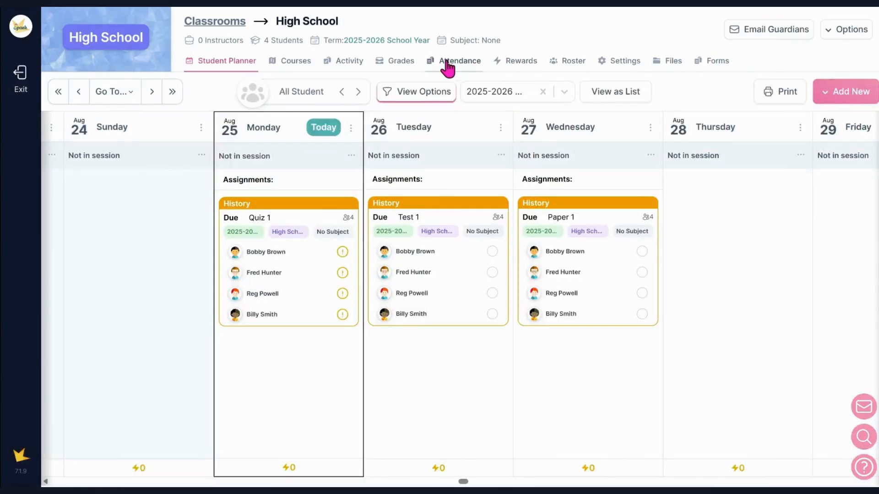
# Open the History record of the High School 2025-26 gradebook from the classroom's grades to check the Quiz 1 scores.
pyautogui.click(400, 64)
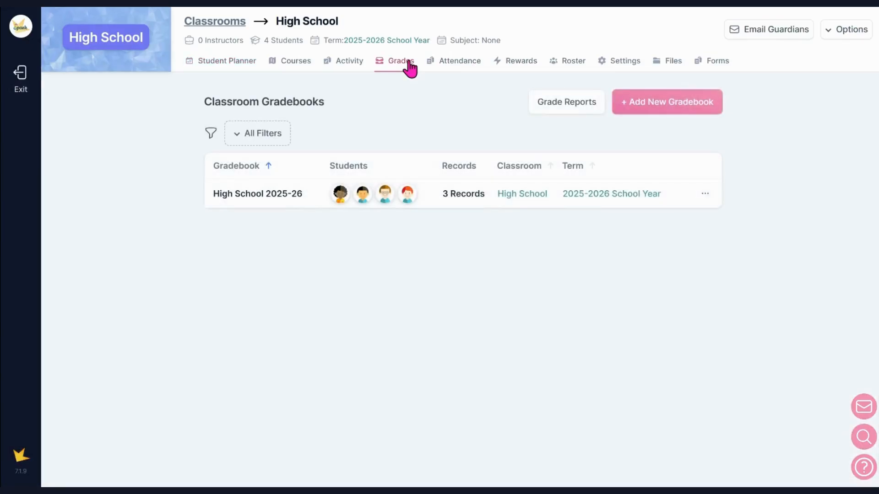
pyautogui.click(298, 203)
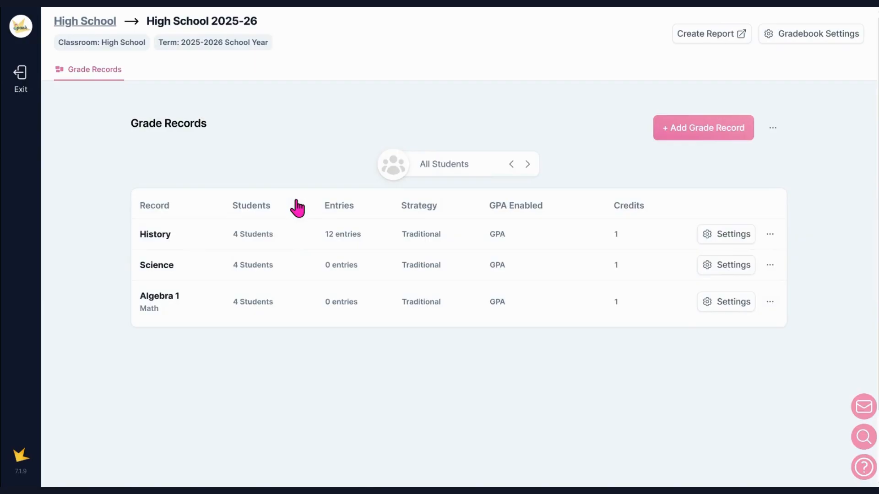
pyautogui.click(274, 233)
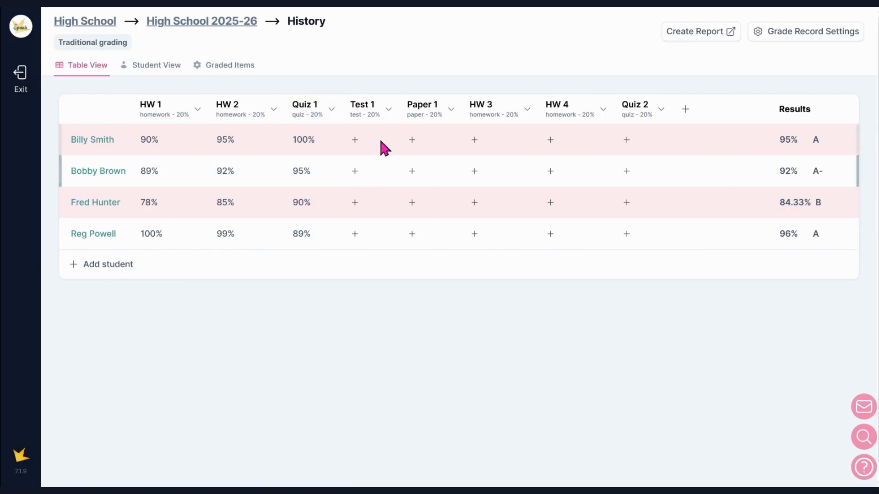
# Link the Test 1 graded item in the History record to the classroom's Test 1 assignment and save the change.
pyautogui.click(389, 112)
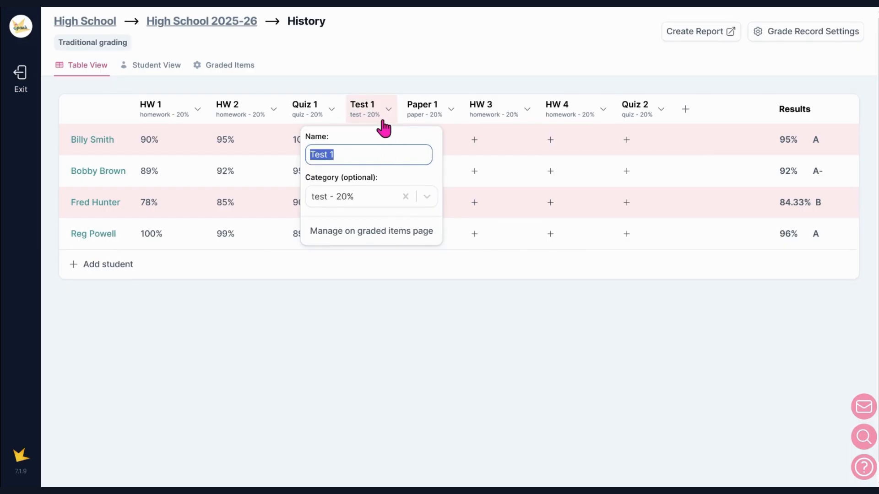
pyautogui.click(247, 73)
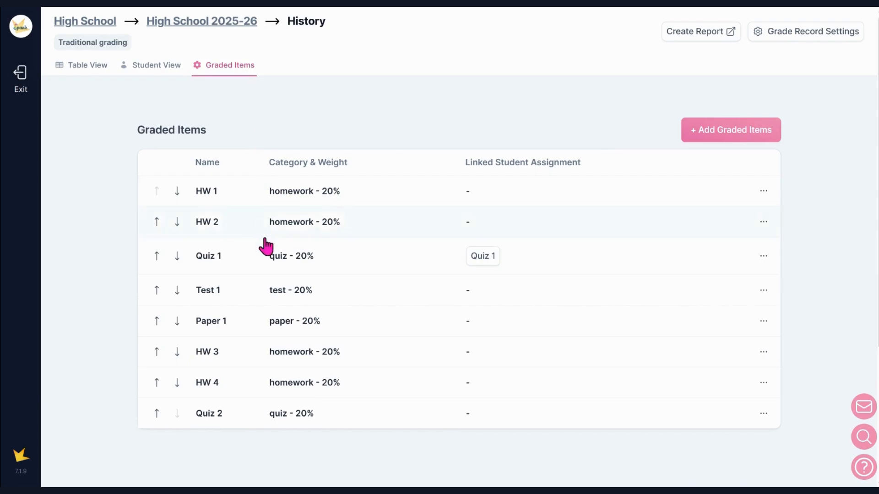
pyautogui.click(292, 296)
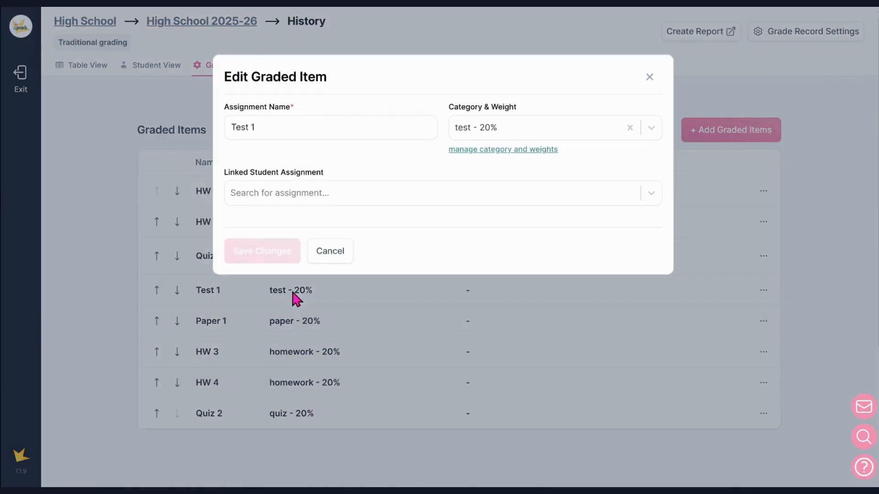
pyautogui.click(327, 196)
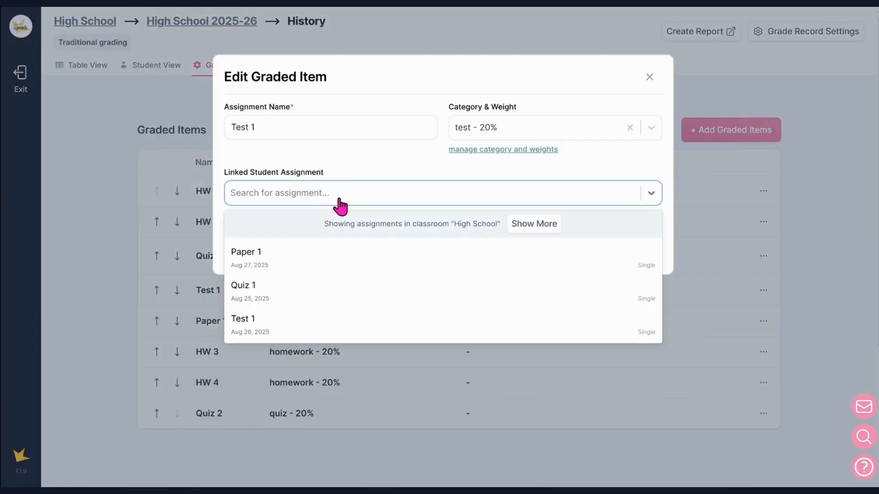
pyautogui.click(337, 331)
pyautogui.click(284, 293)
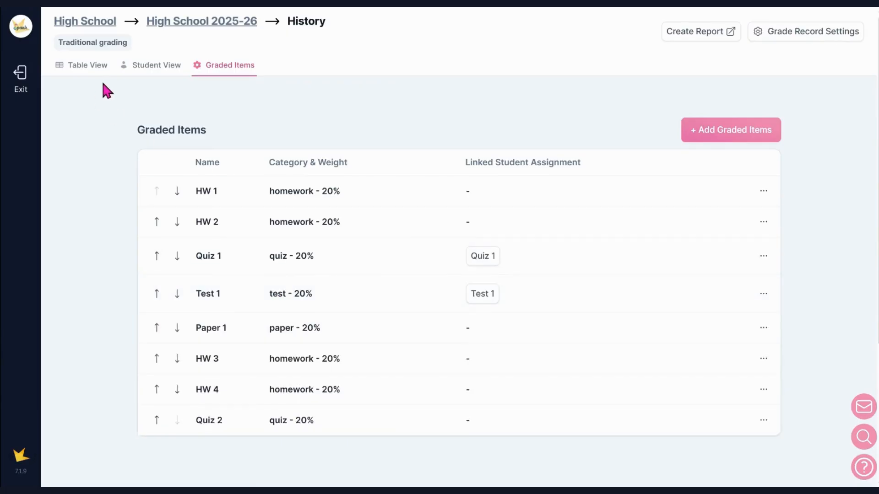
# Return to the 2025-2026 High School classroom and open the submissions and grades of the Test 1 assignment.
pyautogui.click(28, 83)
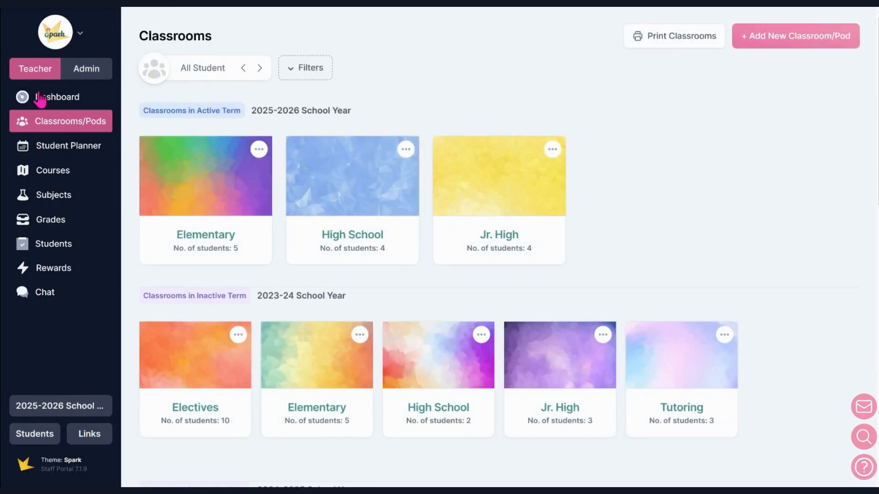
pyautogui.click(323, 170)
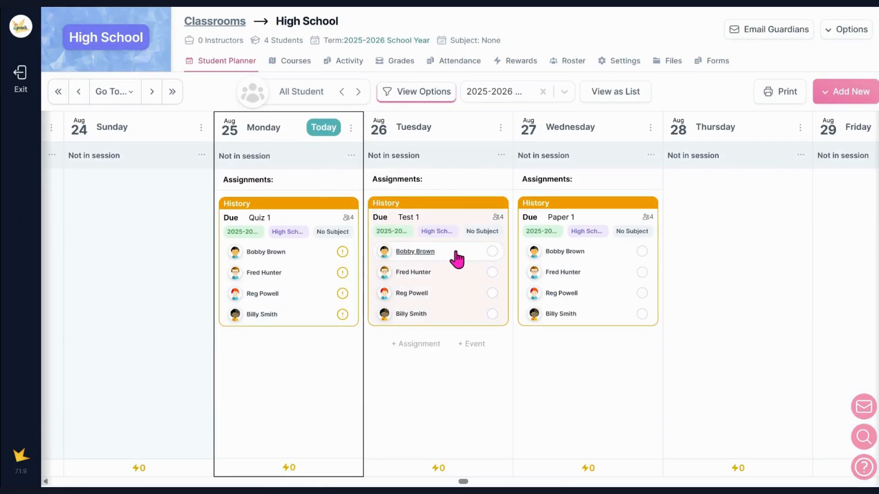
pyautogui.click(448, 225)
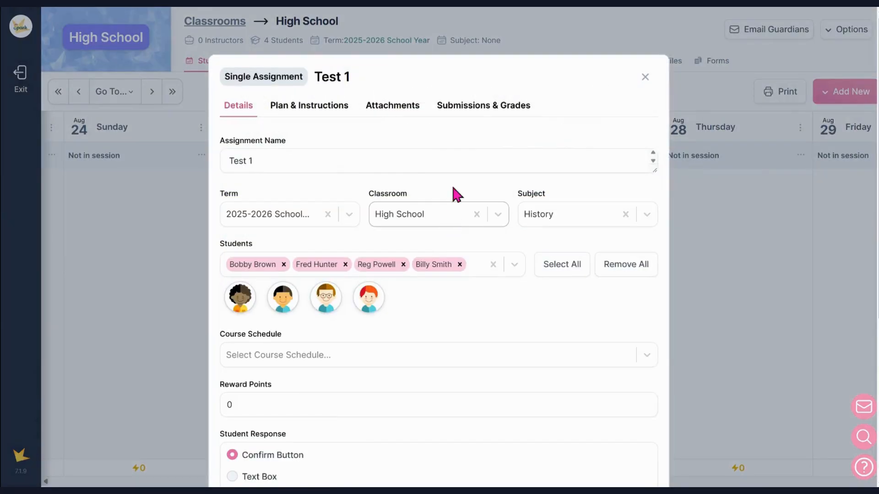
pyautogui.click(476, 105)
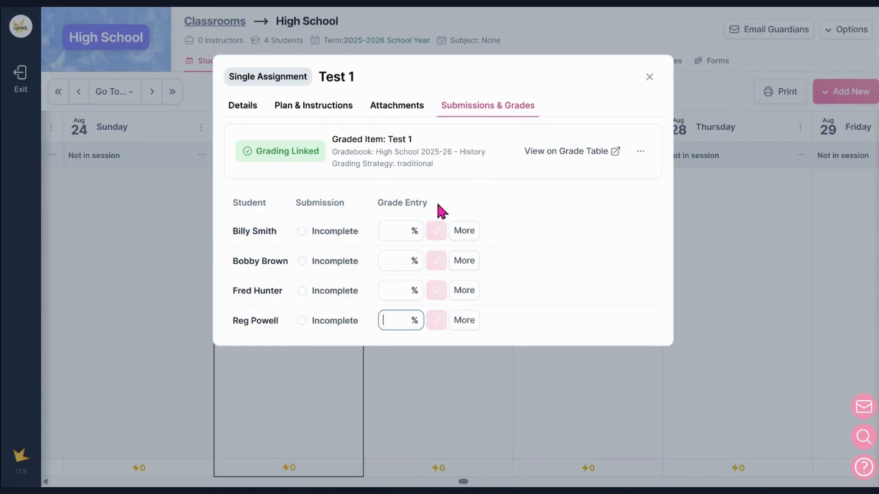
# Enter and save Test 1 grades of 99% for the first listed student and 98% for the second.
pyautogui.click(398, 235)
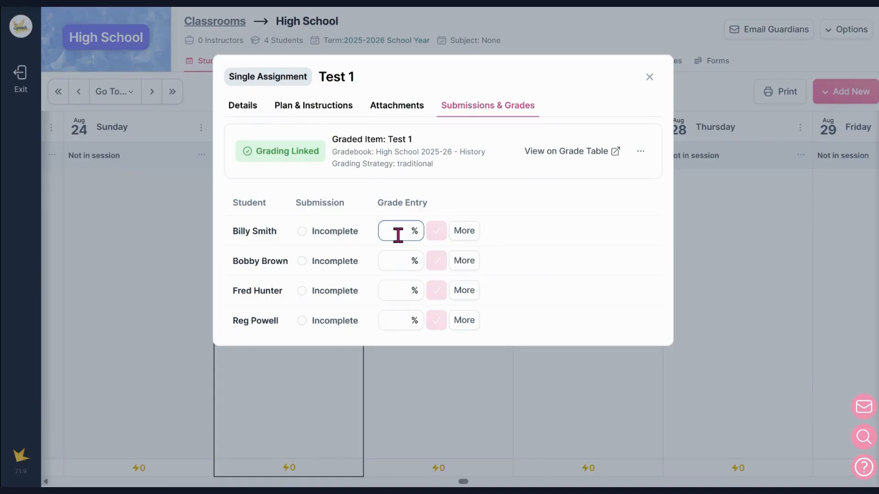
pyautogui.write('99')
pyautogui.click(437, 231)
pyautogui.click(398, 260)
pyautogui.write('98')
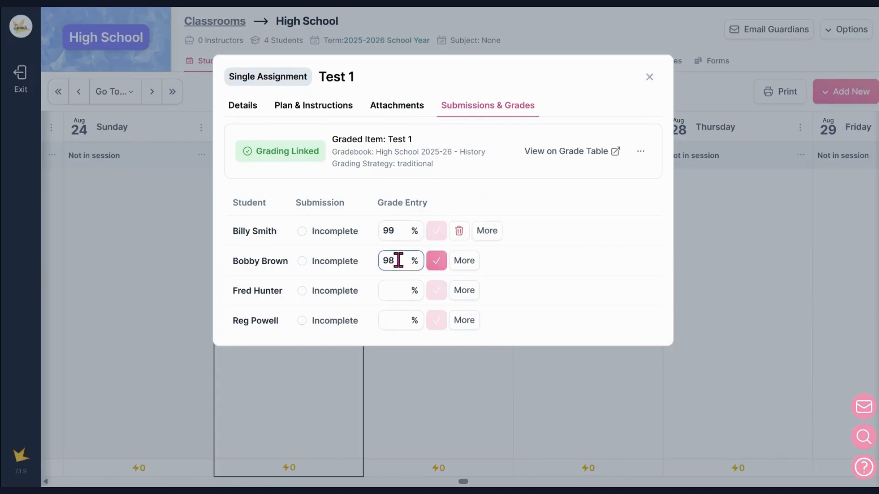
pyautogui.click(436, 265)
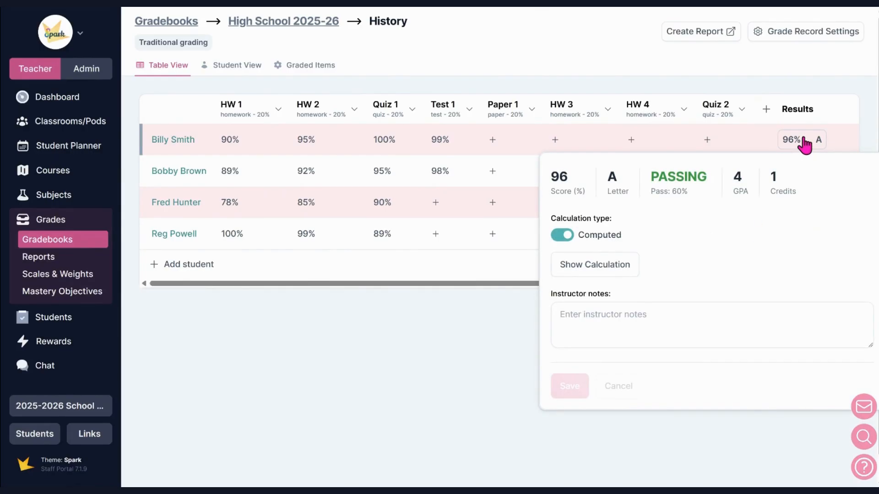
# In the History student view, override the first student's computed final score with a manual result of 95% and save it.
pyautogui.click(245, 69)
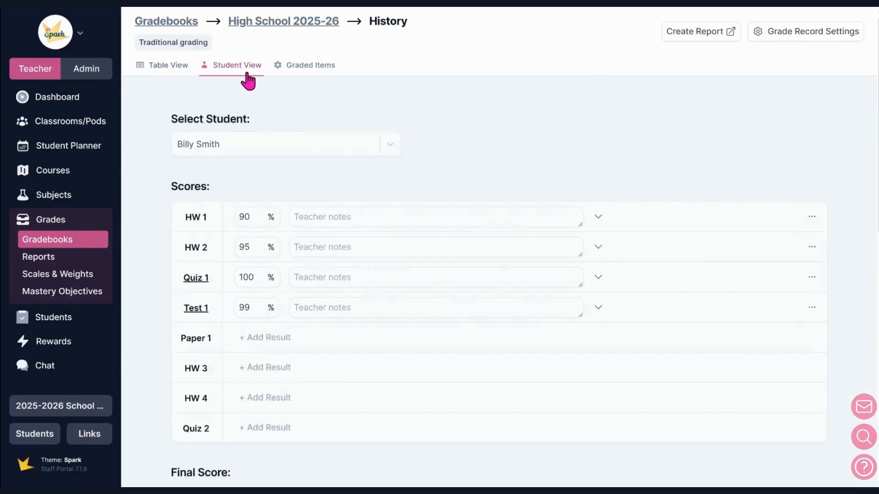
pyautogui.scroll(-6, 320, 180)
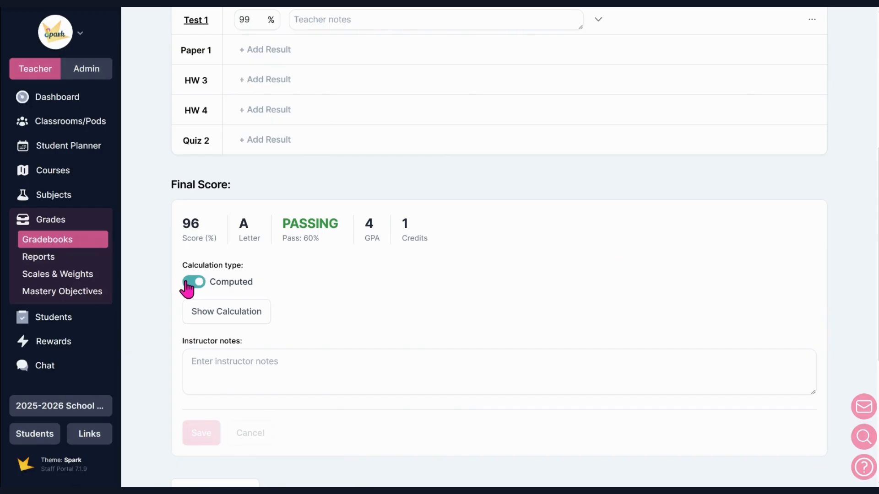
pyautogui.click(187, 282)
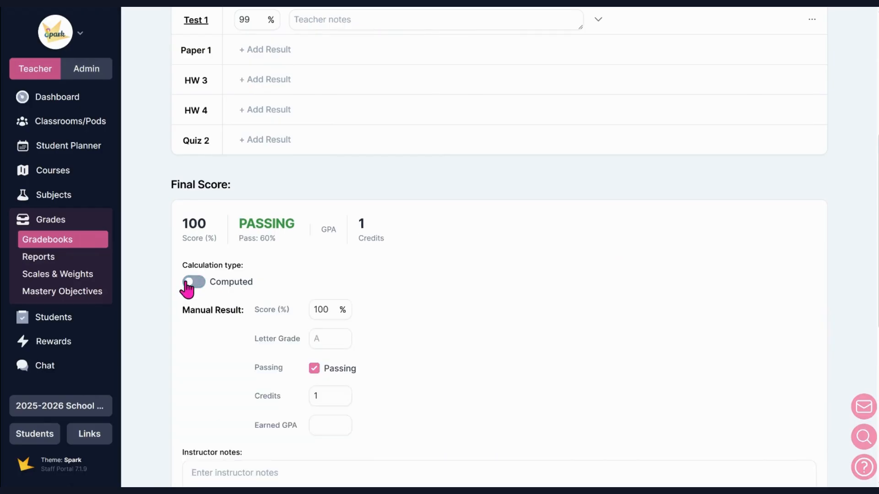
pyautogui.doubleClick(329, 308)
pyautogui.write('95')
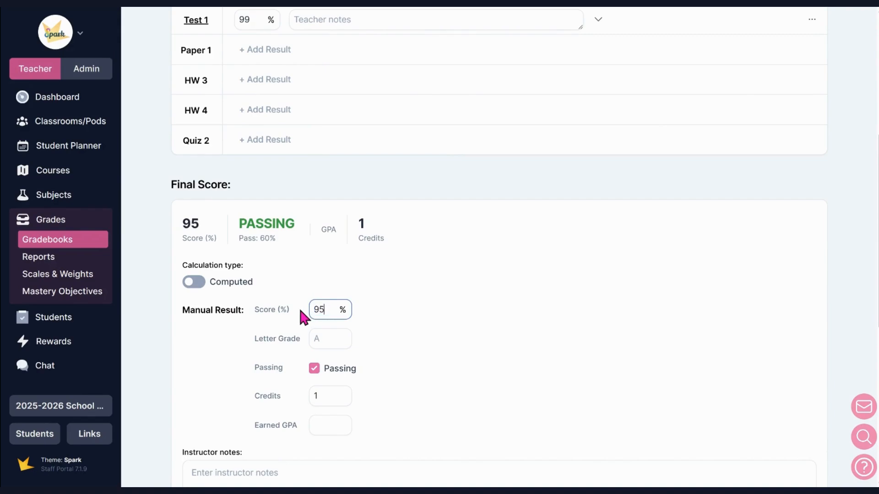
pyautogui.scroll(-3, 317, 366)
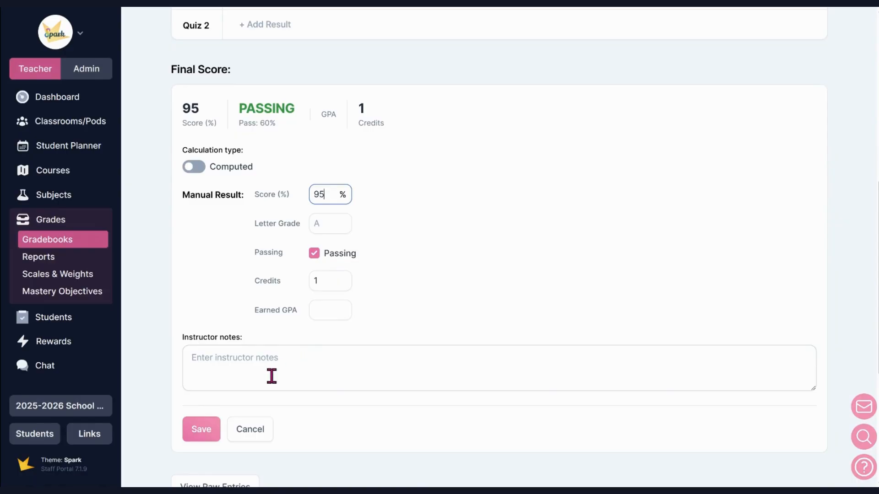
pyautogui.click(202, 430)
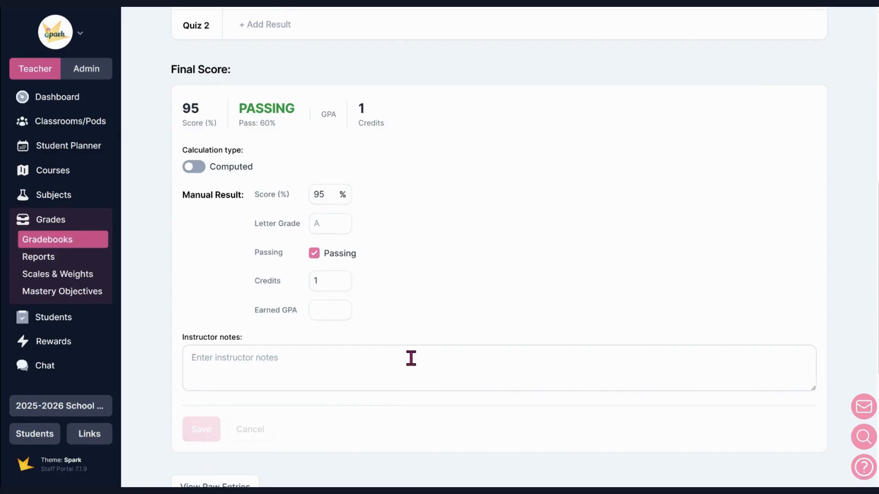
# View all students' scores and results for the History record in the table view.
pyautogui.scroll(9, 411, 359)
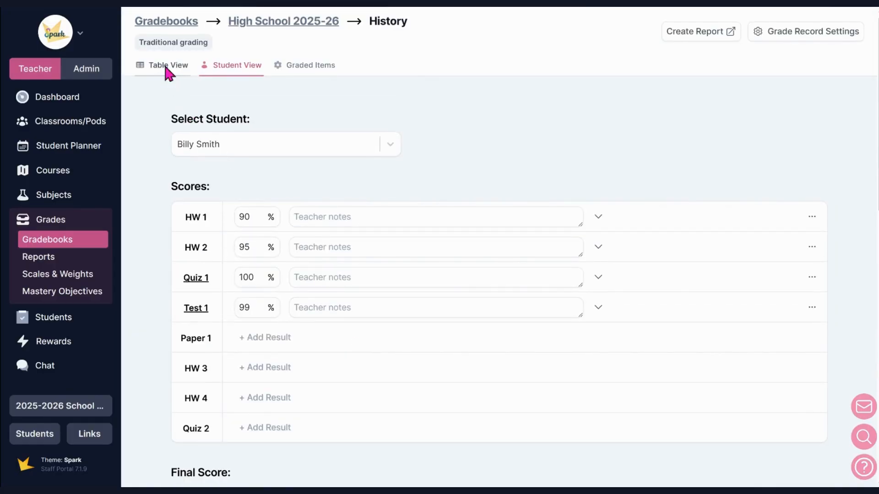
pyautogui.click(165, 71)
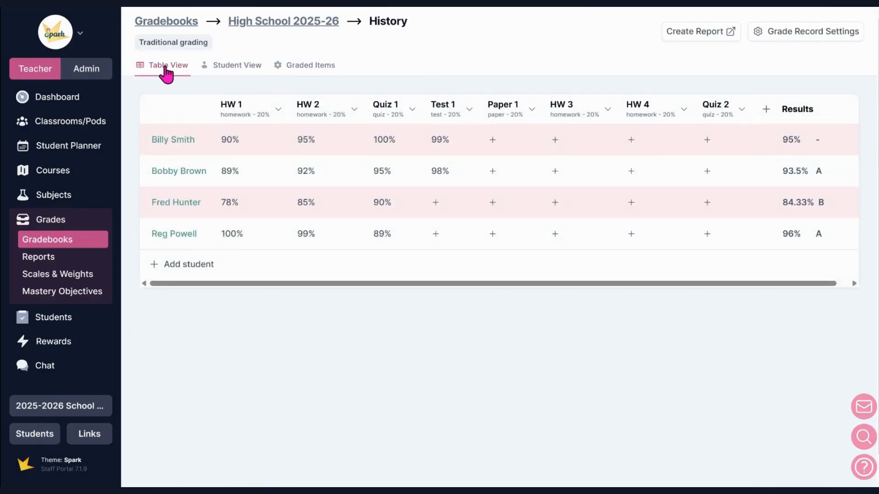
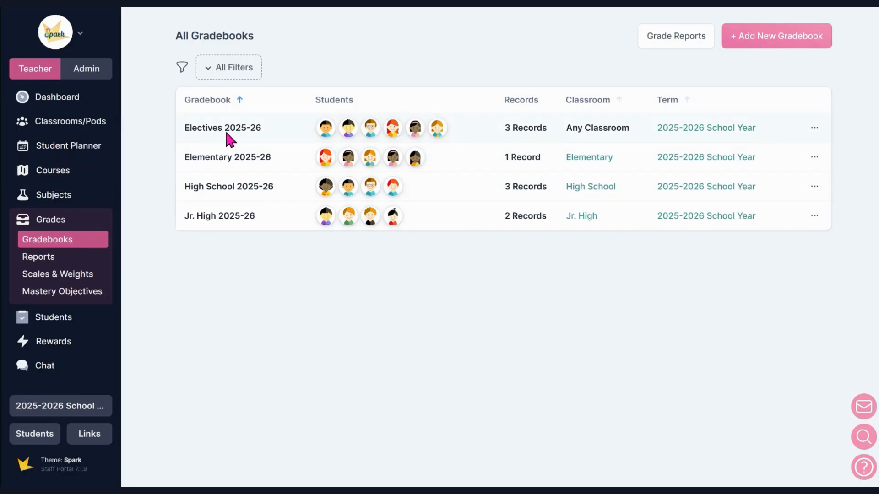
# In the Electives 2025-26 gradebook, start a new grade record named P.E. with its instructor and the subject P.E.
pyautogui.click(229, 139)
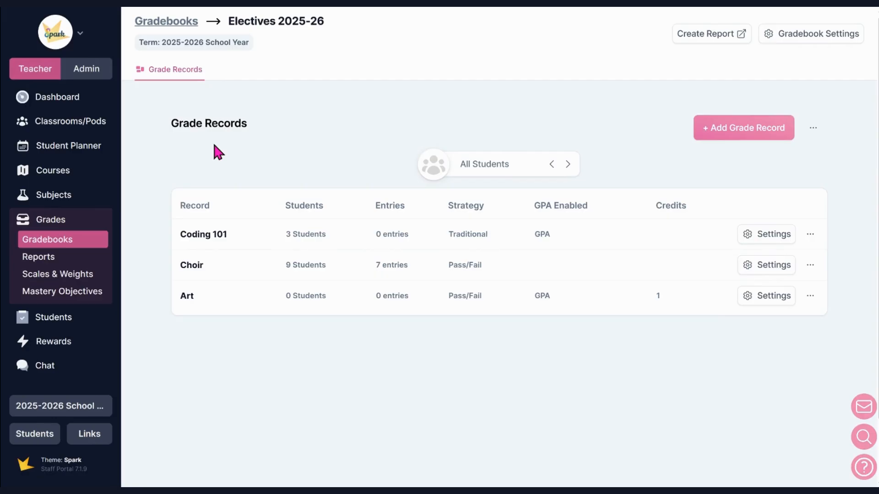
pyautogui.click(731, 129)
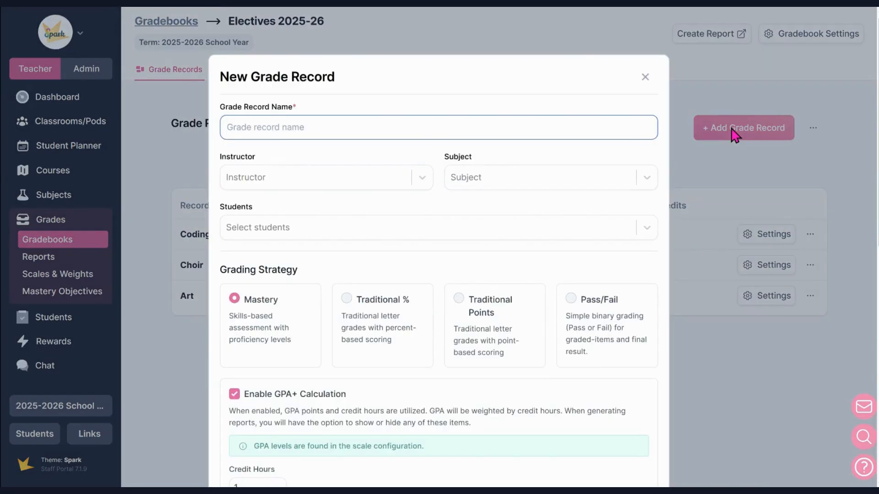
pyautogui.write('P.E.')
pyautogui.click(423, 178)
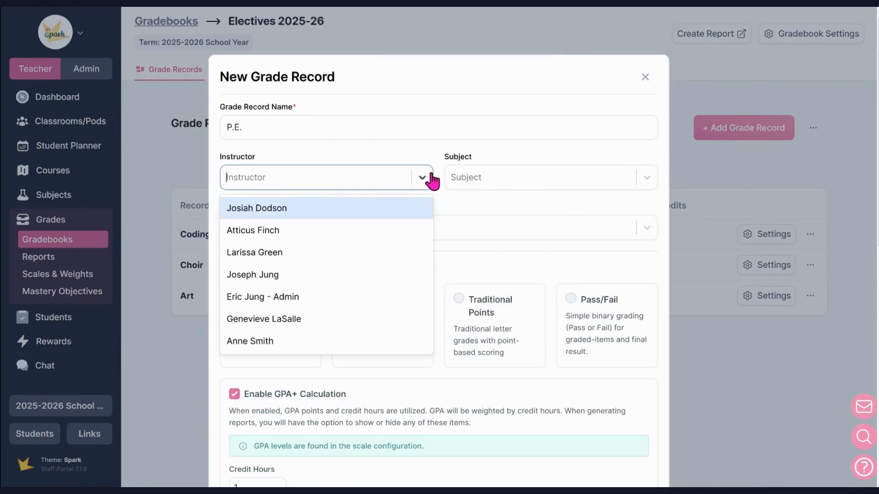
pyautogui.click(378, 275)
pyautogui.click(547, 180)
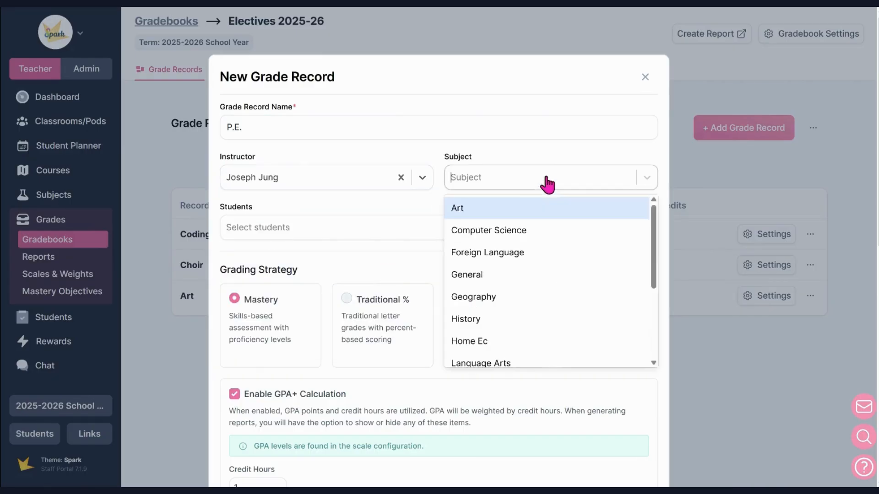
pyautogui.scroll(-3, 514, 229)
pyautogui.click(501, 311)
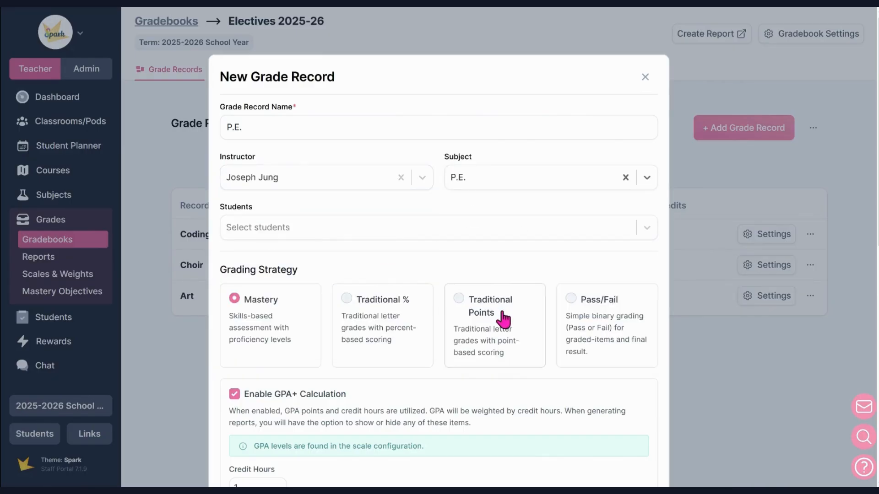
# Assign the first four listed students to the new P.E. grade record.
pyautogui.click(490, 234)
pyautogui.click(450, 293)
pyautogui.click(450, 293)
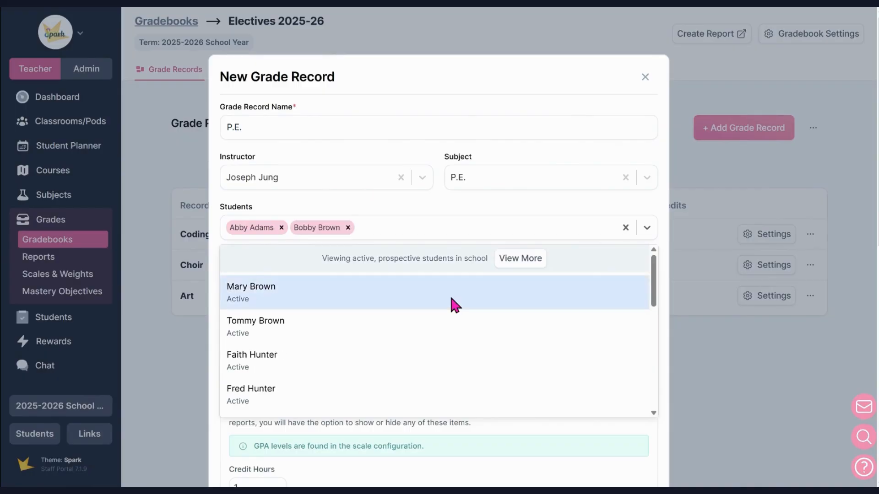
pyautogui.click(449, 293)
pyautogui.click(449, 293)
pyautogui.click(508, 202)
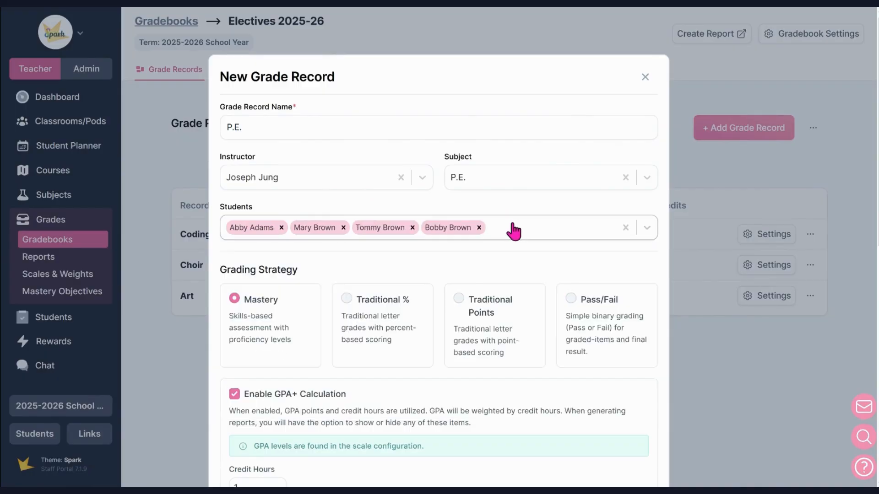
# Choose the Pass/Fail grading strategy, set the credit hours to 0.5, and create the P.E. record.
pyautogui.scroll(-3, 512, 232)
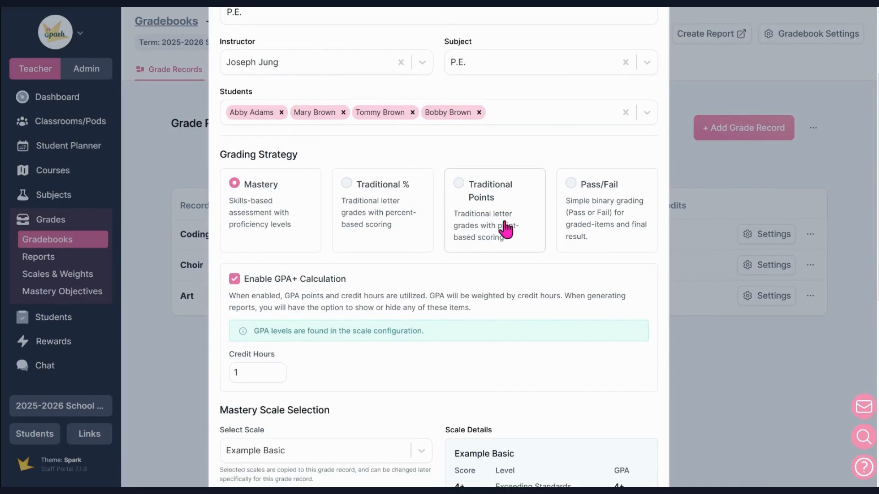
pyautogui.click(586, 210)
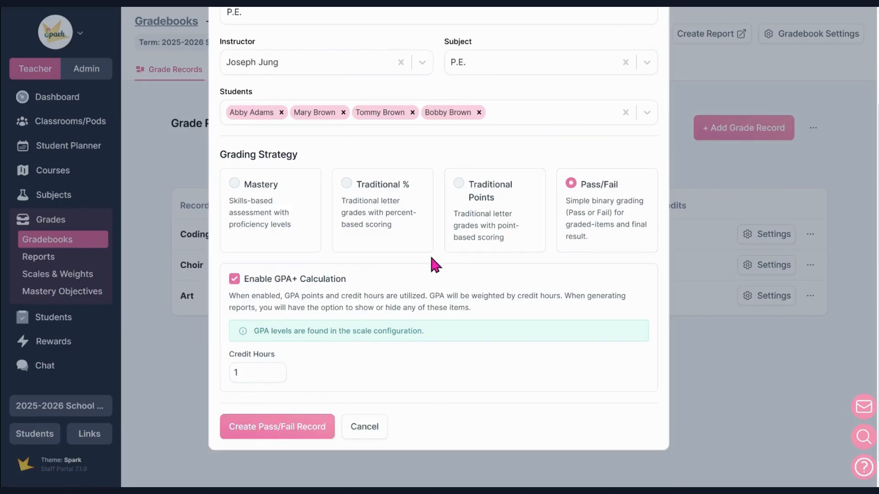
pyautogui.scroll(-1, 362, 266)
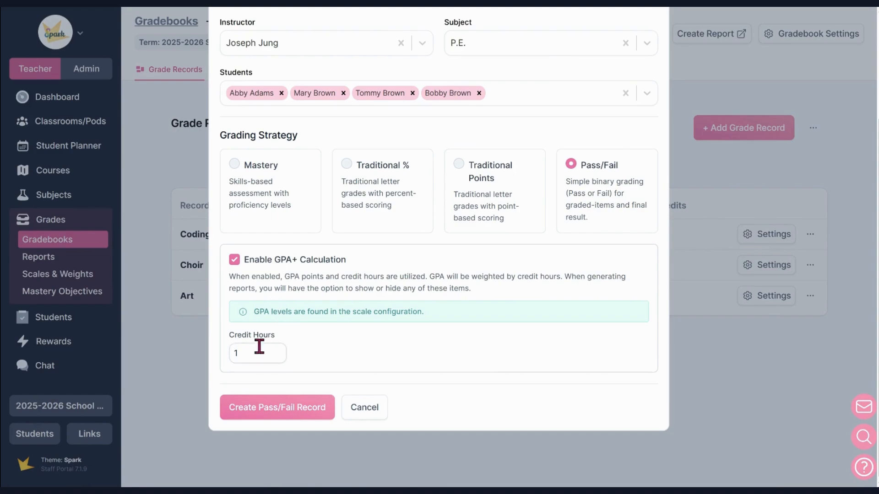
pyautogui.moveTo(259, 352); pyautogui.dragTo(227, 359)
pyautogui.click(308, 409)
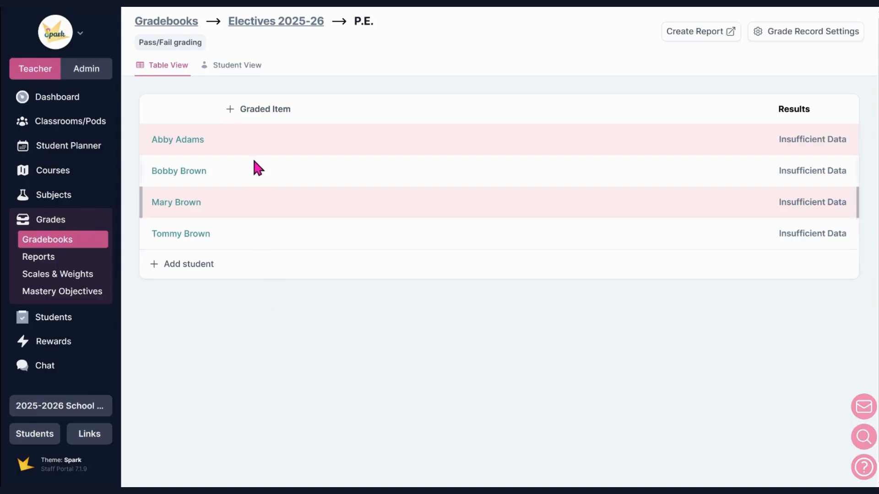
# Add a graded item named Day 1 to the P.E. record.
pyautogui.click(251, 112)
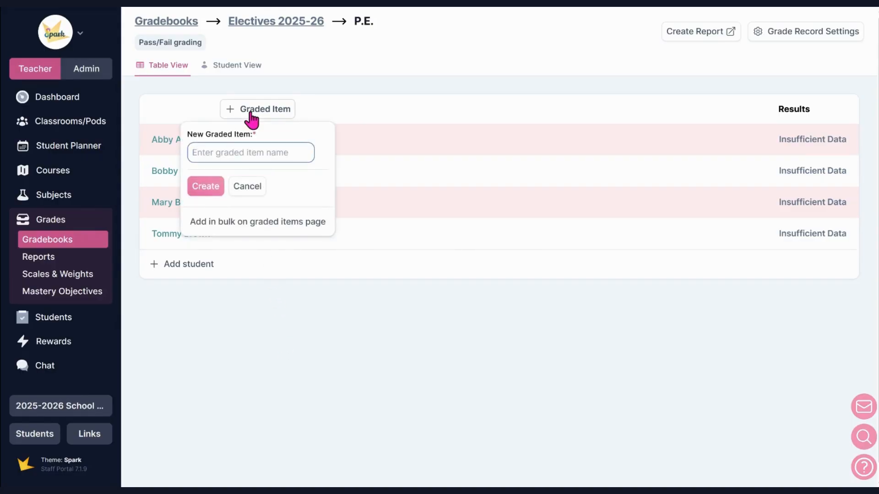
pyautogui.write('Day 1')
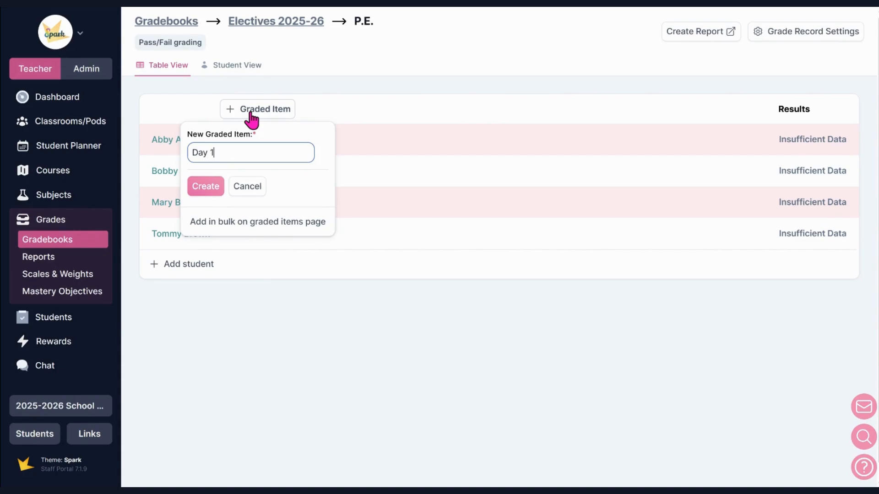
pyautogui.click(197, 186)
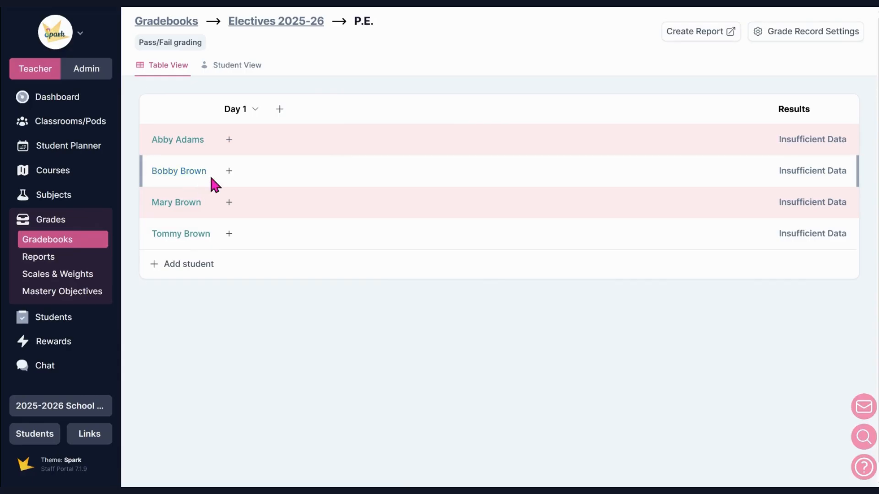
# Record and save Day 1 as a pass for the first listed student and a fail for the second.
pyautogui.click(227, 144)
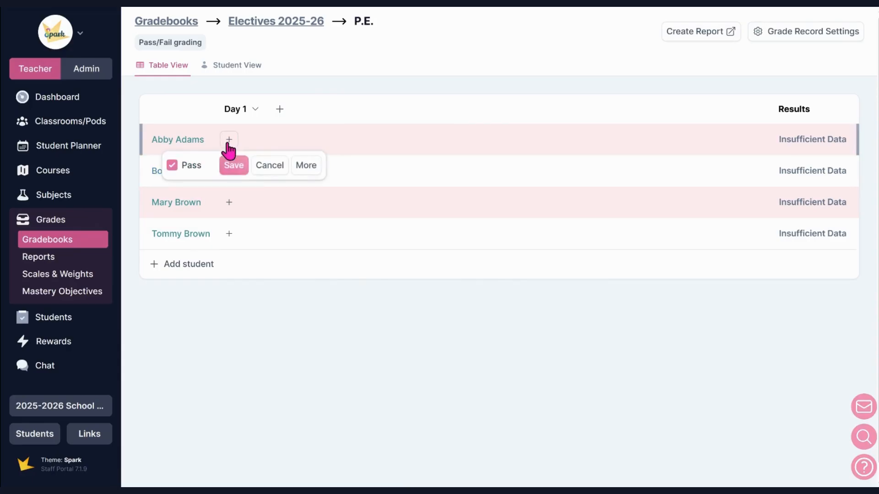
pyautogui.click(199, 173)
pyautogui.click(200, 173)
pyautogui.click(227, 167)
pyautogui.click(228, 176)
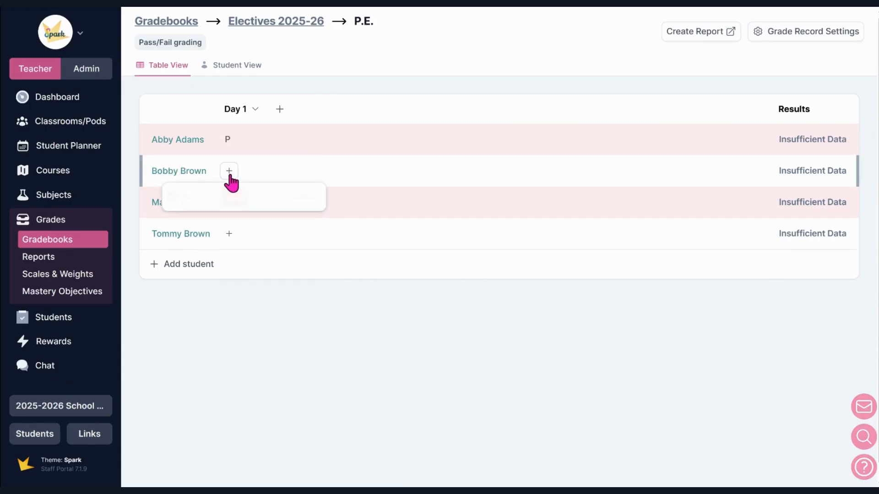
pyautogui.click(200, 196)
pyautogui.click(235, 197)
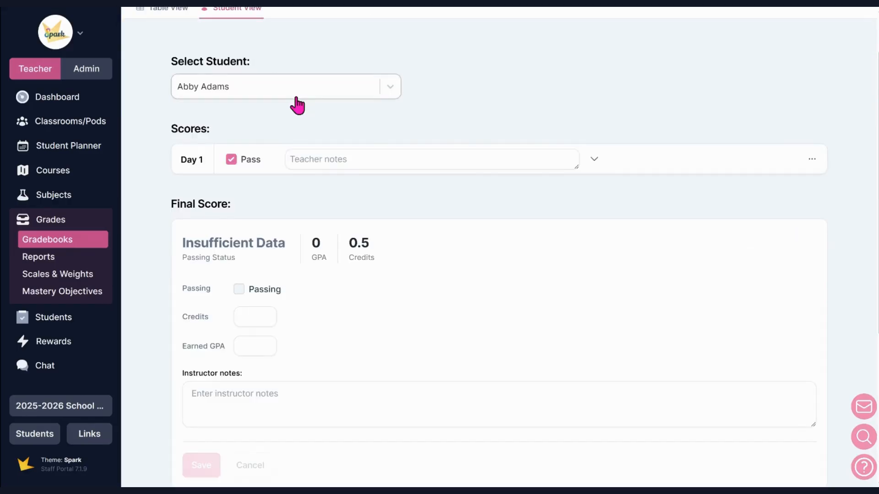
# In the P.E. student view, record and save a Day 1 pass for the third listed student.
pyautogui.scroll(2, 296, 98)
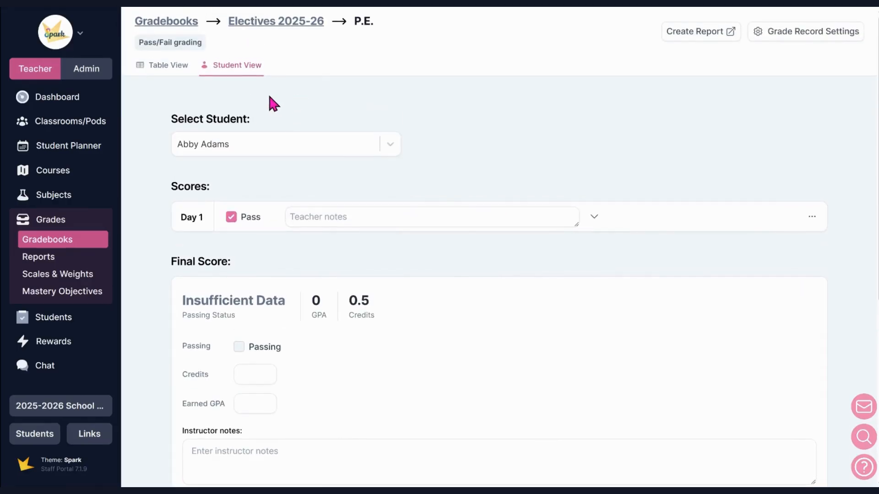
pyautogui.scroll(-3, 292, 129)
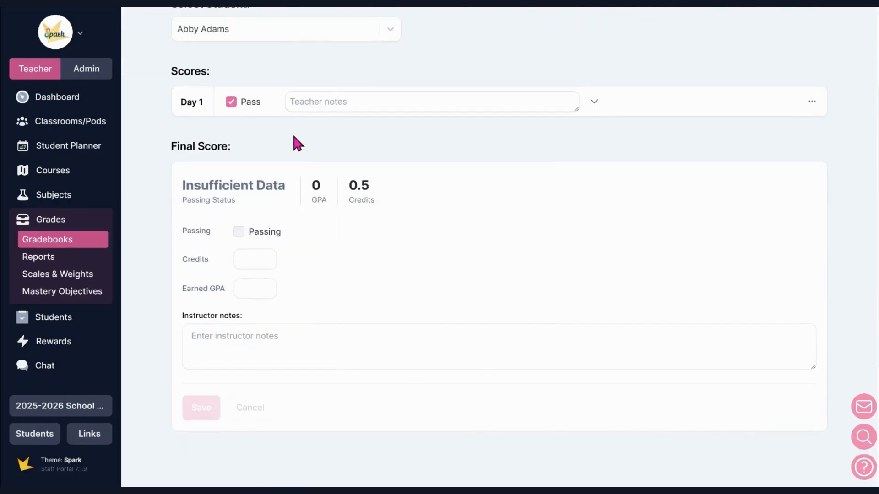
pyautogui.click(281, 31)
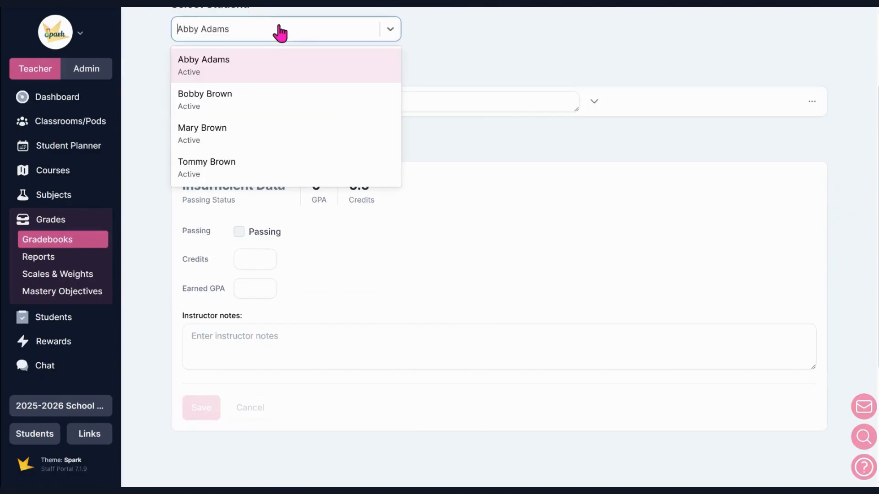
pyautogui.click(263, 137)
pyautogui.click(256, 102)
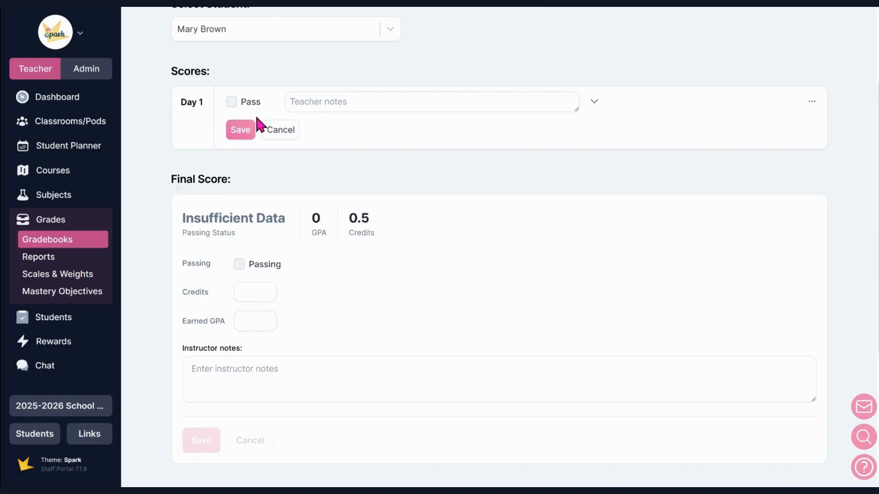
pyautogui.click(249, 101)
pyautogui.click(246, 130)
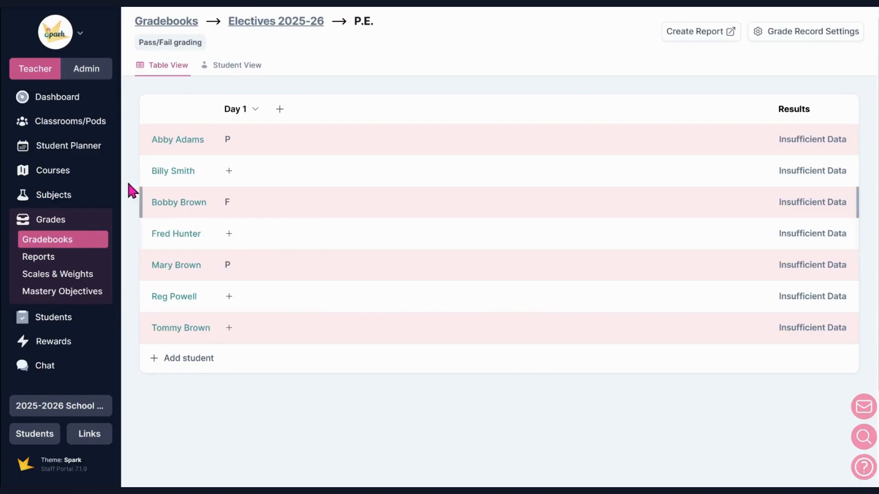
pyautogui.click(86, 152)
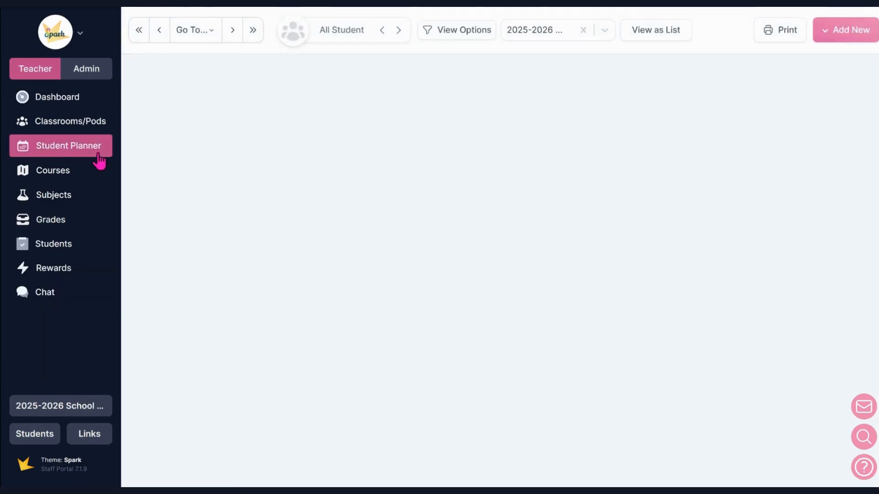
pyautogui.scroll(-6, 502, 163)
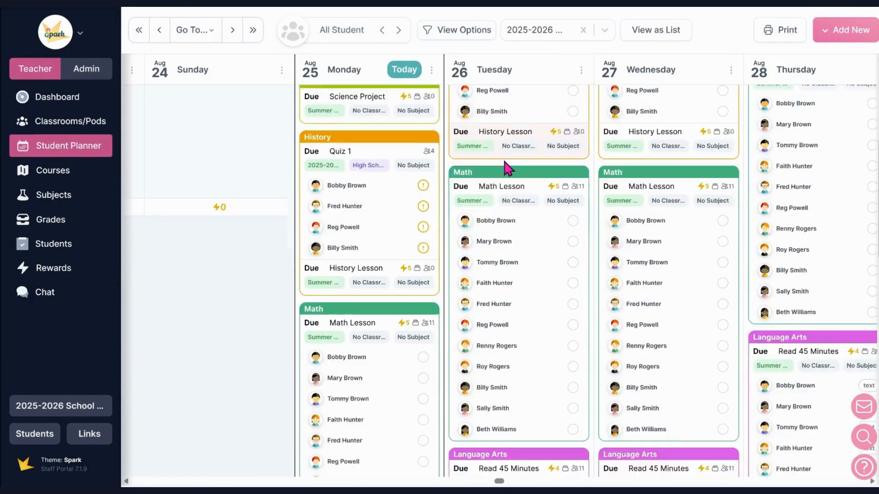
pyautogui.scroll(6, 507, 171)
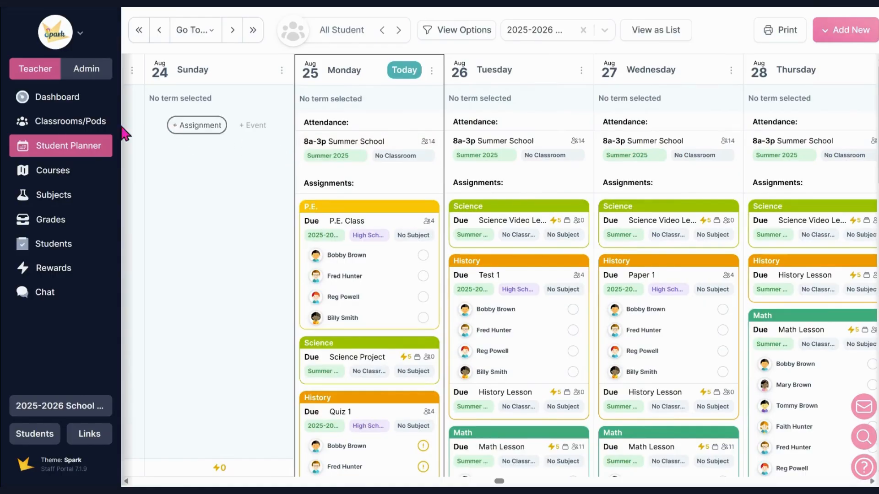
# Open the submissions and grades of the P.E. Class assignment in the 2025-2026 High School classroom.
pyautogui.click(93, 132)
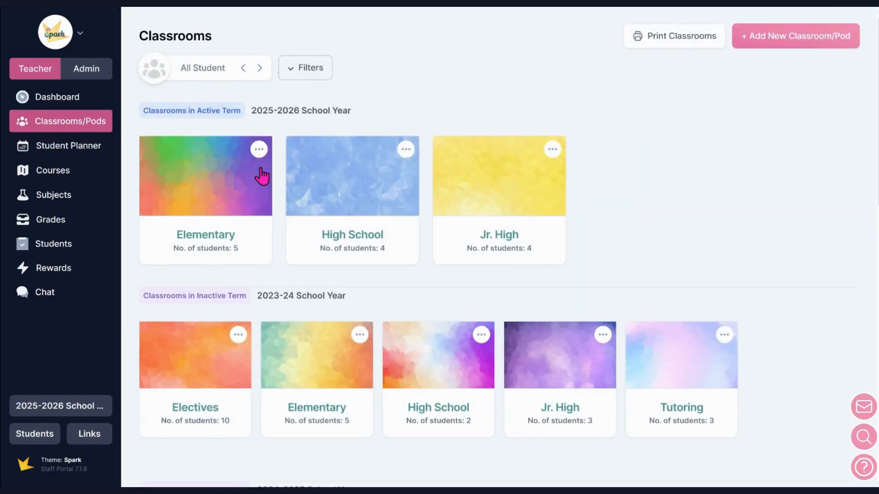
pyautogui.click(321, 180)
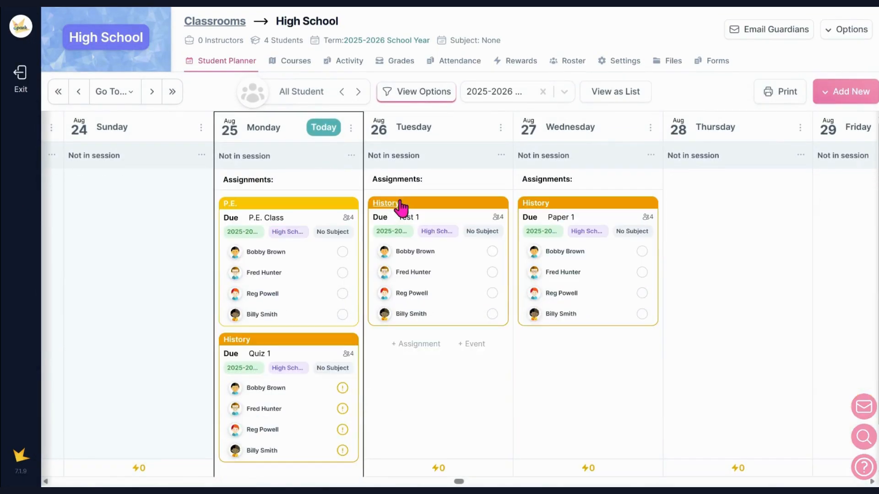
pyautogui.click(317, 223)
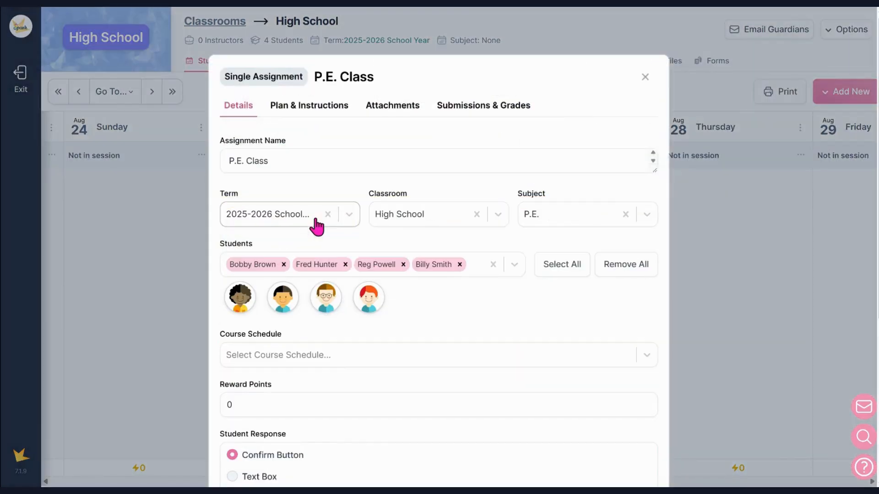
pyautogui.click(481, 106)
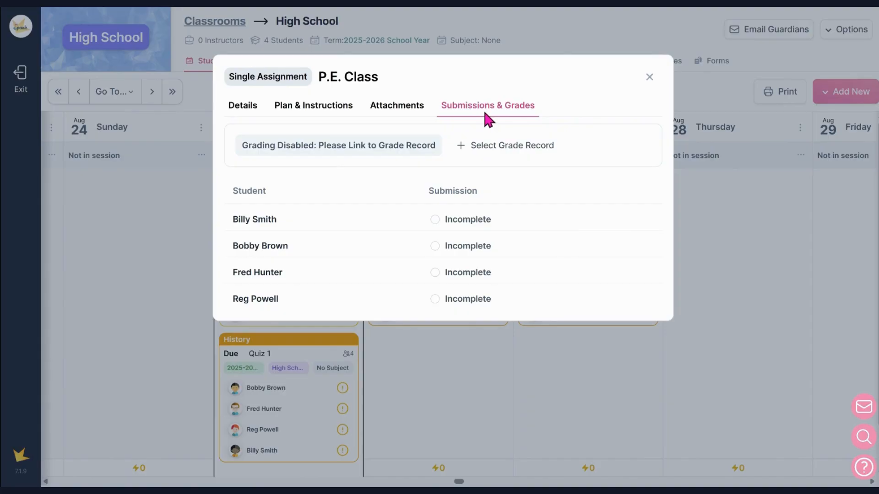
# Choose the P.E. record of the Electives 2025-26 gradebook as the assignment's grade record.
pyautogui.click(498, 153)
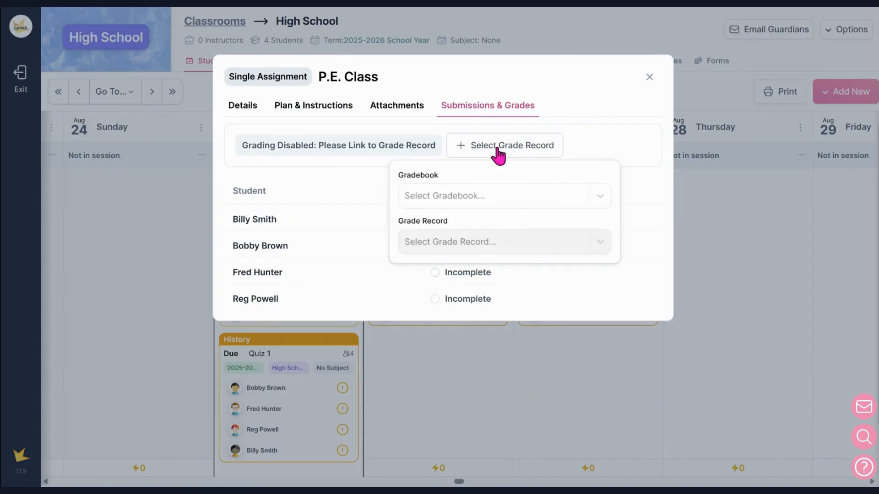
pyautogui.click(498, 196)
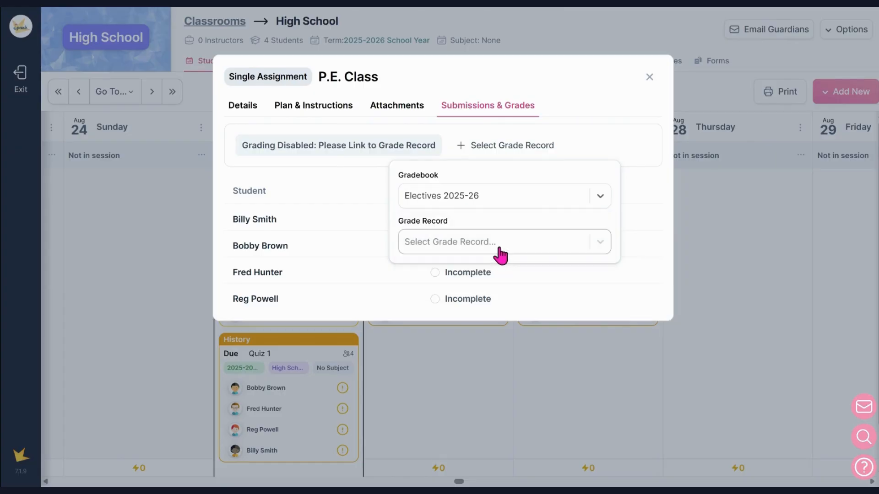
pyautogui.click(497, 247)
pyautogui.click(504, 341)
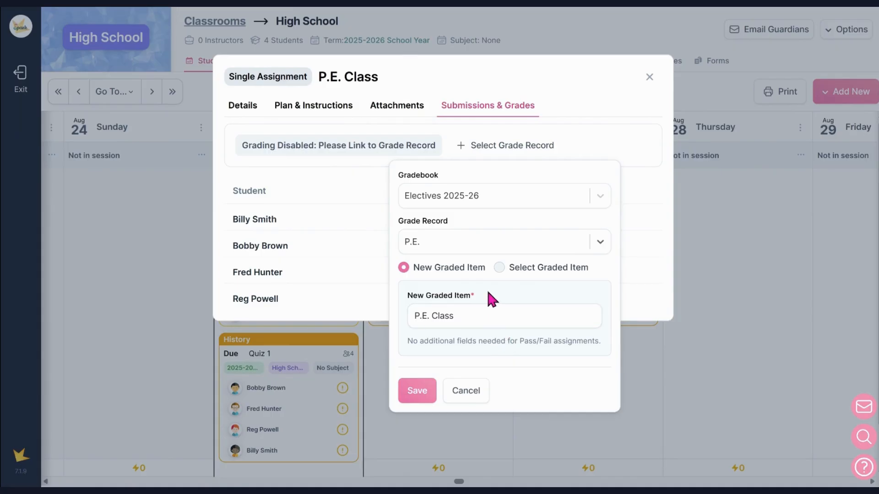
pyautogui.click(514, 271)
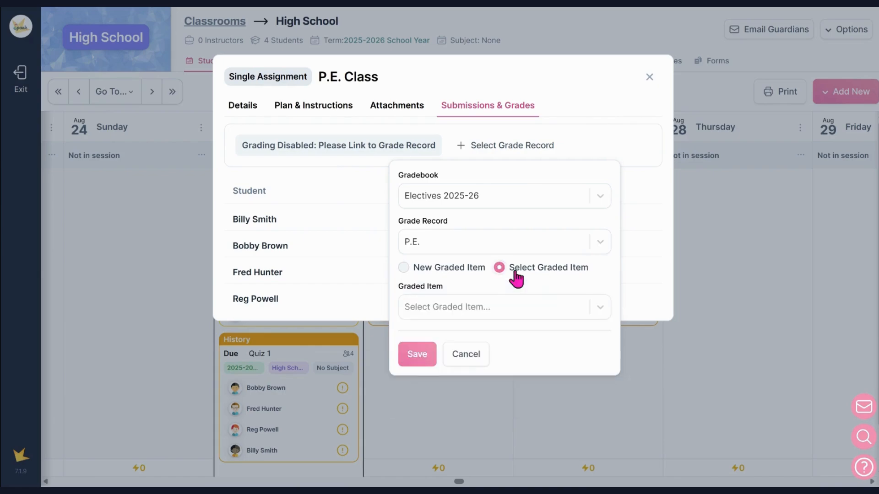
pyautogui.click(512, 307)
pyautogui.click(512, 313)
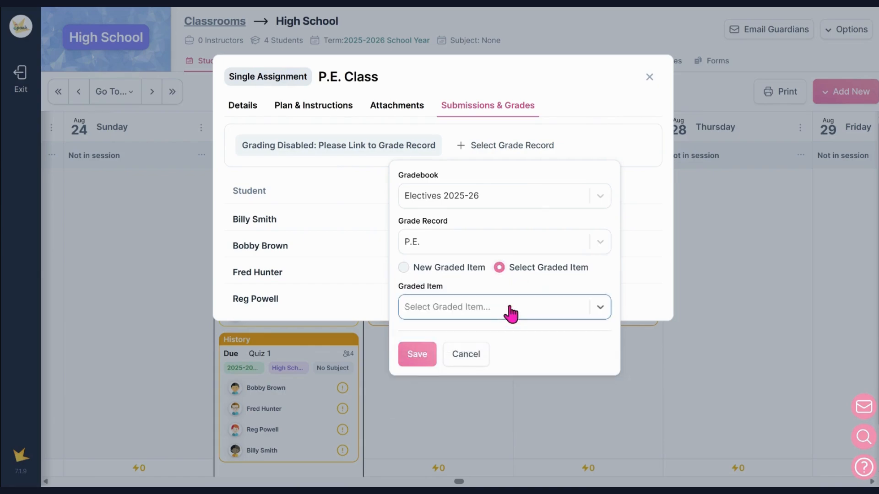
pyautogui.click(450, 270)
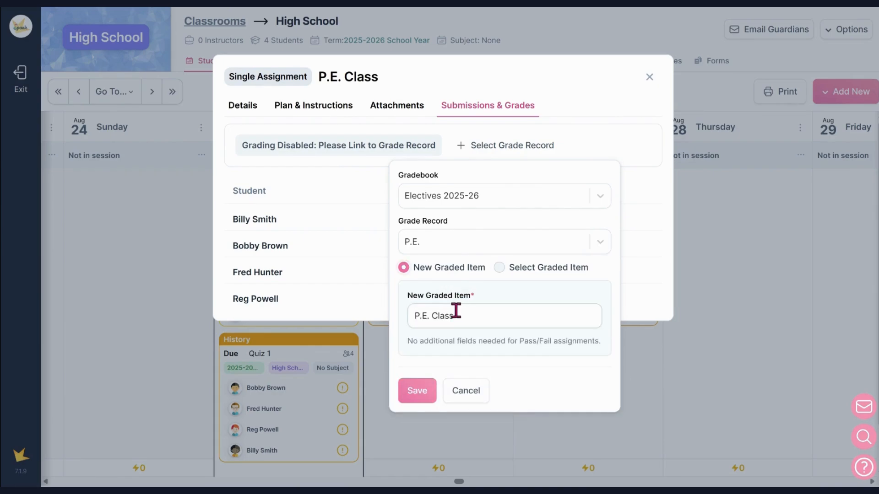
# Name the new graded item P.E. Class Day 2 and save the grading link.
pyautogui.click(461, 308)
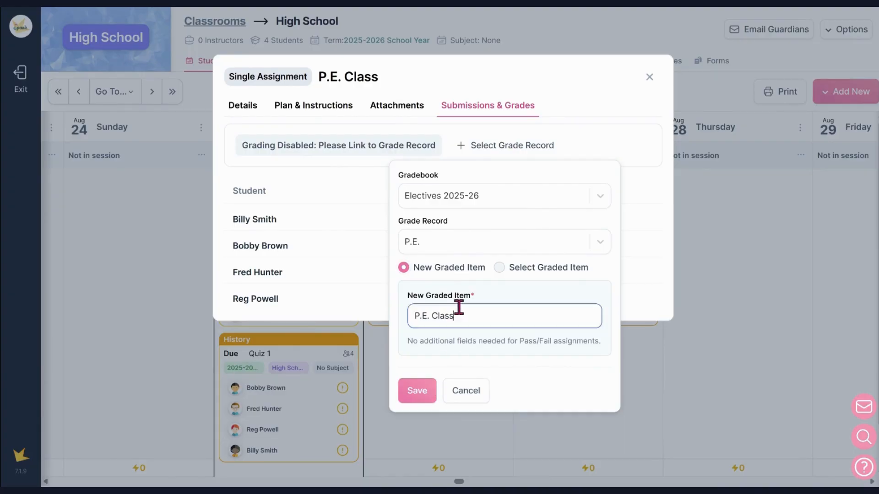
pyautogui.write('Day 2')
pyautogui.click(415, 391)
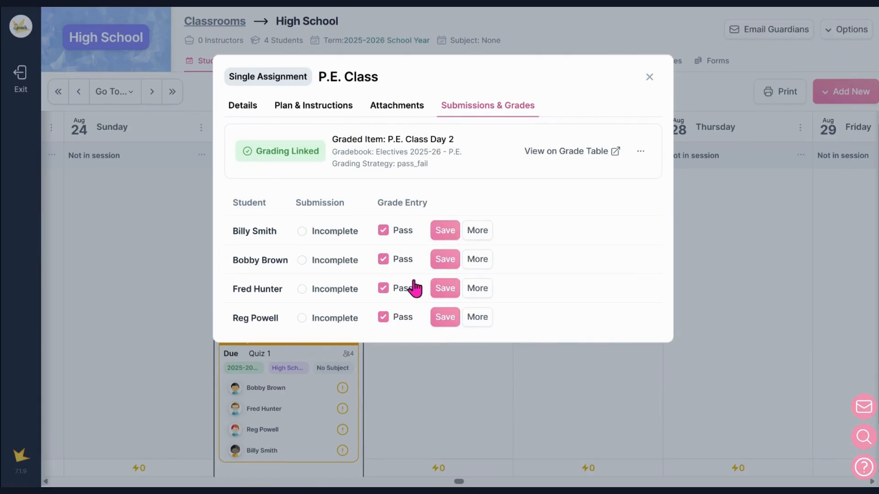
# Save a fail for the third listed student and passes for the other three, and close the assignment.
pyautogui.click(396, 287)
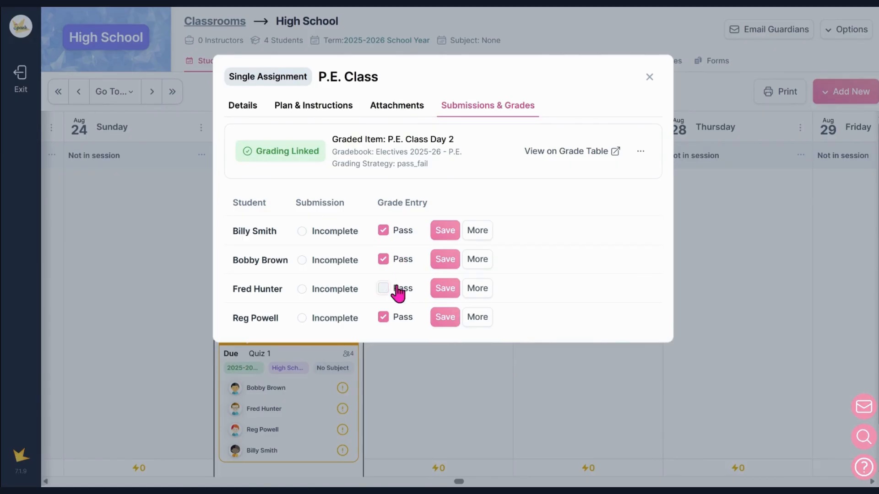
pyautogui.click(444, 289)
pyautogui.click(445, 259)
pyautogui.click(445, 231)
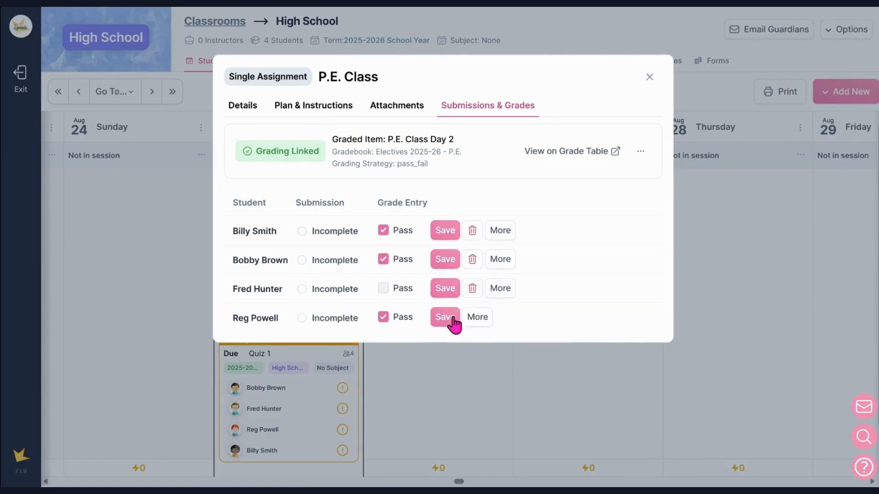
pyautogui.click(445, 318)
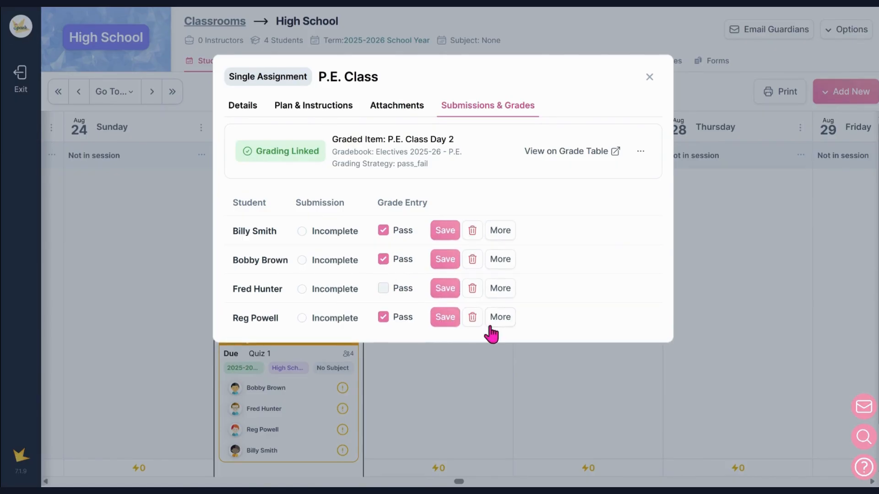
pyautogui.click(649, 79)
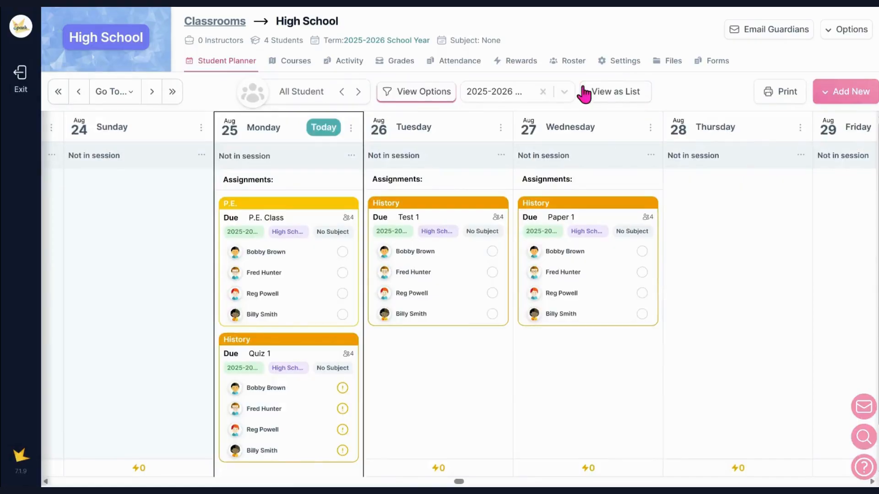
# Open the P.E. grade record of the Electives 2025-26 gradebook from the High School classroom's grades.
pyautogui.click(406, 69)
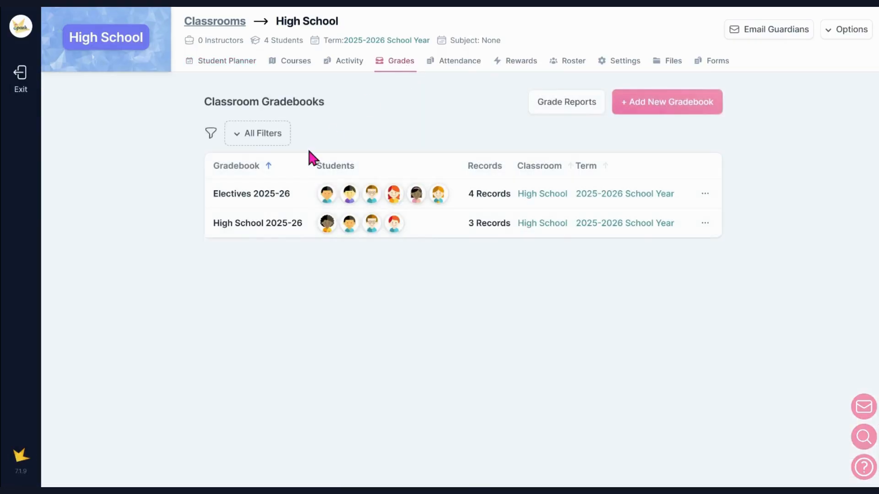
pyautogui.click(284, 197)
pyautogui.click(226, 331)
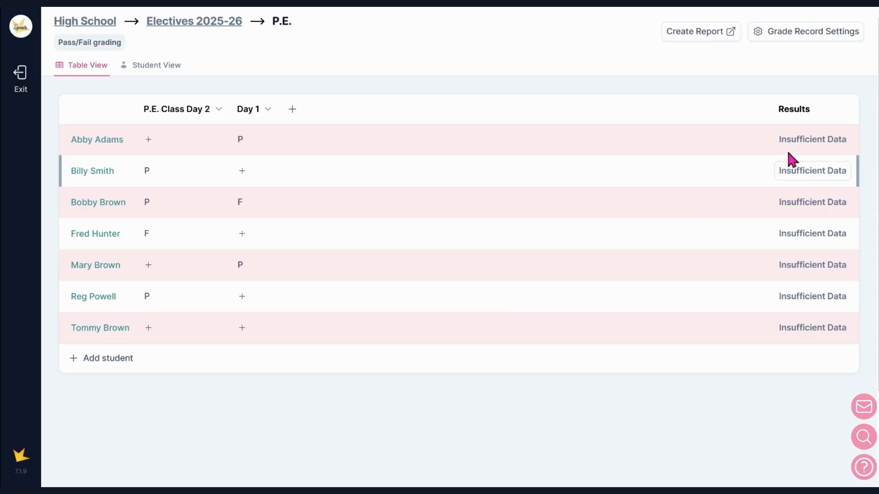
# In the first listed student's P.E. student view, override the final score as passing with .5 credits and save it.
pyautogui.click(799, 148)
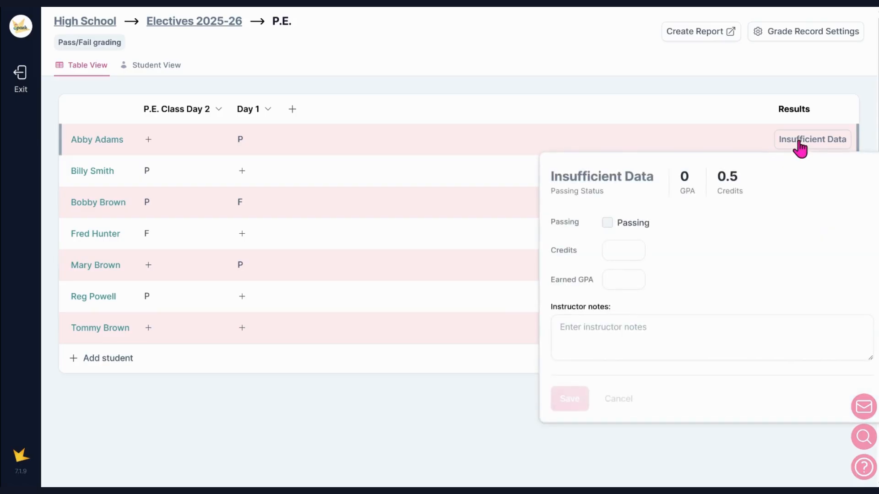
pyautogui.click(178, 69)
pyautogui.scroll(-3, 307, 213)
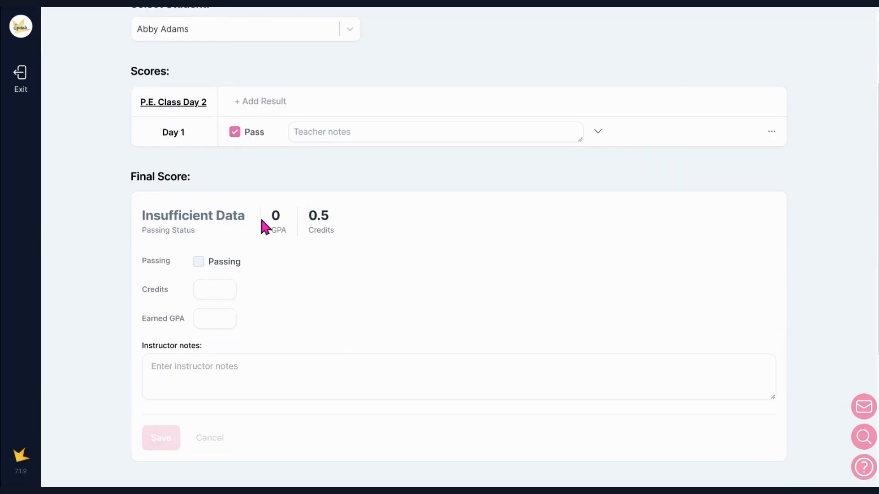
pyautogui.click(200, 263)
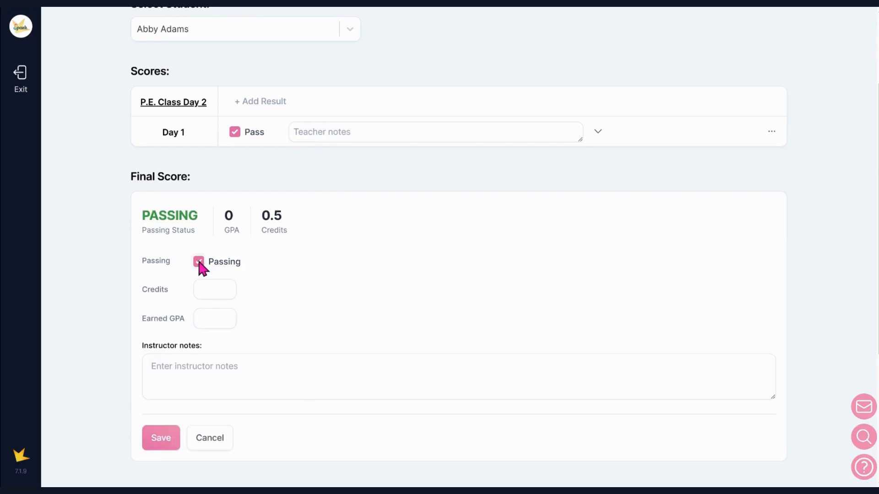
pyautogui.click(199, 262)
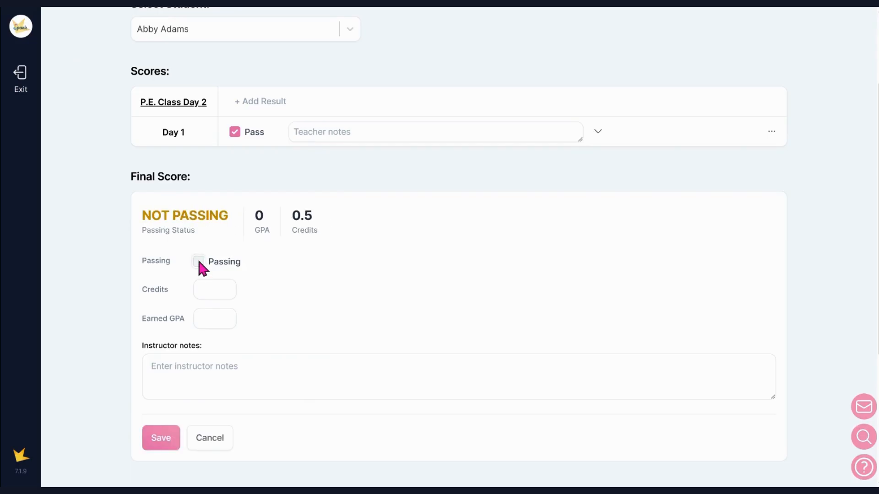
pyautogui.click(199, 262)
pyautogui.click(208, 288)
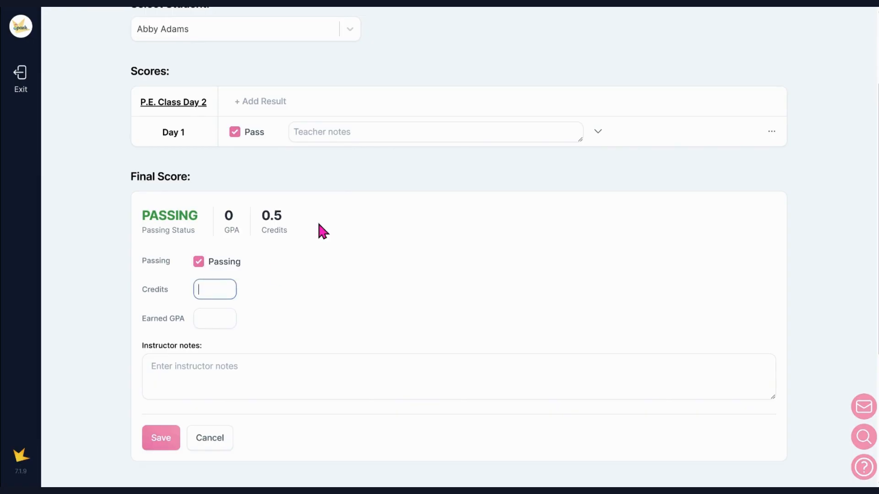
pyautogui.write('.5')
pyautogui.click(173, 439)
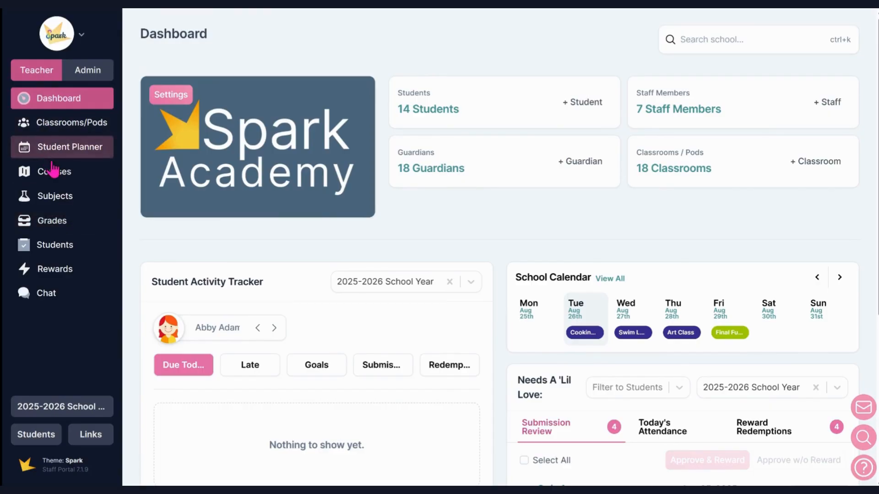
# Start a new Student Grade Report V2 from the grade reports.
pyautogui.click(52, 221)
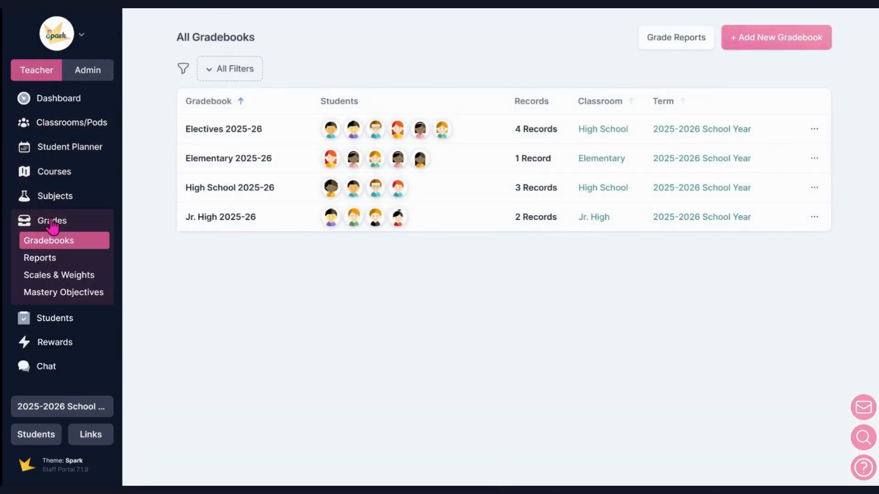
pyautogui.click(49, 259)
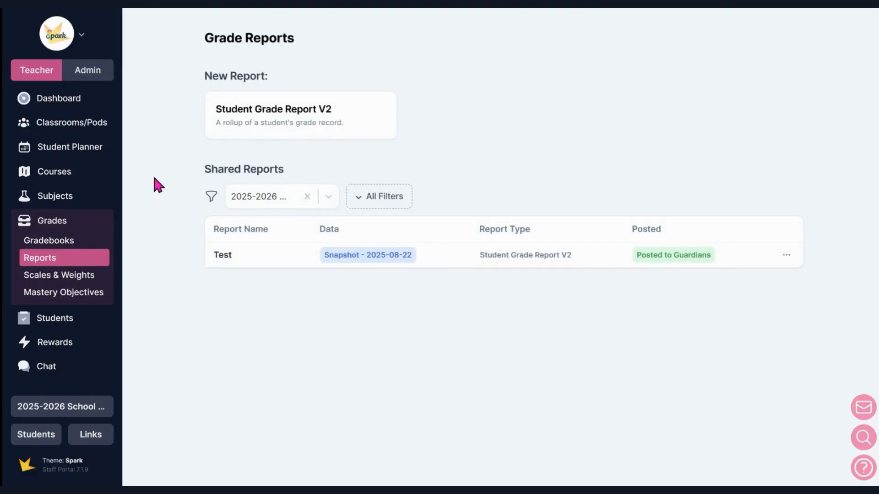
pyautogui.click(280, 132)
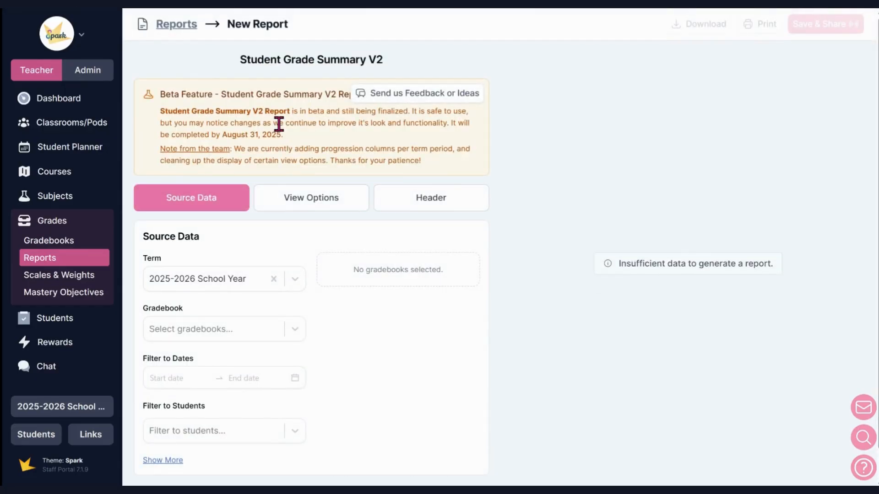
# Examine the terms, including archived ones, and the gradebooks offered as the report's source data.
pyautogui.click(297, 281)
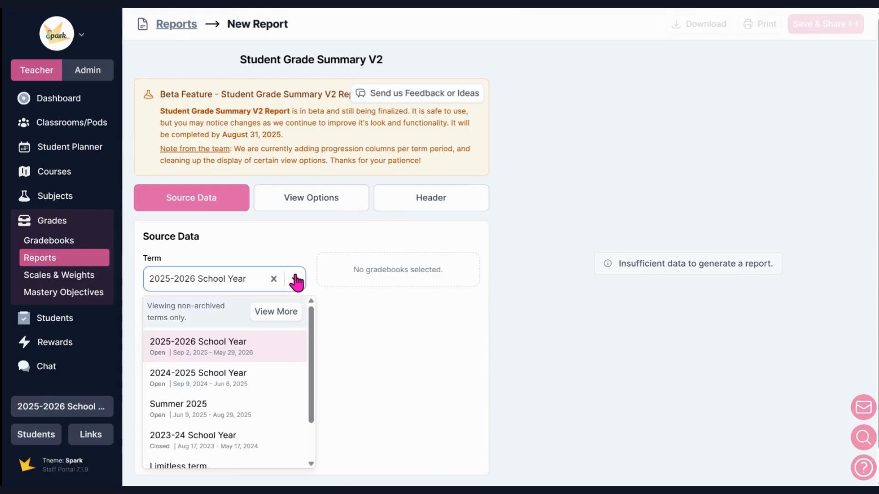
pyautogui.click(296, 281)
pyautogui.click(298, 328)
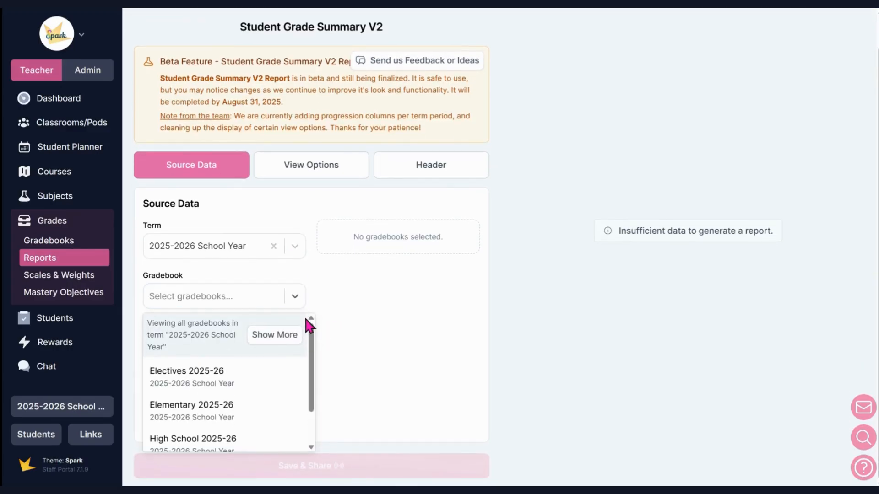
pyautogui.click(302, 298)
pyautogui.click(294, 246)
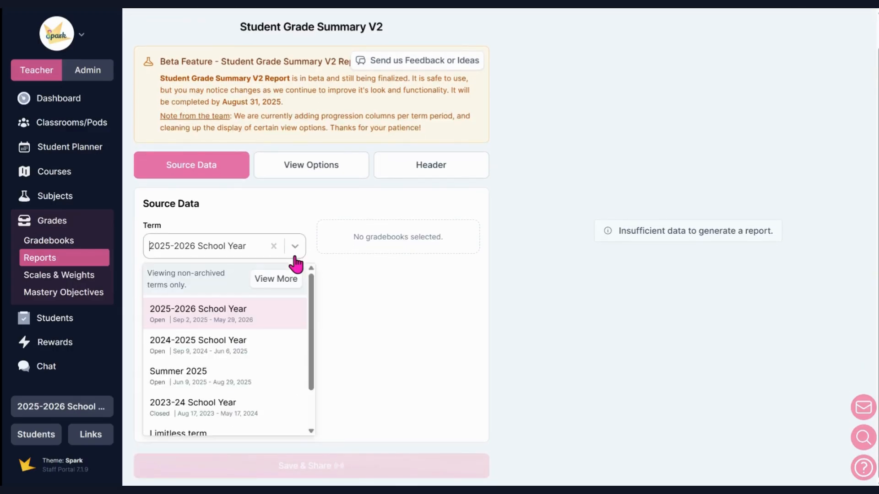
pyautogui.click(292, 280)
pyautogui.scroll(-5, 287, 295)
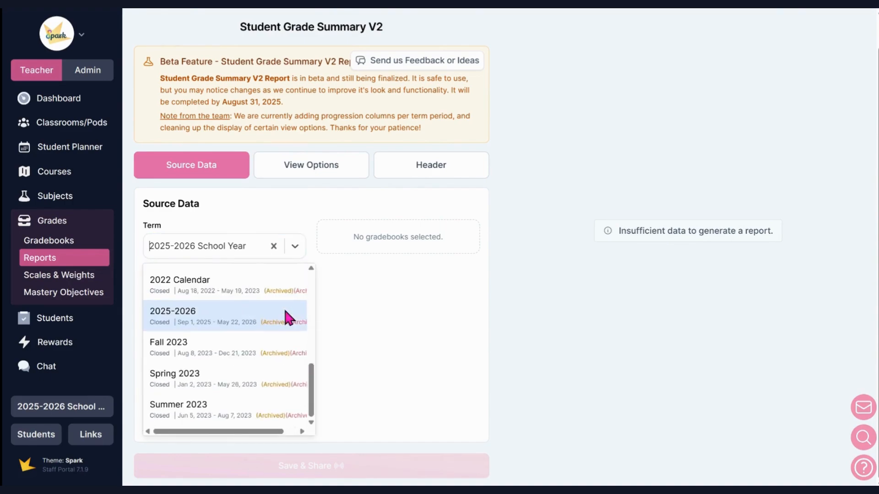
pyautogui.click(346, 321)
# Add the Electives 2025-26 and High School 2025-26 gradebooks to the report.
pyautogui.click(295, 296)
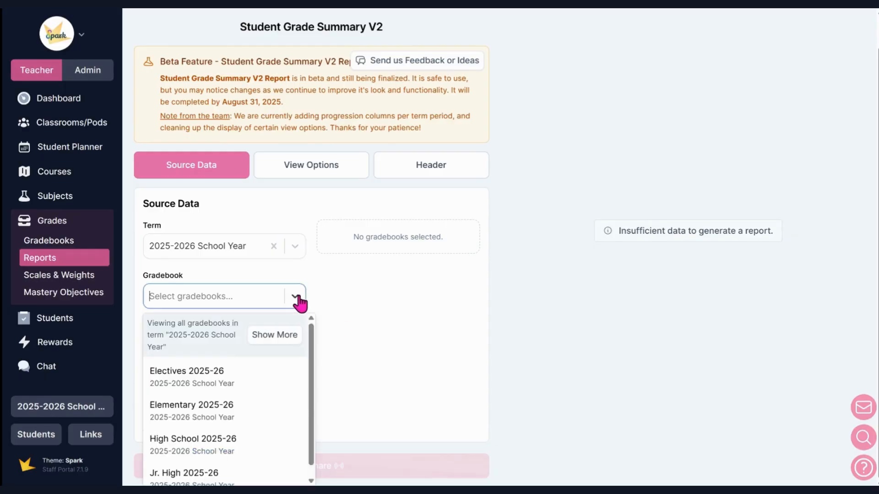
pyautogui.click(249, 367)
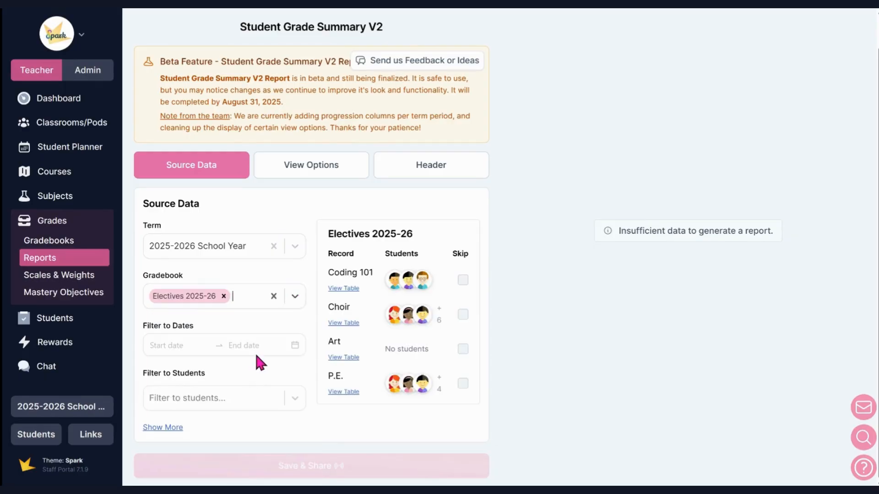
pyautogui.click(294, 297)
pyautogui.click(246, 406)
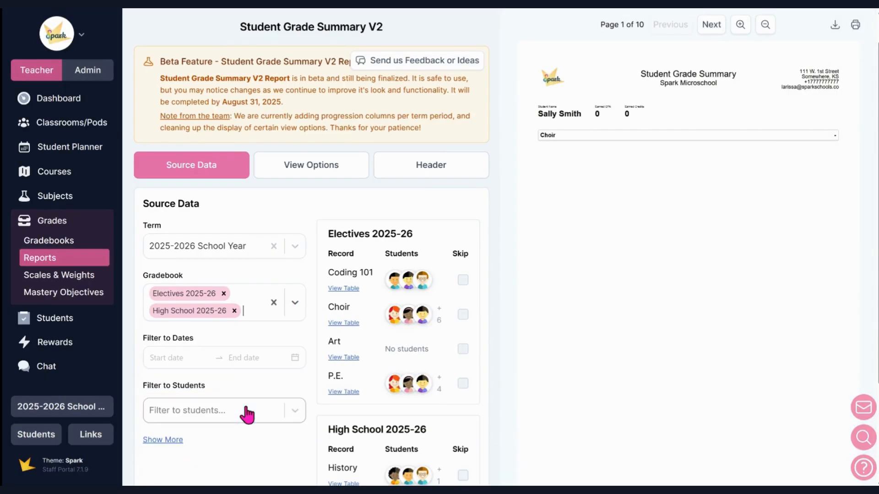
# Skip the Coding 101 and Art records of the Electives 2025-26 gradebook in the report.
pyautogui.scroll(-1, 462, 304)
pyautogui.scroll(-1, 460, 301)
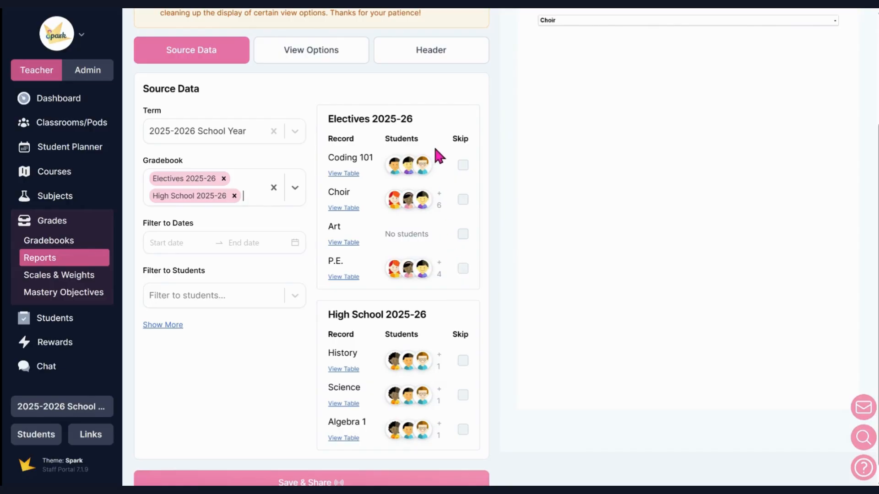
pyautogui.scroll(-1, 466, 145)
pyautogui.click(463, 148)
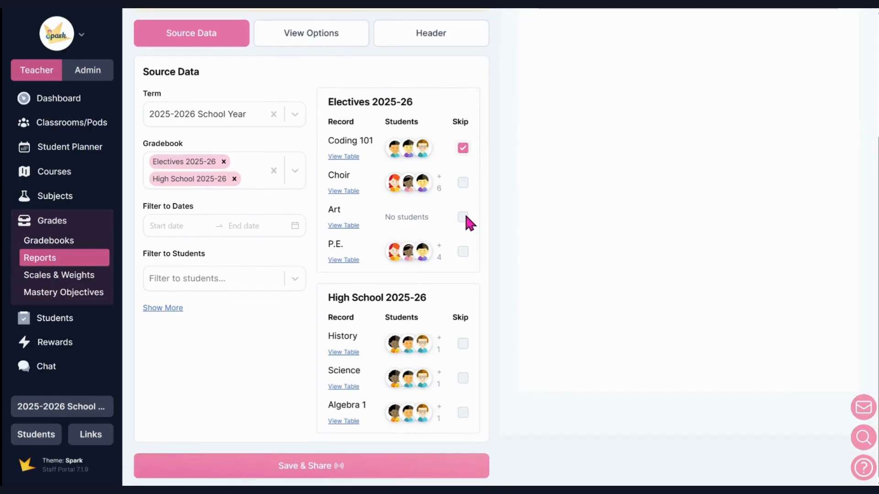
pyautogui.click(463, 217)
# Examine the report's date range and student filters.
pyautogui.click(204, 226)
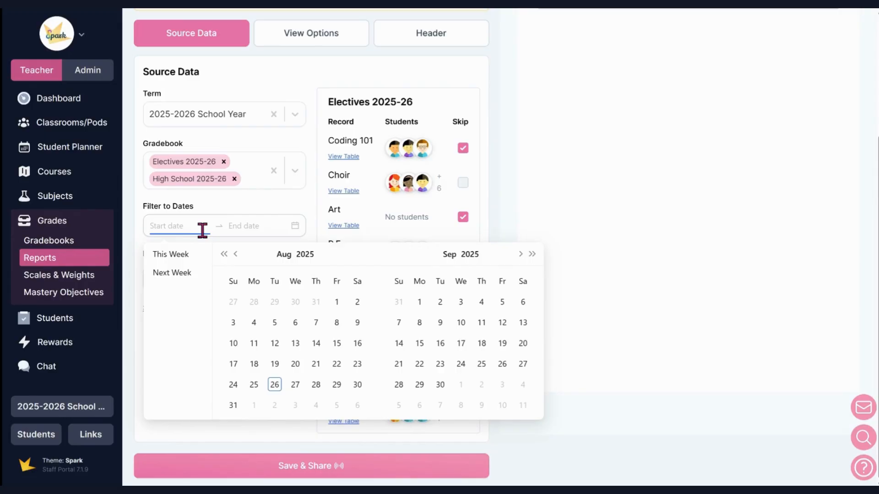
pyautogui.click(254, 205)
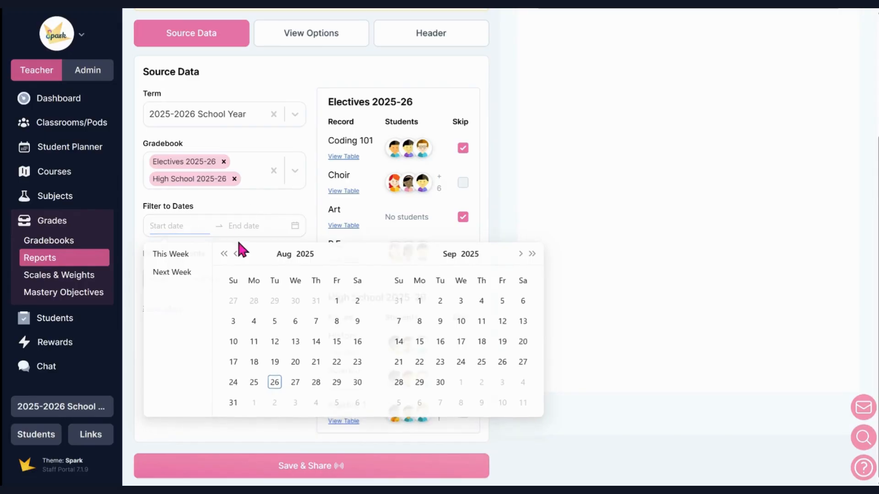
pyautogui.click(223, 286)
pyautogui.click(223, 287)
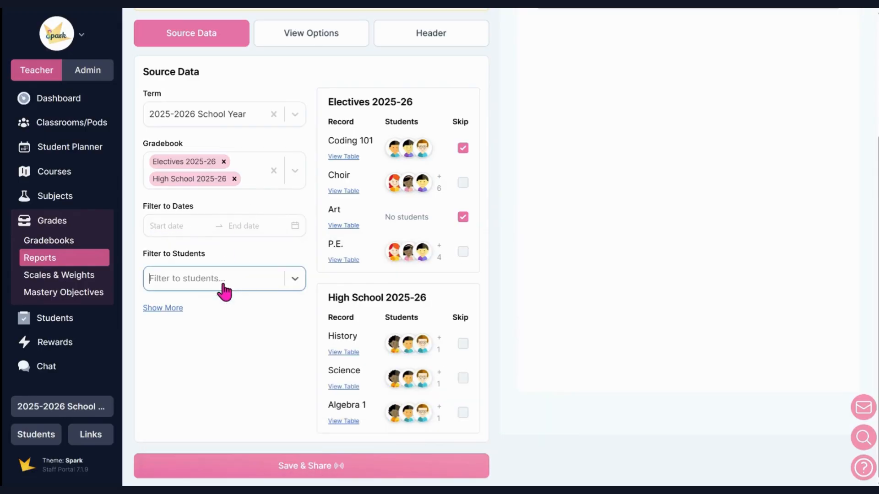
# Expand the report's additional source data filters and look through them.
pyautogui.click(165, 309)
pyautogui.scroll(-1, 265, 323)
pyautogui.scroll(5, 399, 312)
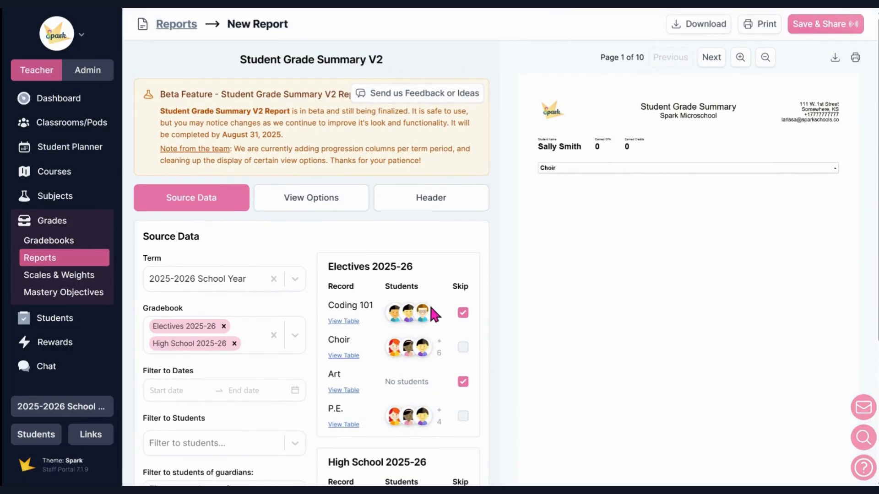
# Include outcome descriptions for mastery records in the report's view options.
pyautogui.click(340, 214)
pyautogui.scroll(-2, 372, 230)
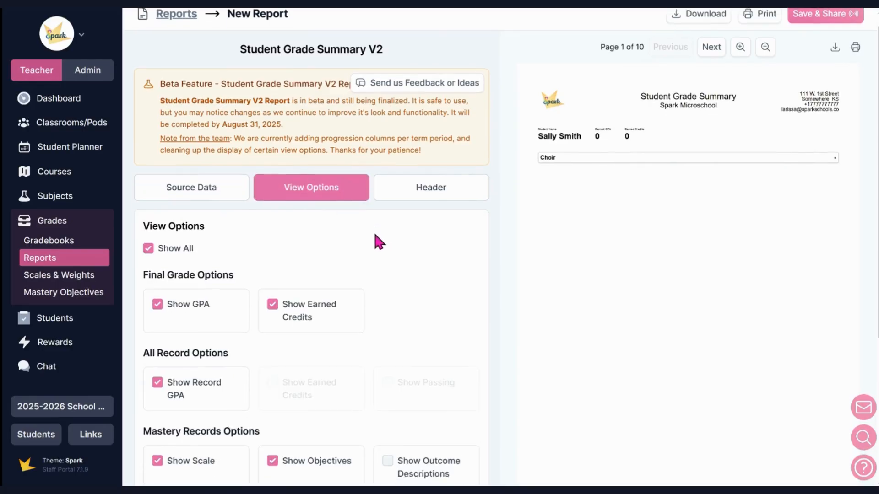
pyautogui.scroll(-3, 377, 235)
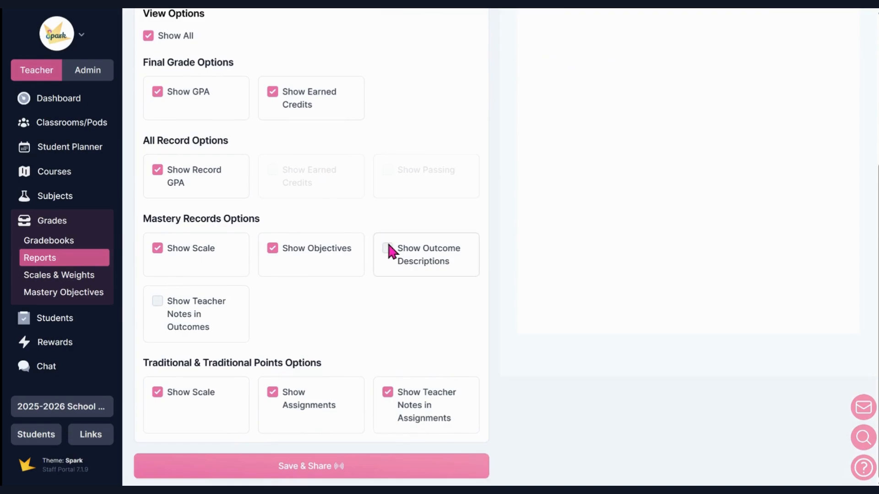
pyautogui.click(388, 248)
pyautogui.scroll(5, 453, 209)
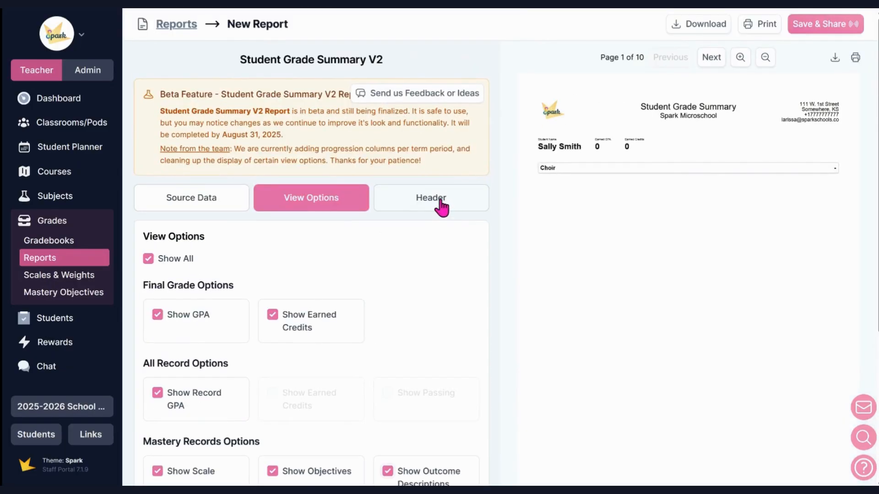
# Examine the report's header settings, from layout and logo to school details and form name.
pyautogui.click(441, 207)
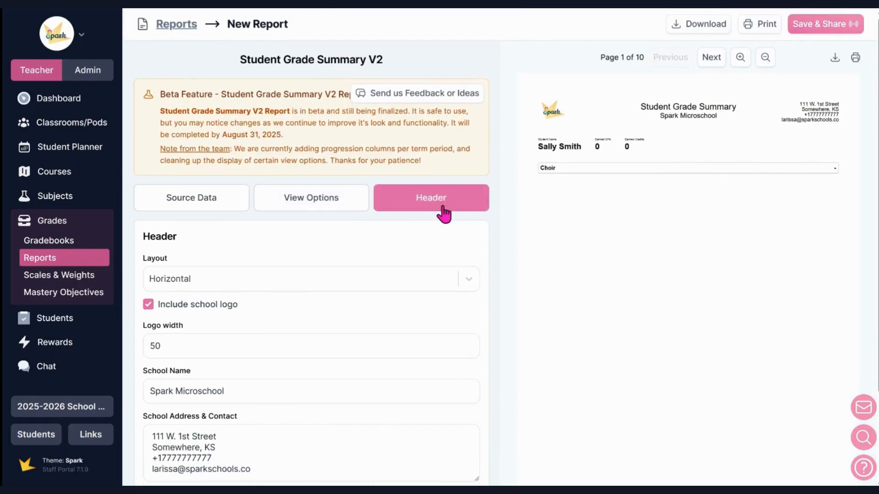
pyautogui.scroll(-3, 421, 215)
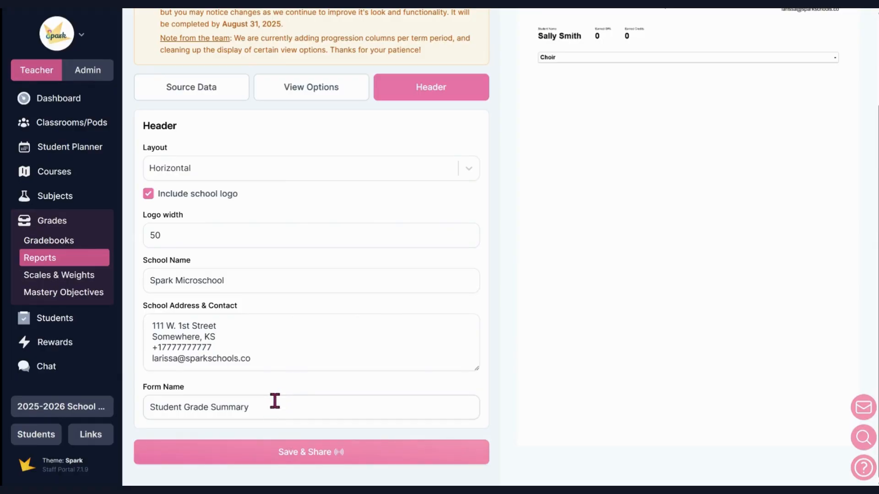
pyautogui.scroll(1, 288, 350)
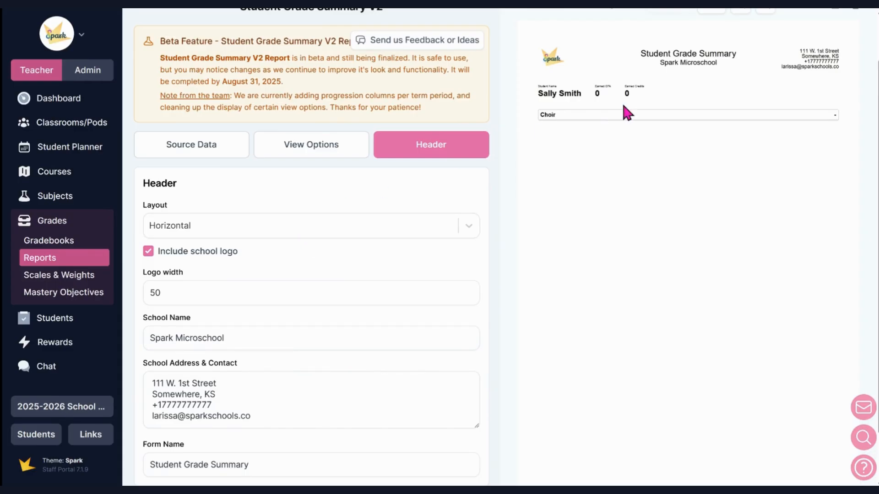
# Page through the student summaries in the report preview up to page 5 and return to the source data settings.
pyautogui.scroll(2, 624, 110)
pyautogui.click(714, 59)
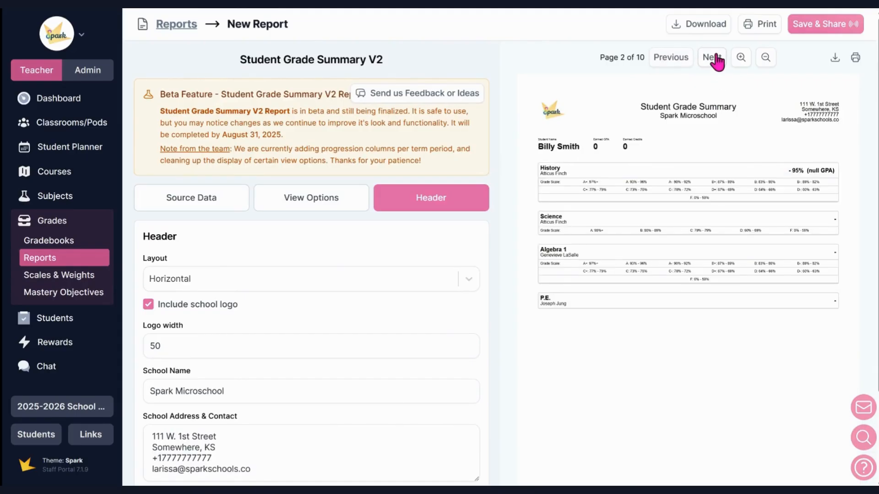
pyautogui.click(715, 58)
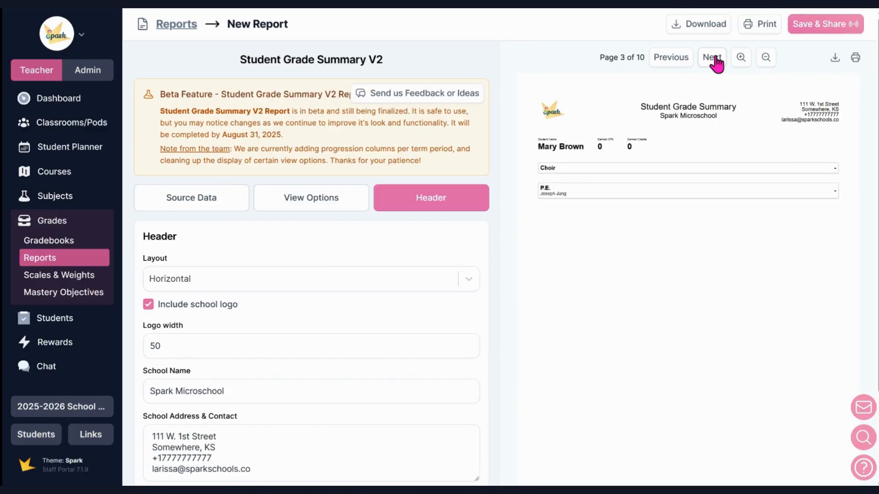
pyautogui.click(714, 58)
pyautogui.click(714, 58)
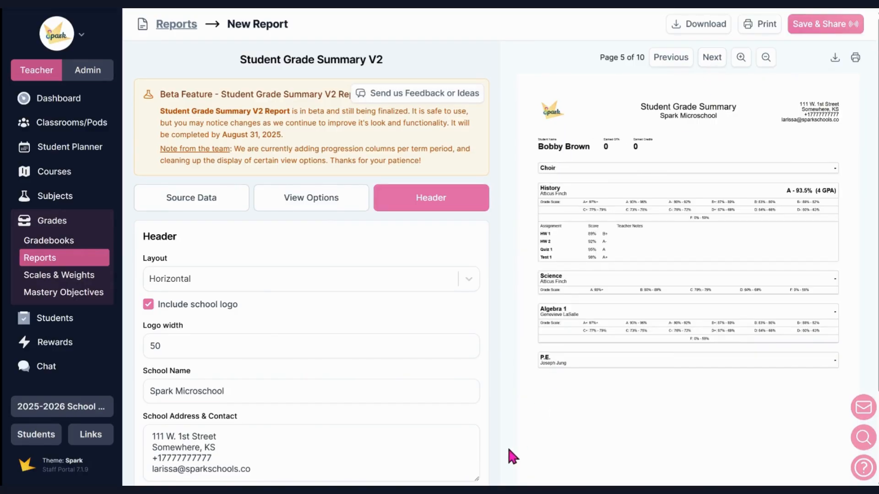
pyautogui.click(192, 198)
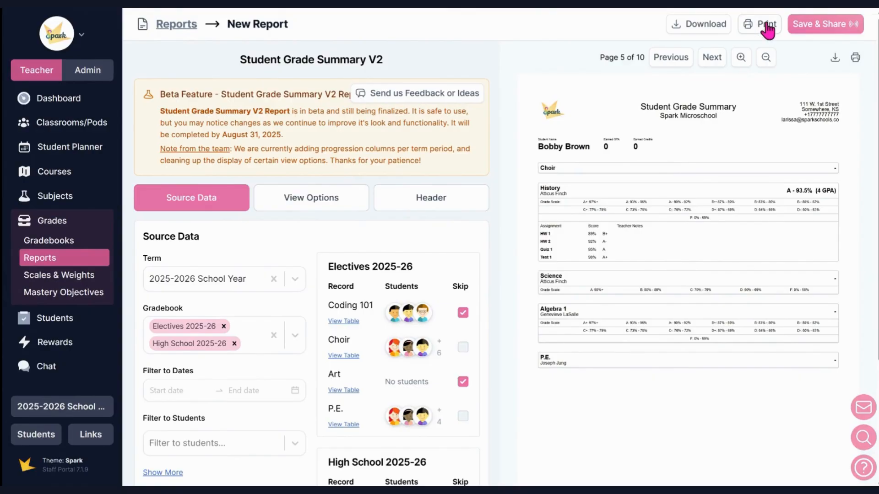
# Name the report to save High School Grade Report and set it to post to the guardians of its students.
pyautogui.click(806, 31)
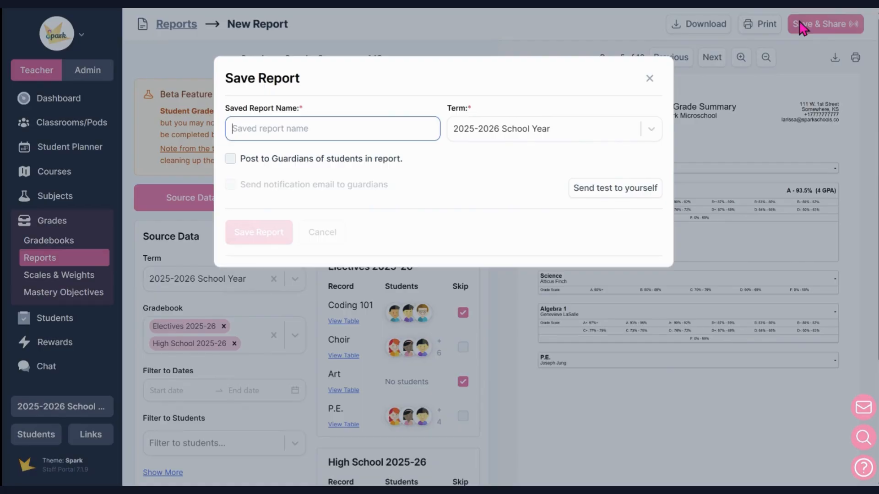
pyautogui.write('High School')
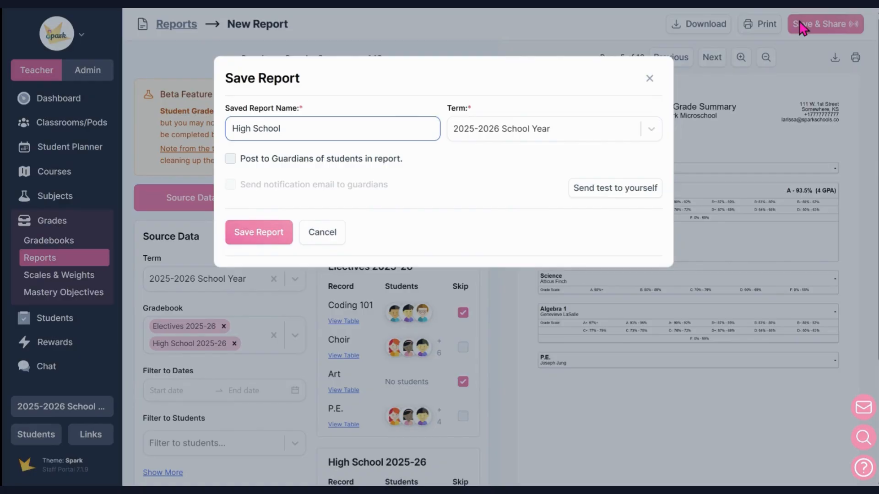
pyautogui.write(' Grade Report')
pyautogui.click(331, 161)
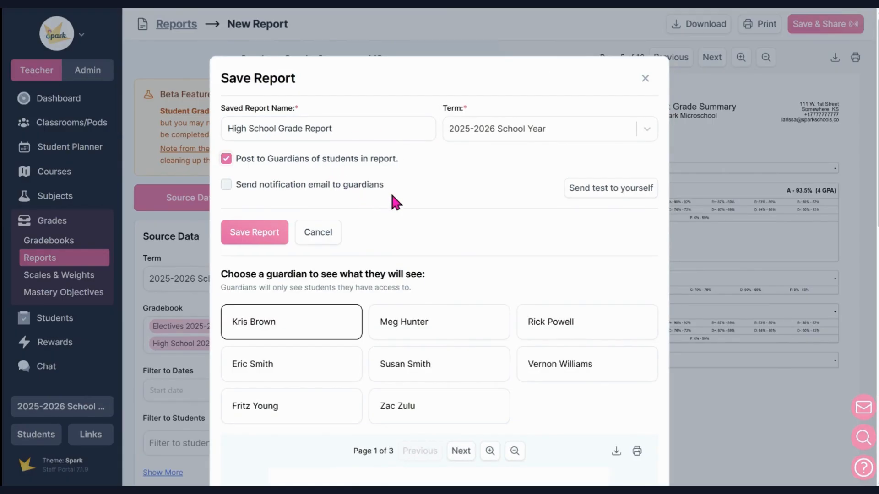
# Preview what a selected guardian will see of the report.
pyautogui.scroll(-3, 456, 207)
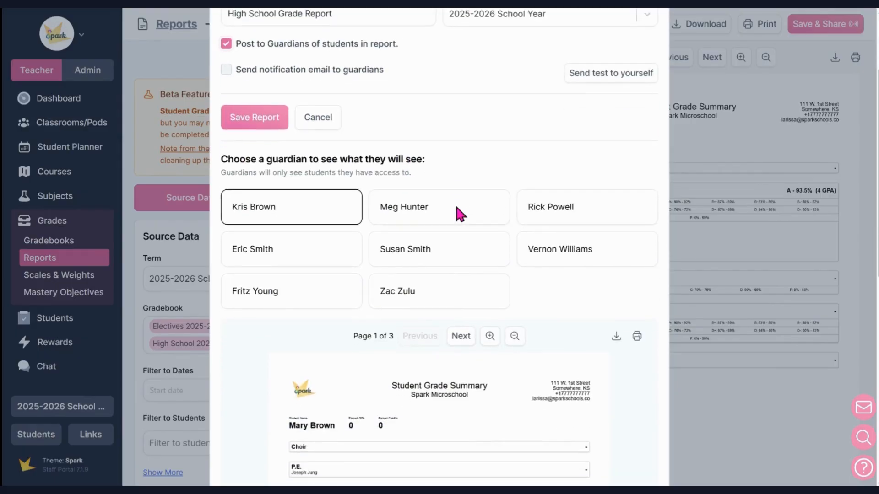
pyautogui.scroll(-3, 458, 211)
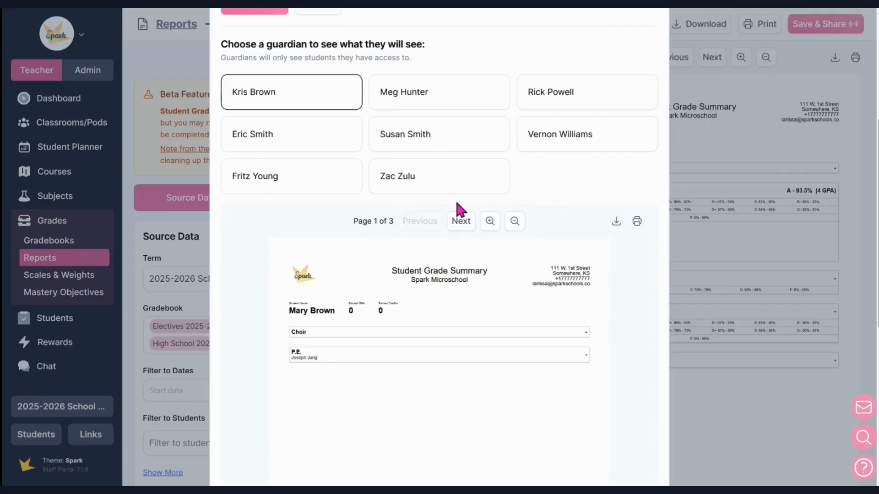
pyautogui.click(436, 108)
pyautogui.scroll(-3, 451, 155)
pyautogui.click(457, 178)
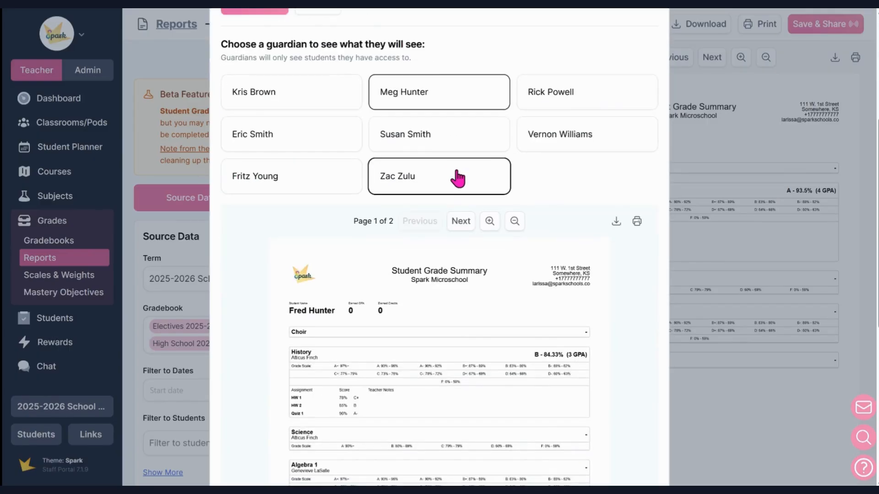
pyautogui.scroll(-1, 458, 175)
pyautogui.scroll(3, 485, 170)
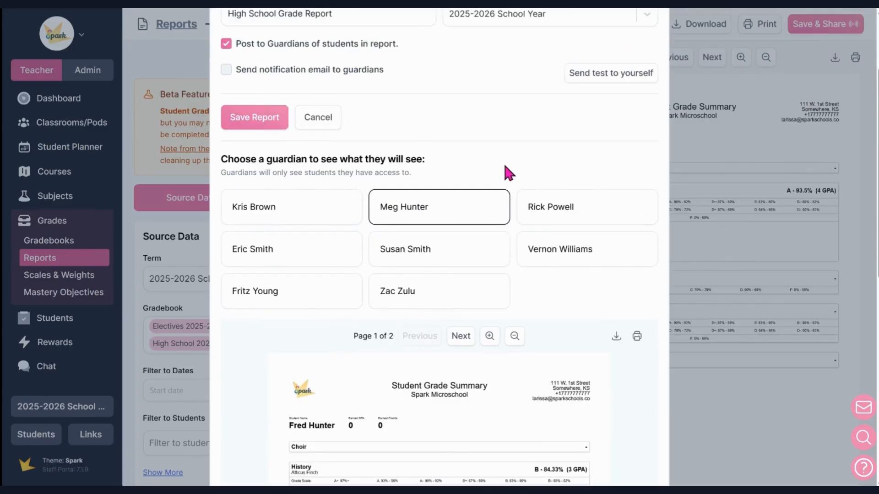
# Enable the notification email to guardians and check both report pages of the selected guardian and the preview of another guardian.
pyautogui.click(361, 75)
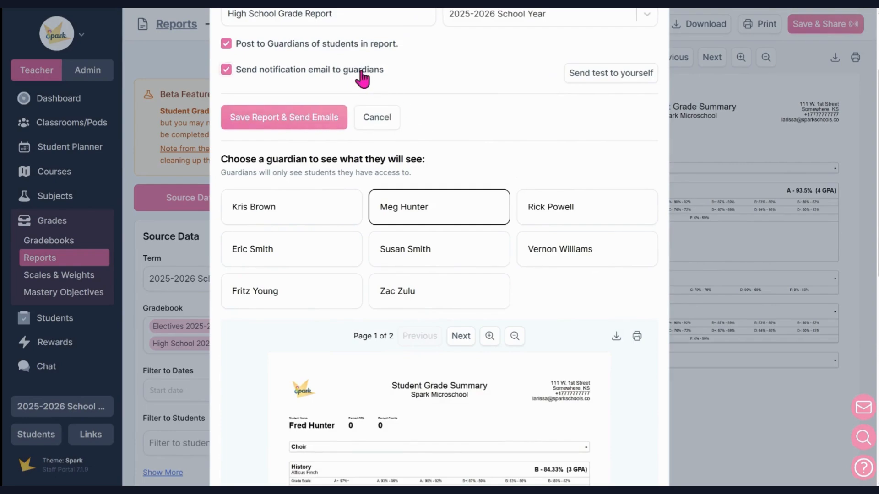
pyautogui.scroll(-1, 417, 163)
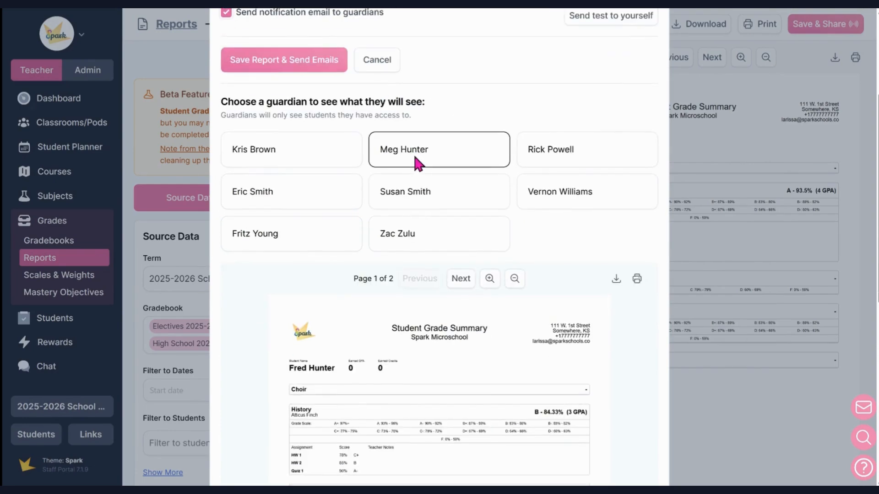
pyautogui.scroll(-3, 500, 225)
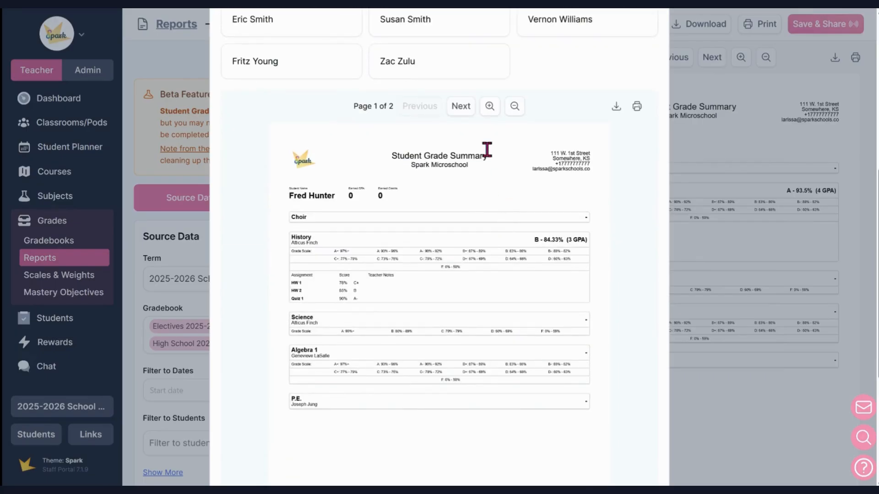
pyautogui.click(460, 107)
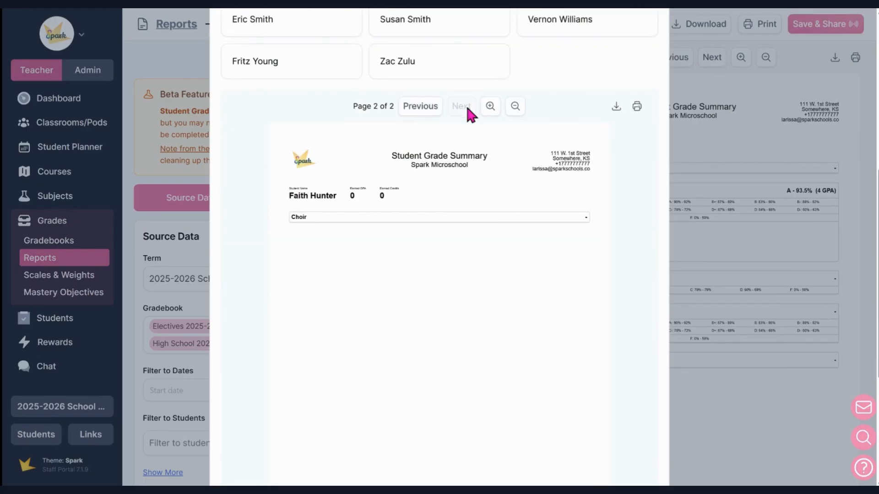
pyautogui.click(435, 106)
pyautogui.scroll(2, 563, 108)
pyautogui.click(563, 108)
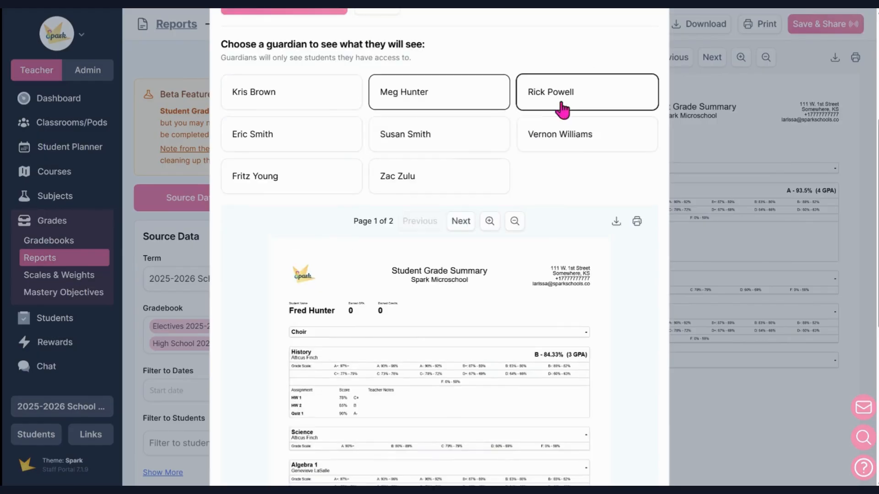
pyautogui.scroll(4, 565, 110)
pyautogui.scroll(-3, 565, 254)
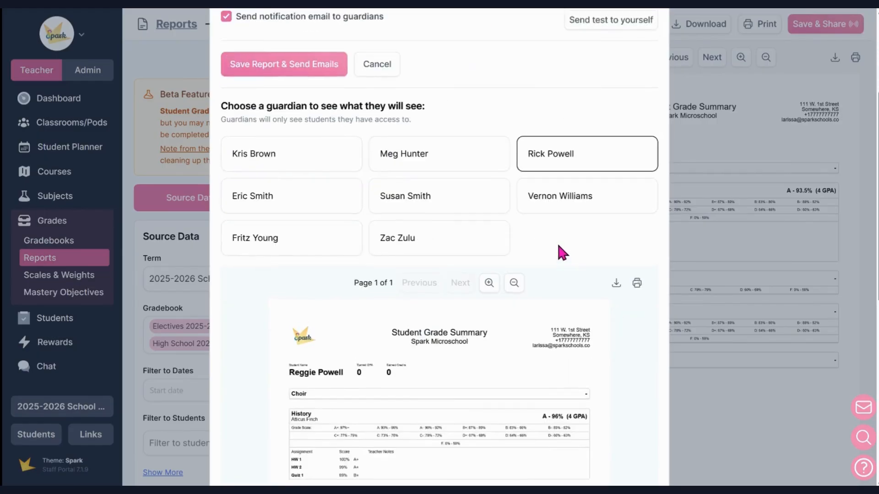
# Save the report, sending the guardian emails, and return to the list of grade reports.
pyautogui.scroll(3, 556, 245)
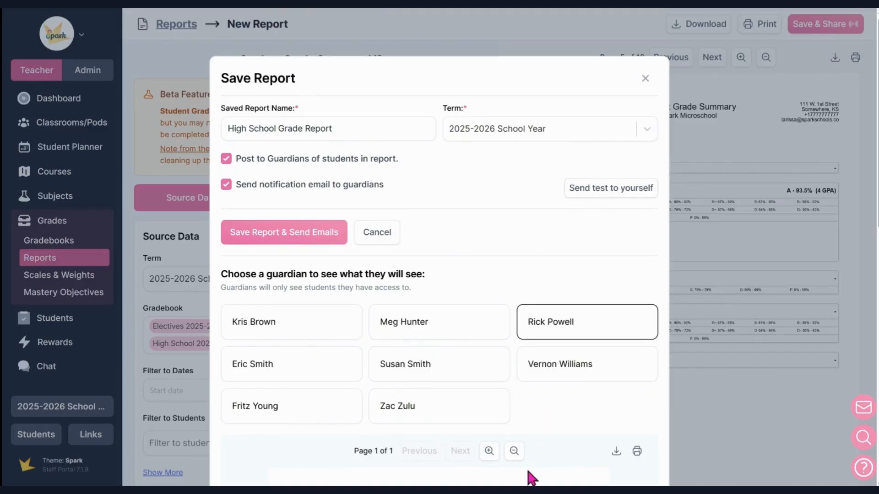
pyautogui.click(327, 240)
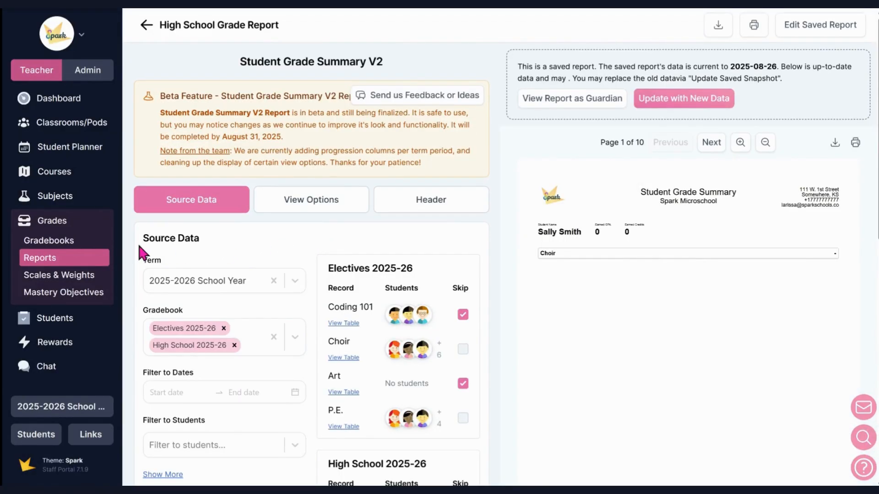
pyautogui.click(69, 241)
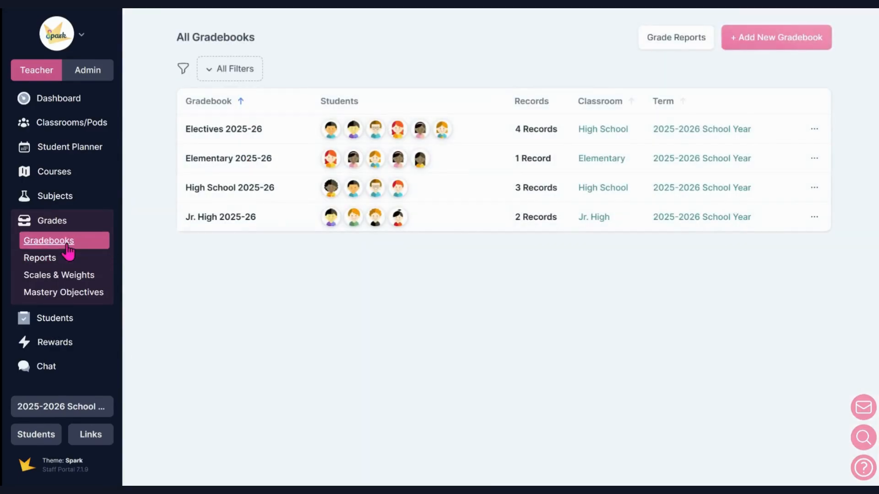
pyautogui.click(59, 258)
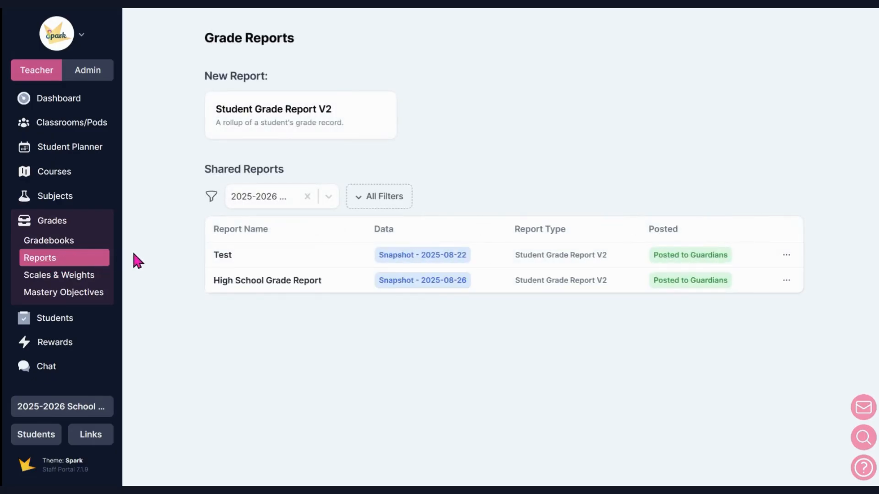
# Open the snapshot data of the saved High School Grade Report and update it with new data.
pyautogui.click(229, 281)
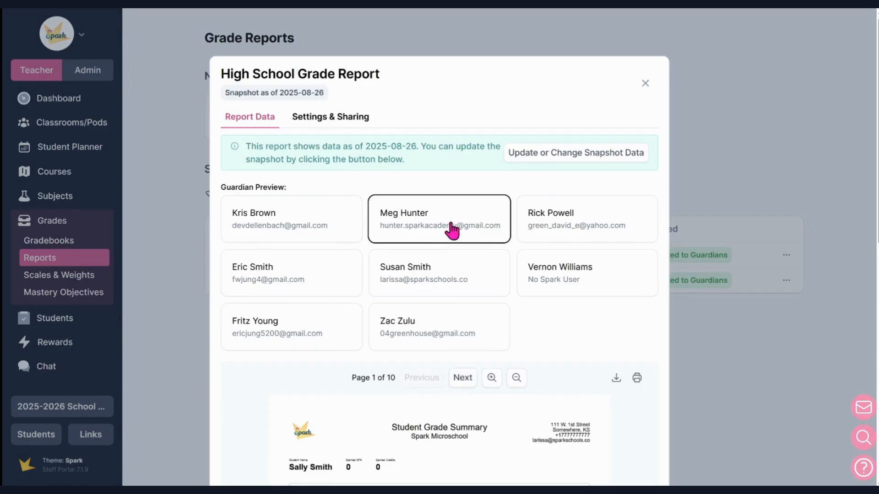
pyautogui.click(577, 155)
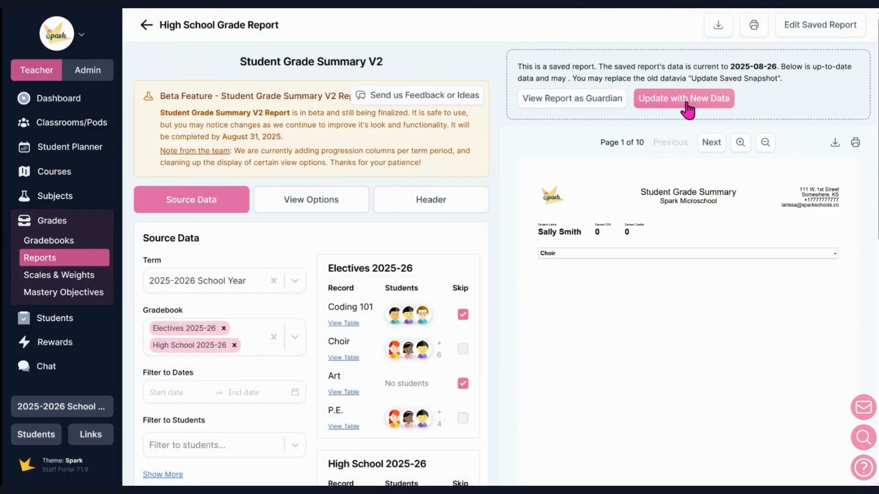
pyautogui.click(688, 107)
# Filter the shared reports by the 2024-2025 School Year and the 2023-24 School Year, and clear the term filter.
pyautogui.click(50, 263)
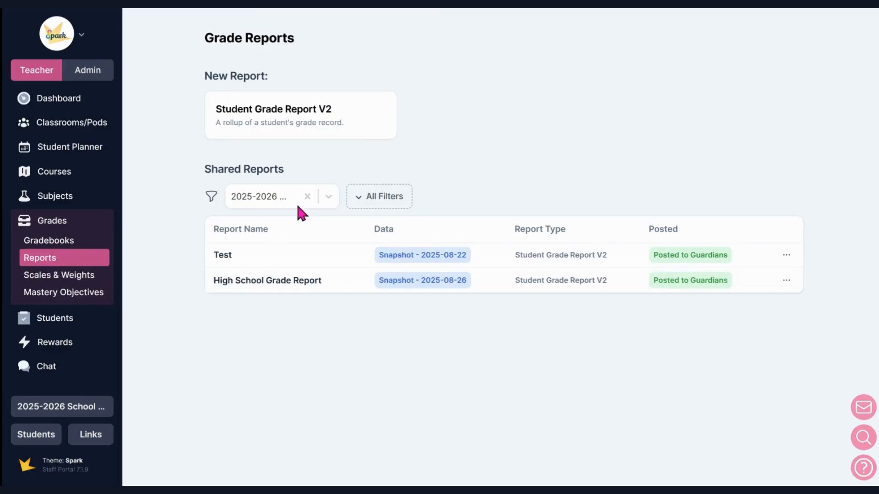
pyautogui.click(328, 198)
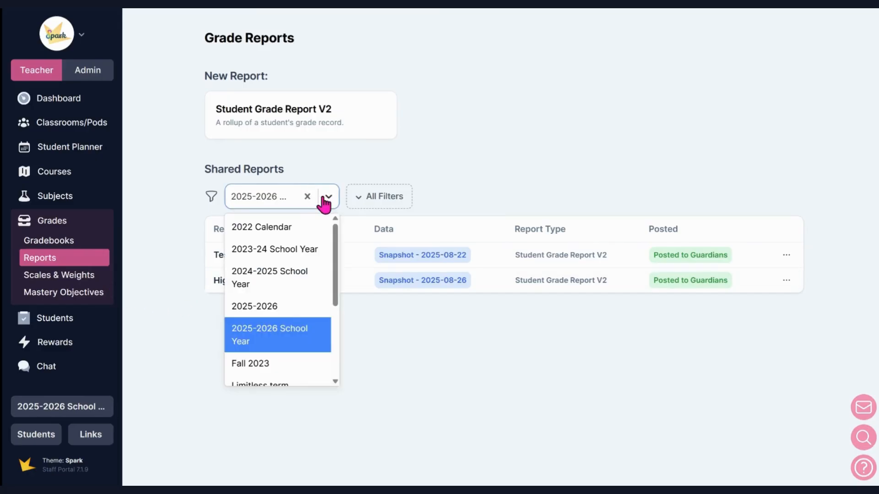
pyautogui.click(293, 274)
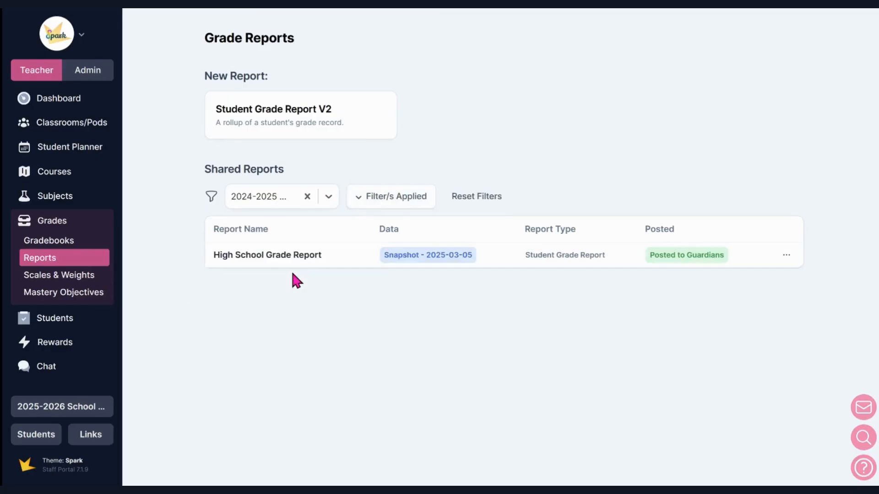
pyautogui.click(328, 199)
pyautogui.click(306, 250)
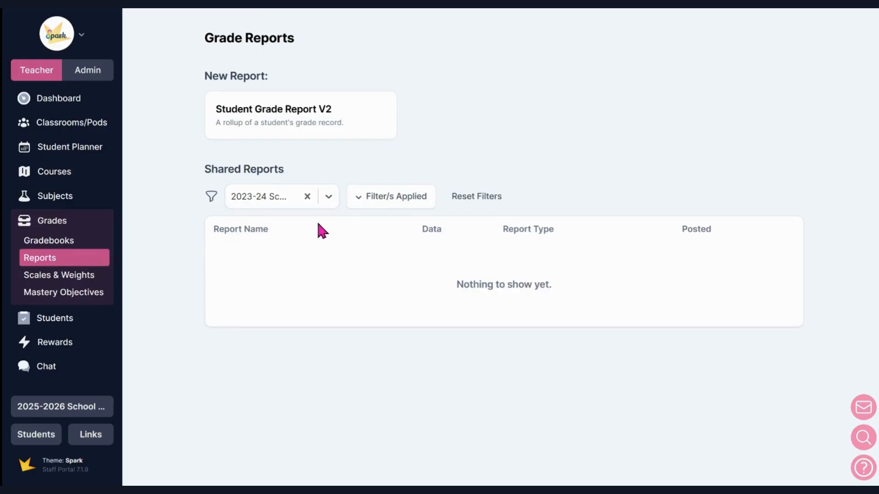
pyautogui.click(307, 197)
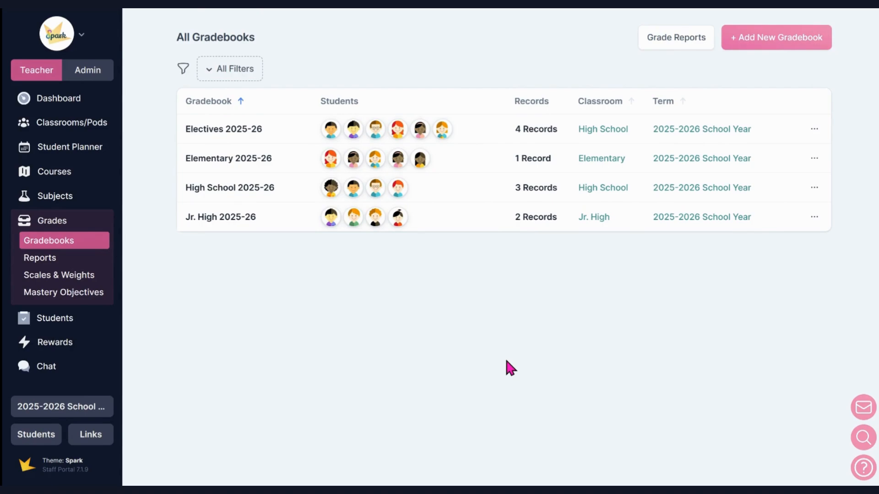
# Open the High School 2025-26 gradebook and check the grading strategies in a new grade record form, closing it without creating a record.
pyautogui.click(294, 189)
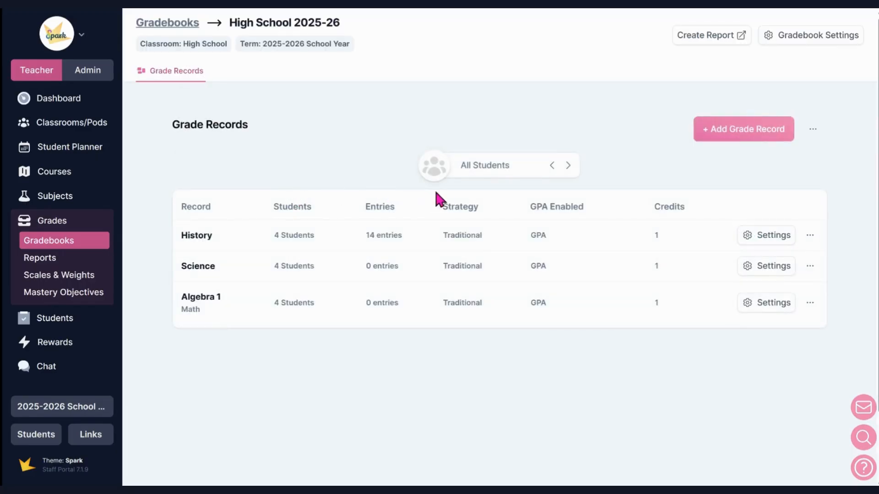
pyautogui.click(705, 131)
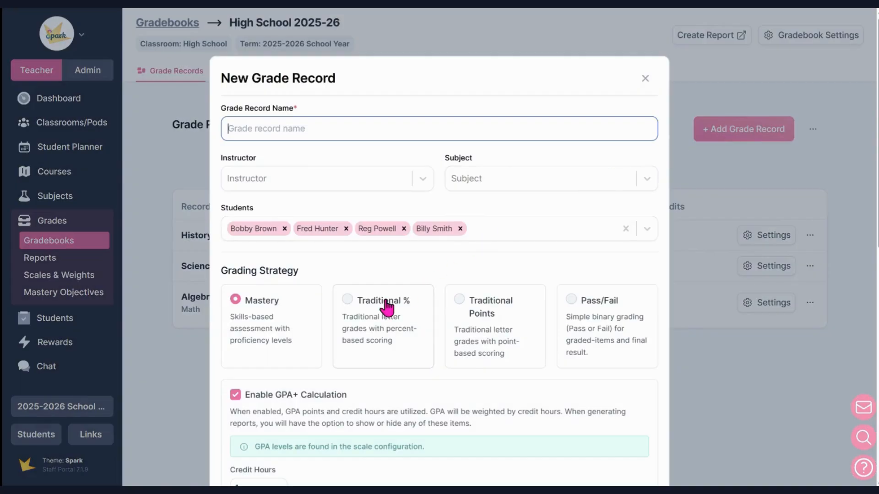
pyautogui.click(387, 305)
pyautogui.click(645, 78)
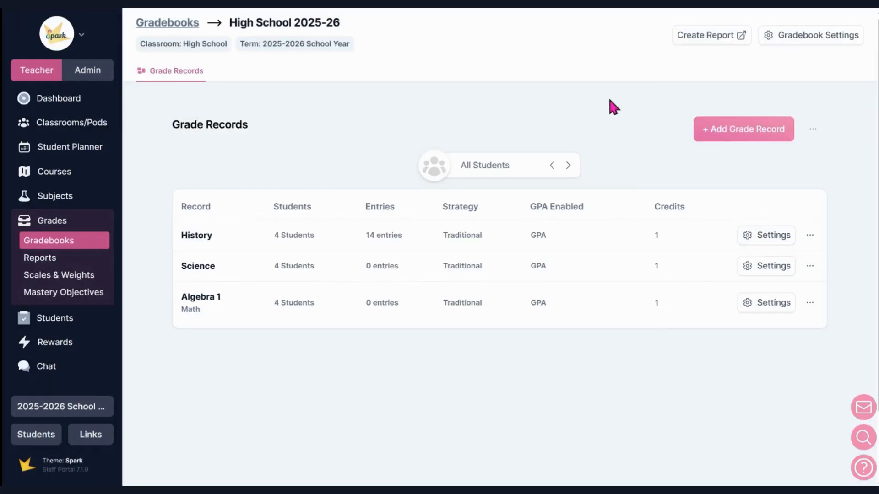
# View the first student's Paper 1 grade entry in the History record without entering a grade, and view the list of grade reports.
pyautogui.click(350, 239)
pyautogui.click(493, 141)
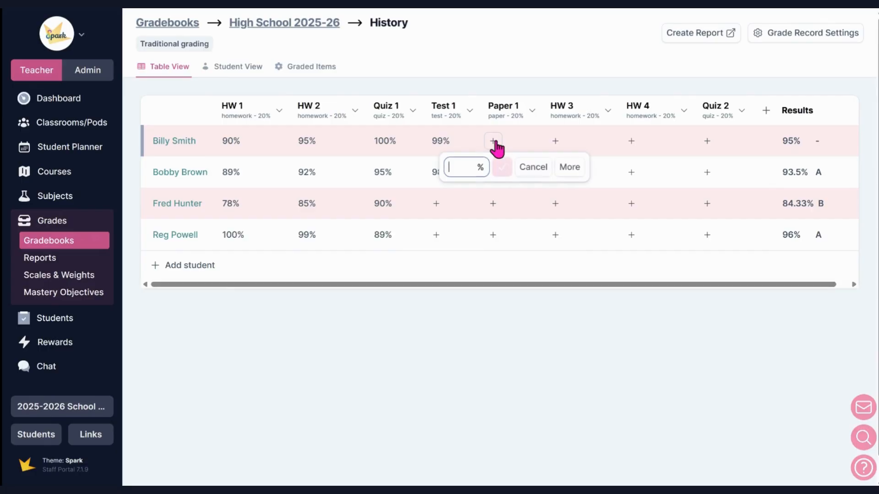
pyautogui.click(494, 145)
pyautogui.click(52, 261)
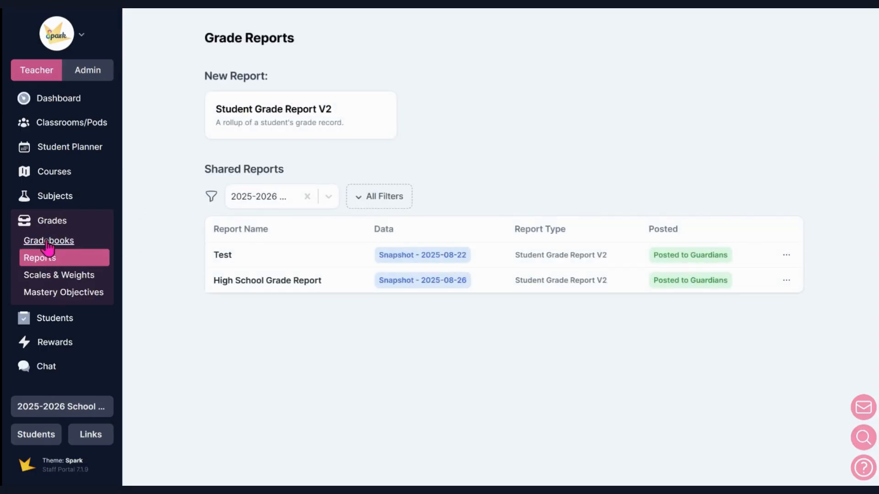
# Compare the Mastery, Traditional %, Traditional Points and Pass/Fail strategies in a new High School 2025-26 grade record form, and close it without creating a record.
pyautogui.click(49, 240)
pyautogui.click(201, 192)
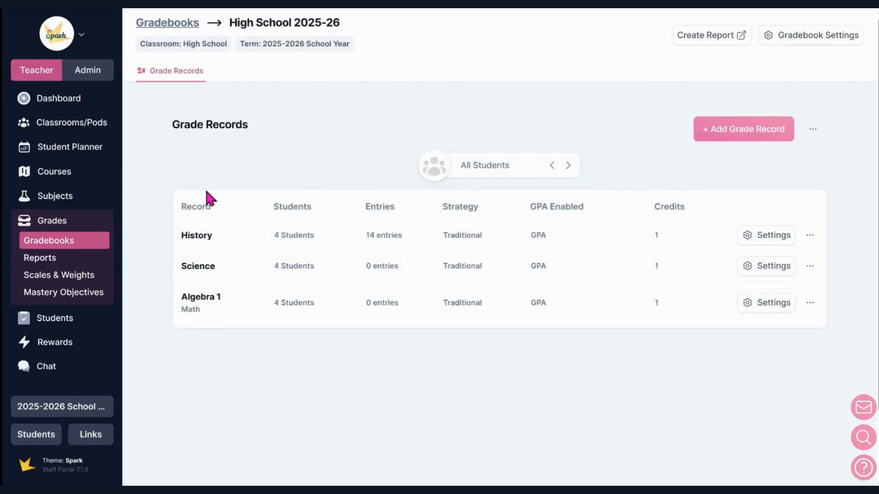
pyautogui.click(725, 137)
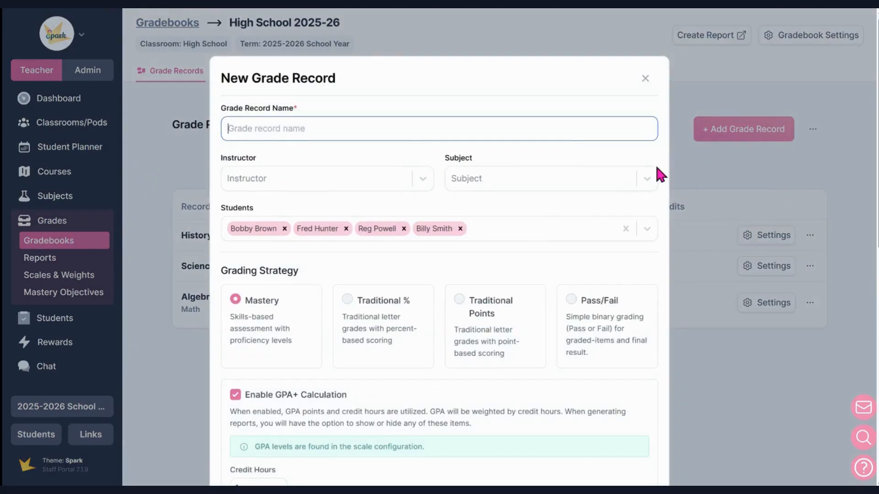
pyautogui.scroll(-3, 504, 231)
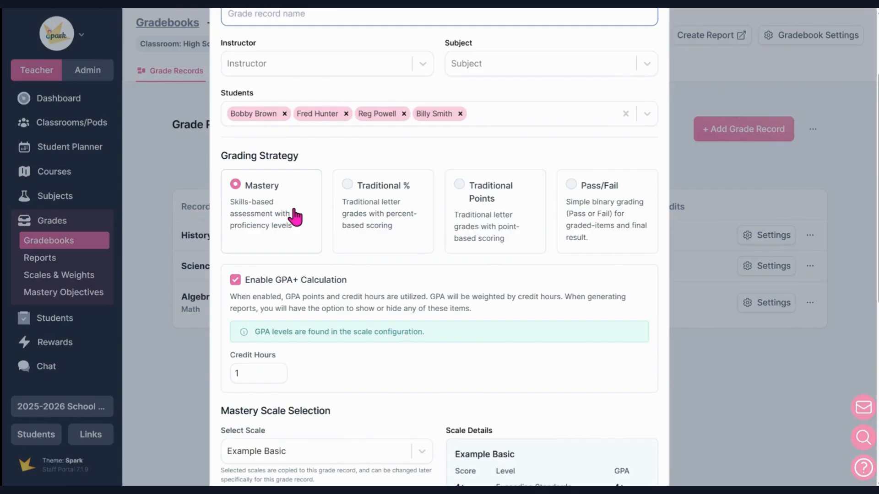
pyautogui.click(351, 212)
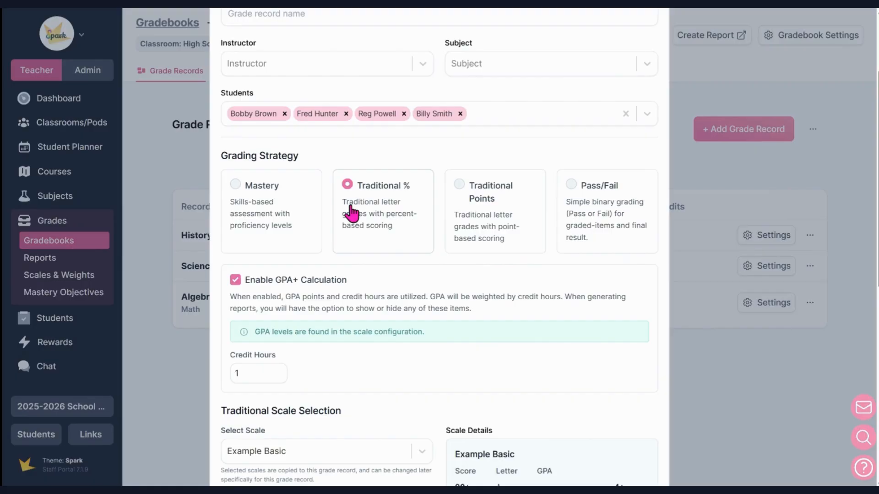
pyautogui.click(476, 202)
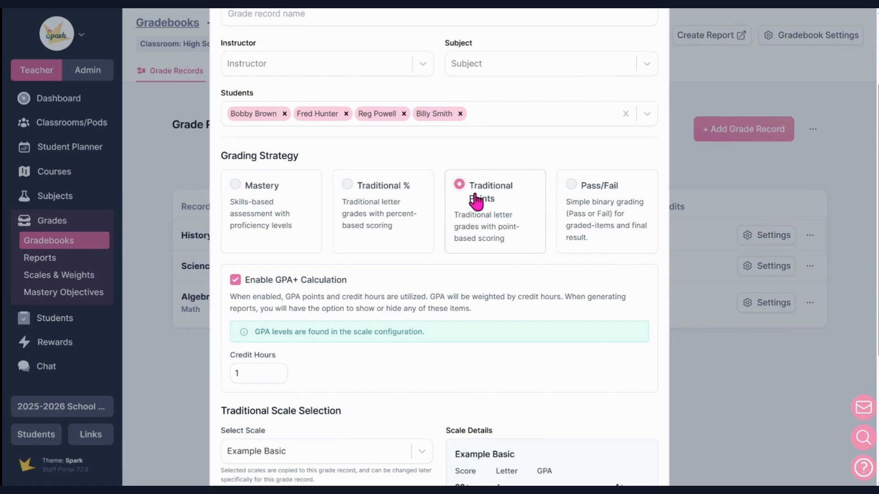
pyautogui.click(585, 199)
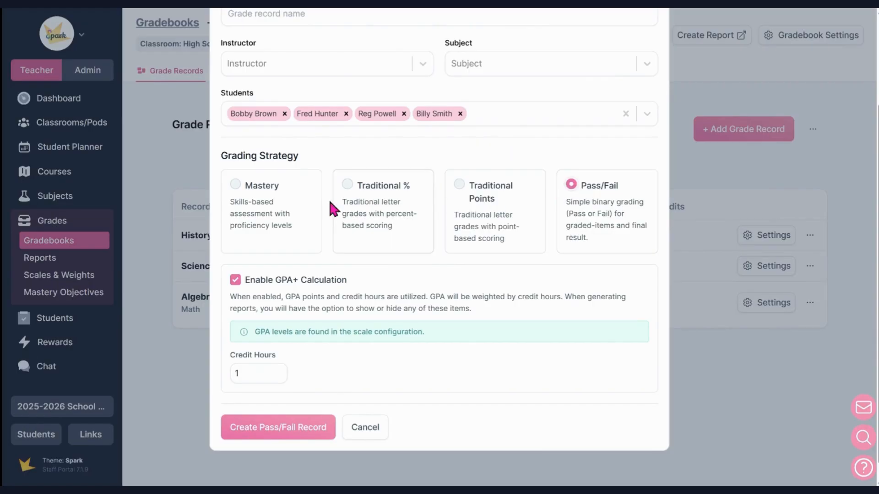
pyautogui.click(289, 211)
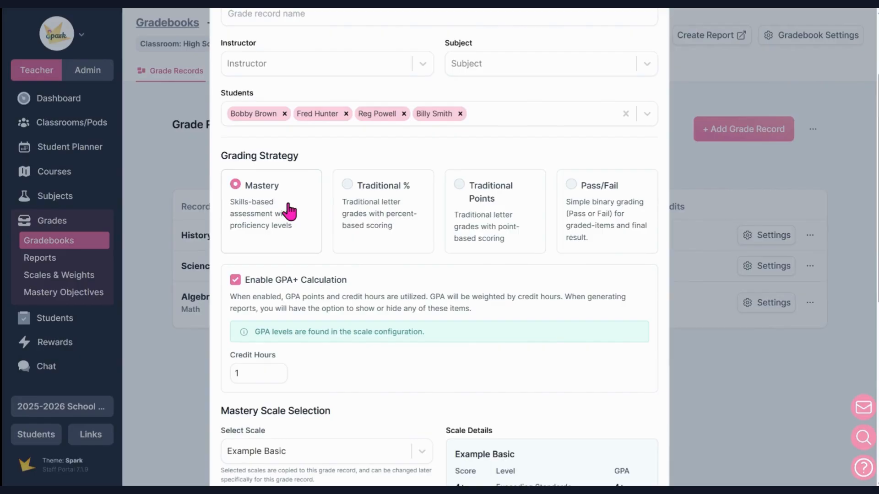
pyautogui.scroll(3, 574, 94)
pyautogui.click(646, 78)
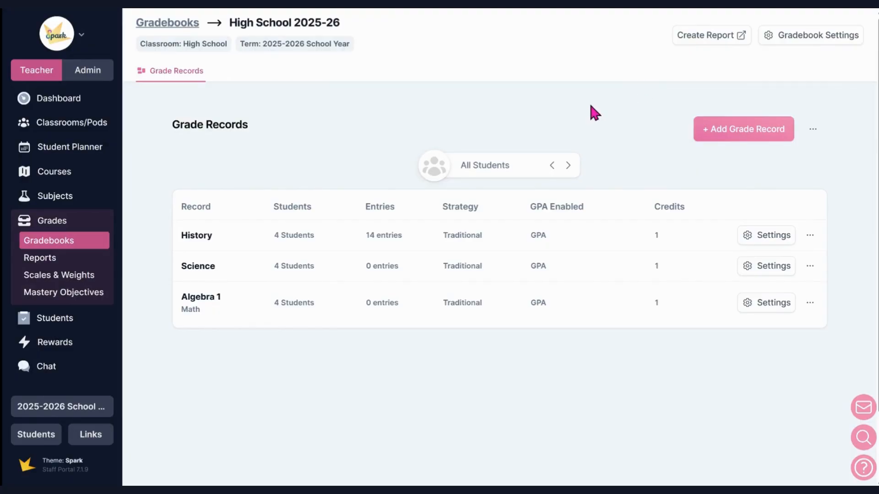
# View the grade records of the Elementary 2025-26 gradebook and return to the list of all gradebooks.
pyautogui.click(198, 25)
pyautogui.click(233, 159)
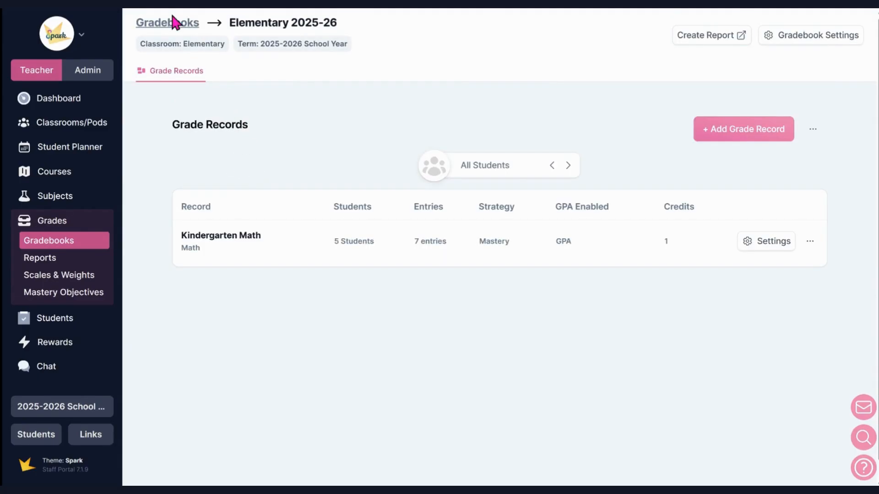
pyautogui.click(183, 23)
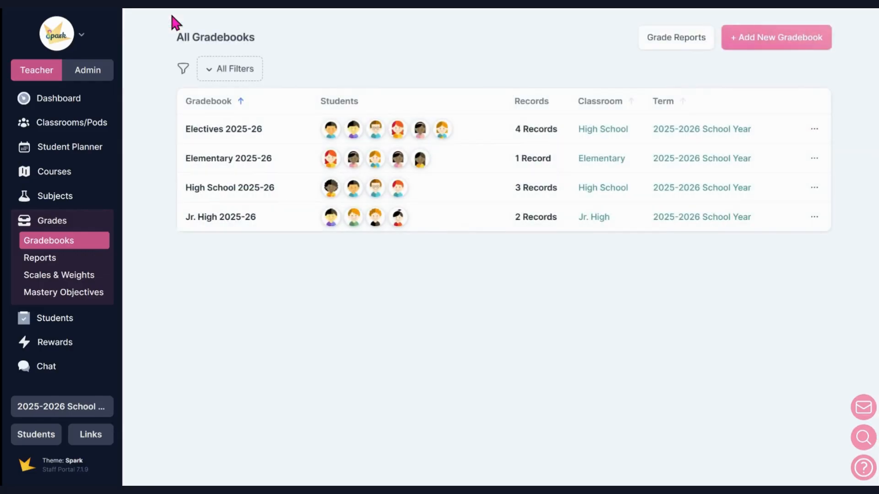
# Look over the saved scales and weights and the mastery objective sets, and return to the list of gradebooks.
pyautogui.click(81, 276)
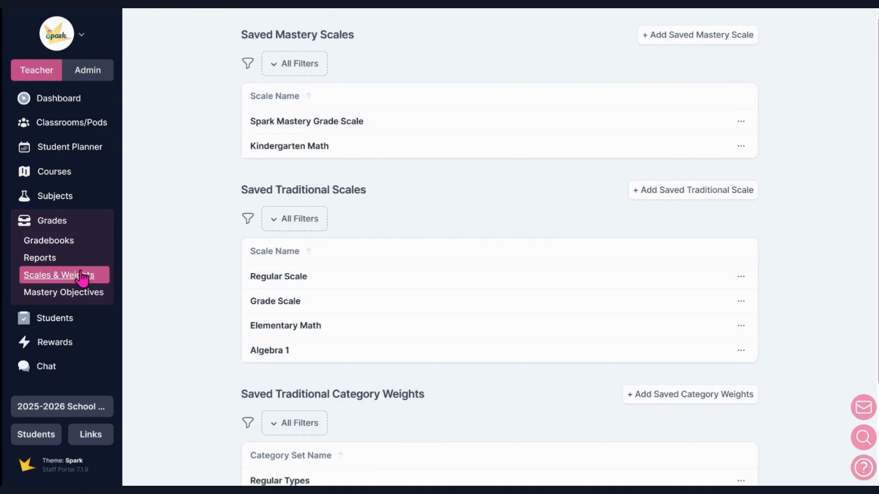
pyautogui.click(75, 296)
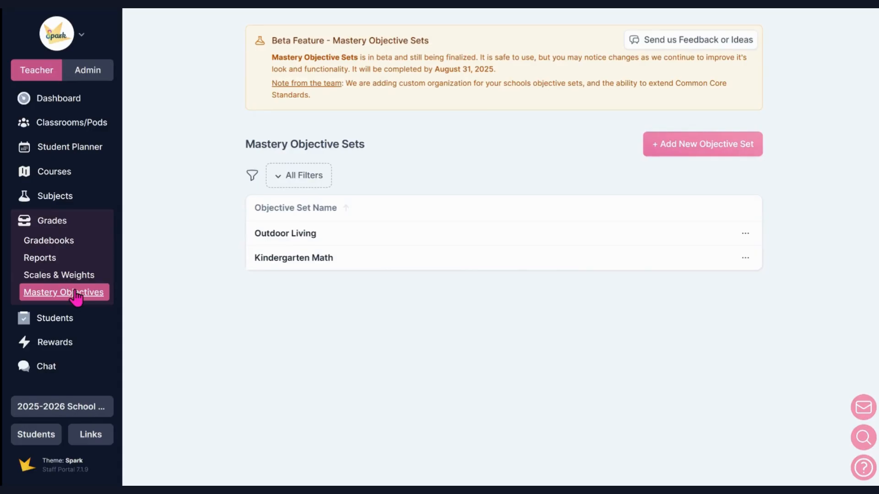
pyautogui.click(60, 246)
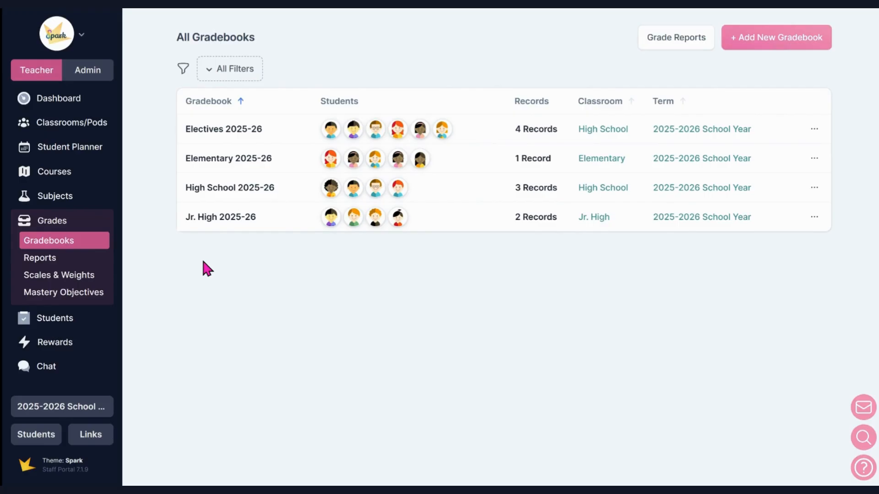
# View the available help and contact options and close them.
pyautogui.click(863, 467)
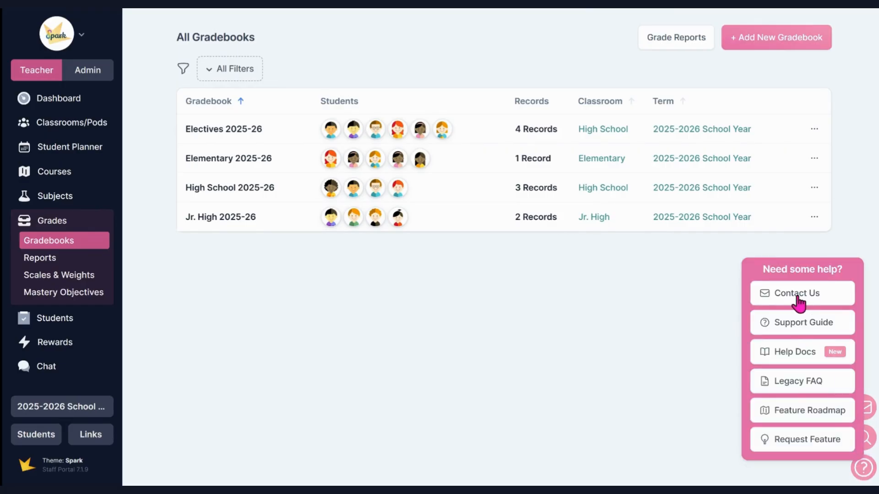
pyautogui.click(723, 314)
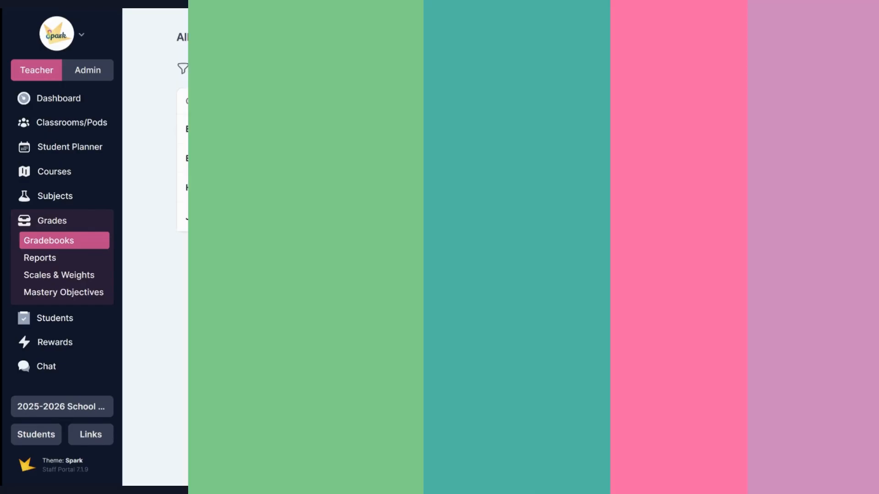